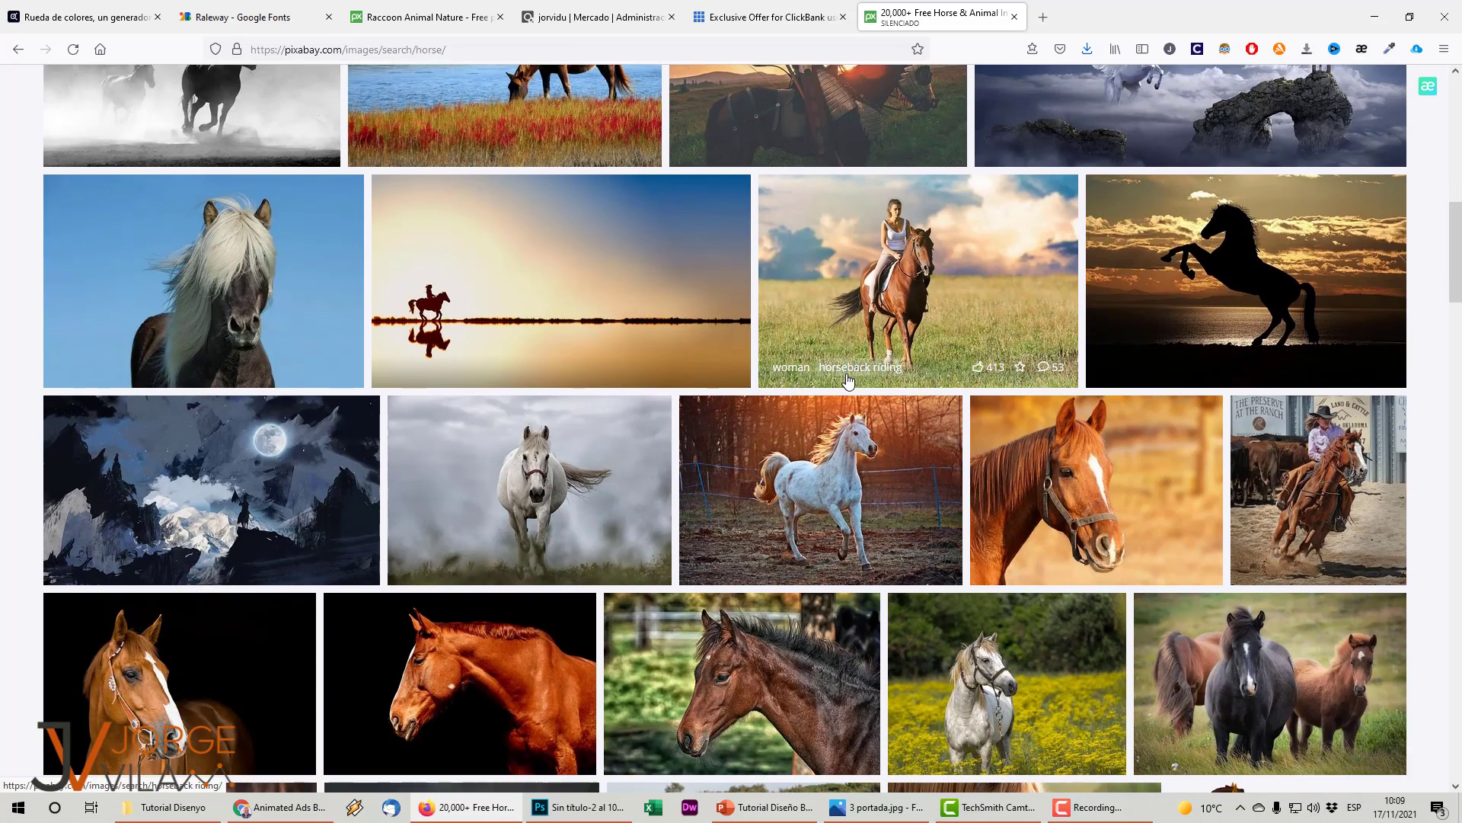
- Find the photo of the brown horse walking on grass in the Pixabay results, open it and copy the image
{"action": "scroll", "coordinate": [848, 381], "scroll_direction": "down", "scroll_amount": 2}
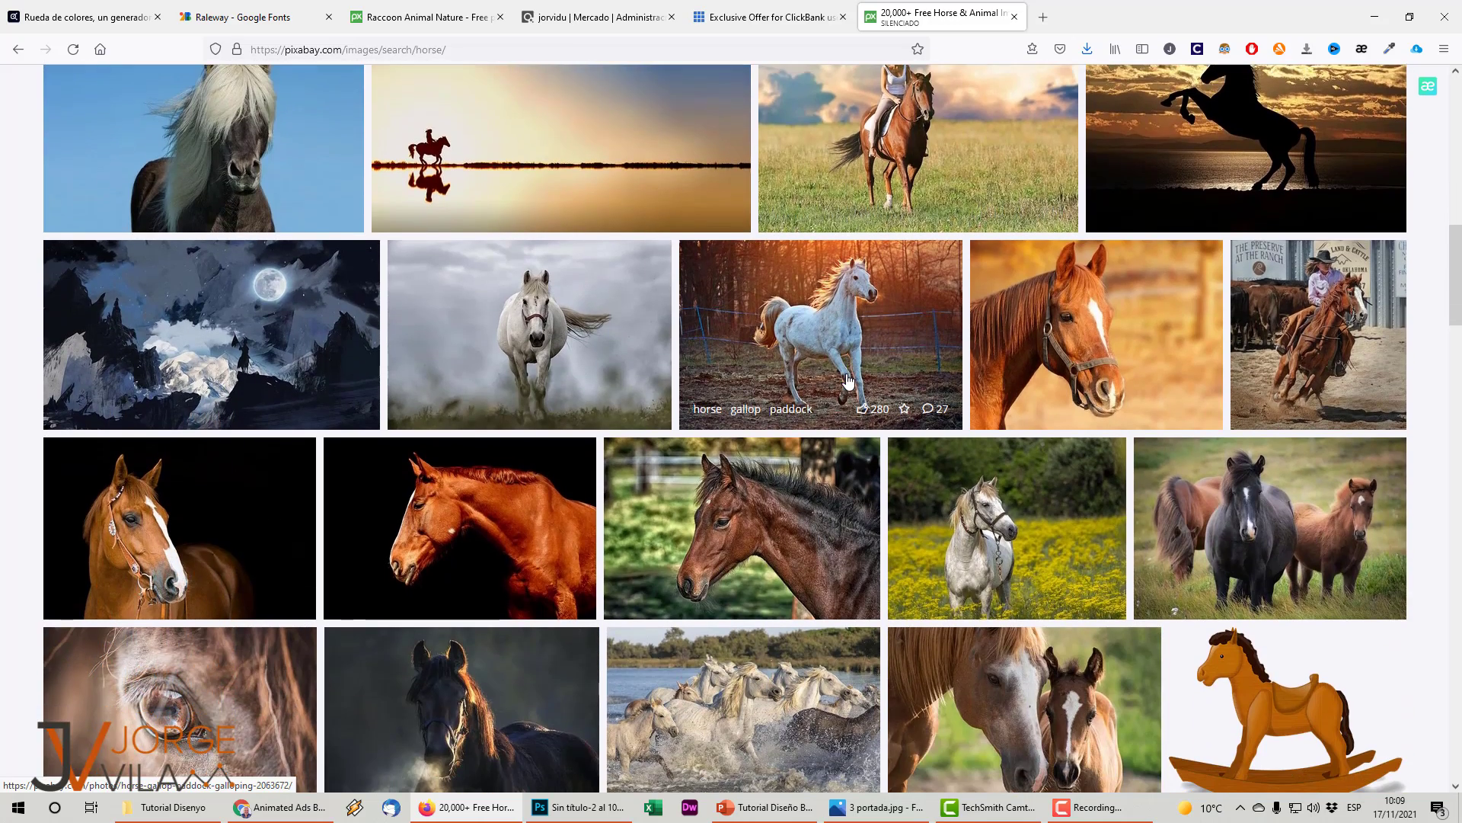
{"action": "scroll", "coordinate": [845, 381], "scroll_direction": "down", "scroll_amount": 8}
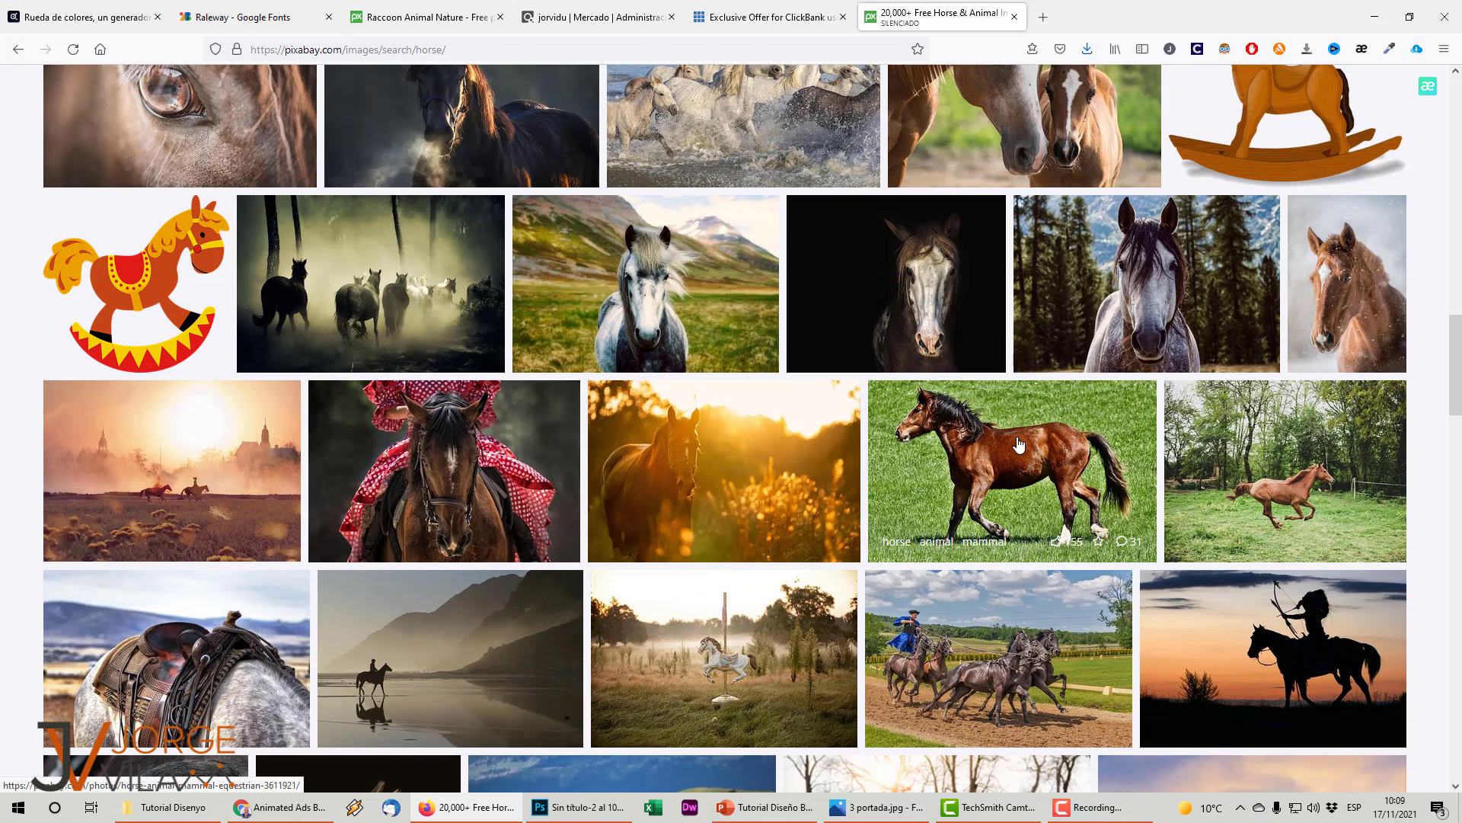
{"action": "left_click", "coordinate": [1008, 443]}
{"action": "right_click", "coordinate": [649, 333]}
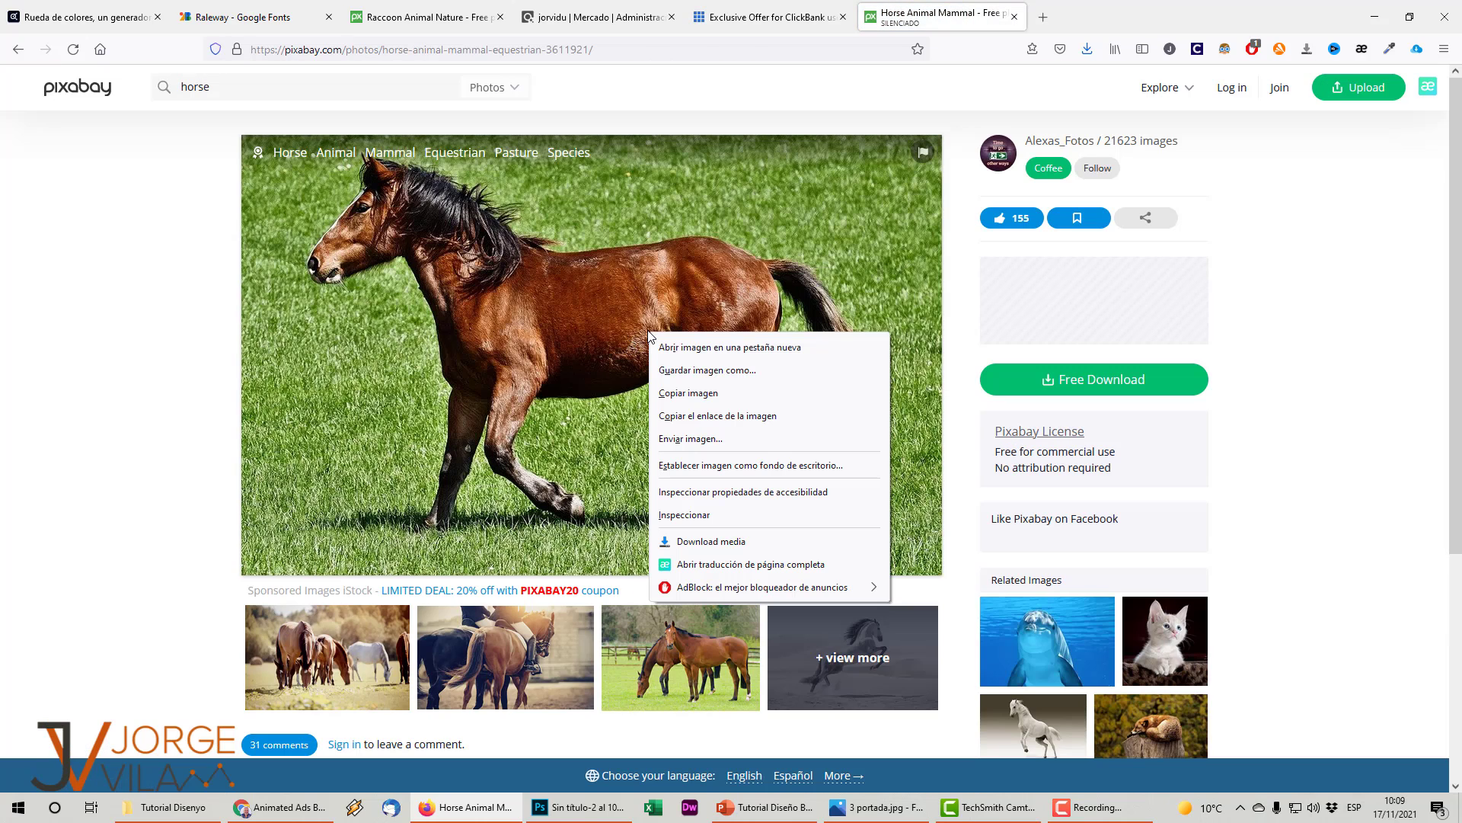
{"action": "left_click", "coordinate": [719, 394]}
- Switch to Photoshop and create a 960 × 603 px RGB document at 72 pixels/inch from the Portapapeles preset
{"action": "left_click", "coordinate": [579, 806]}
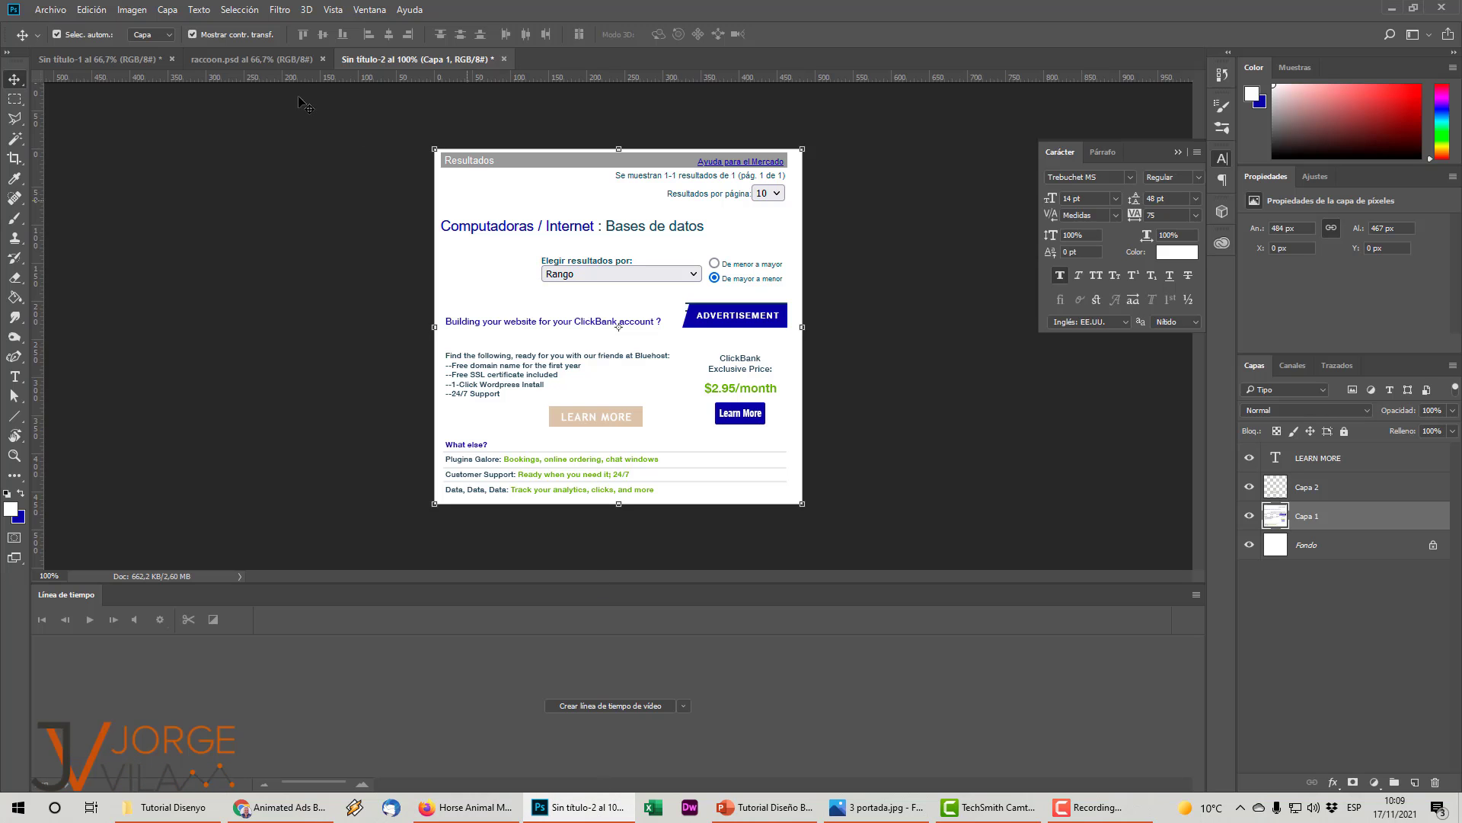
{"action": "left_click", "coordinate": [67, 13]}
{"action": "left_click", "coordinate": [68, 38]}
{"action": "key", "text": "Escape"}
{"action": "left_click", "coordinate": [56, 9]}
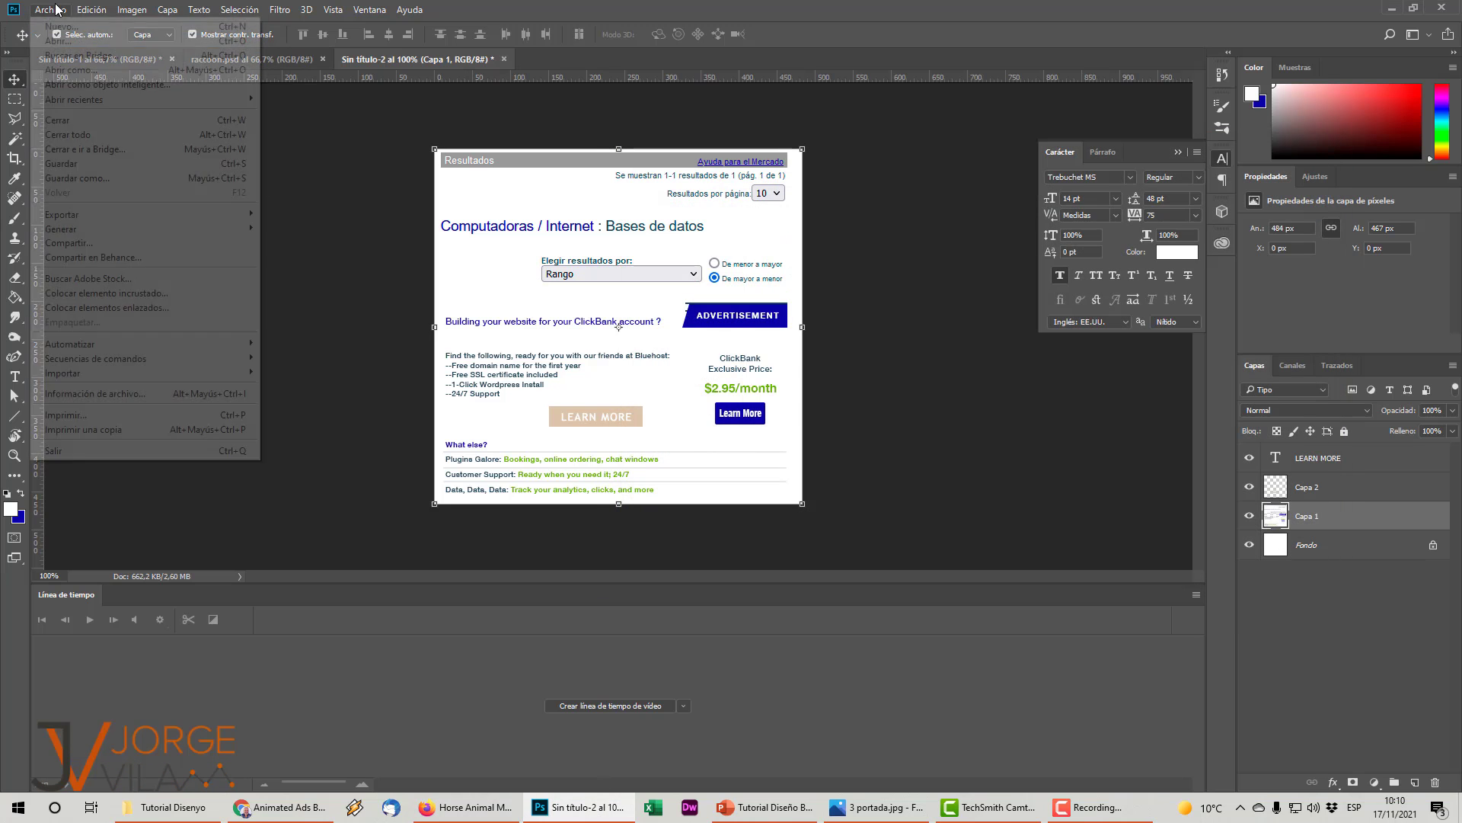
{"action": "left_click", "coordinate": [63, 27]}
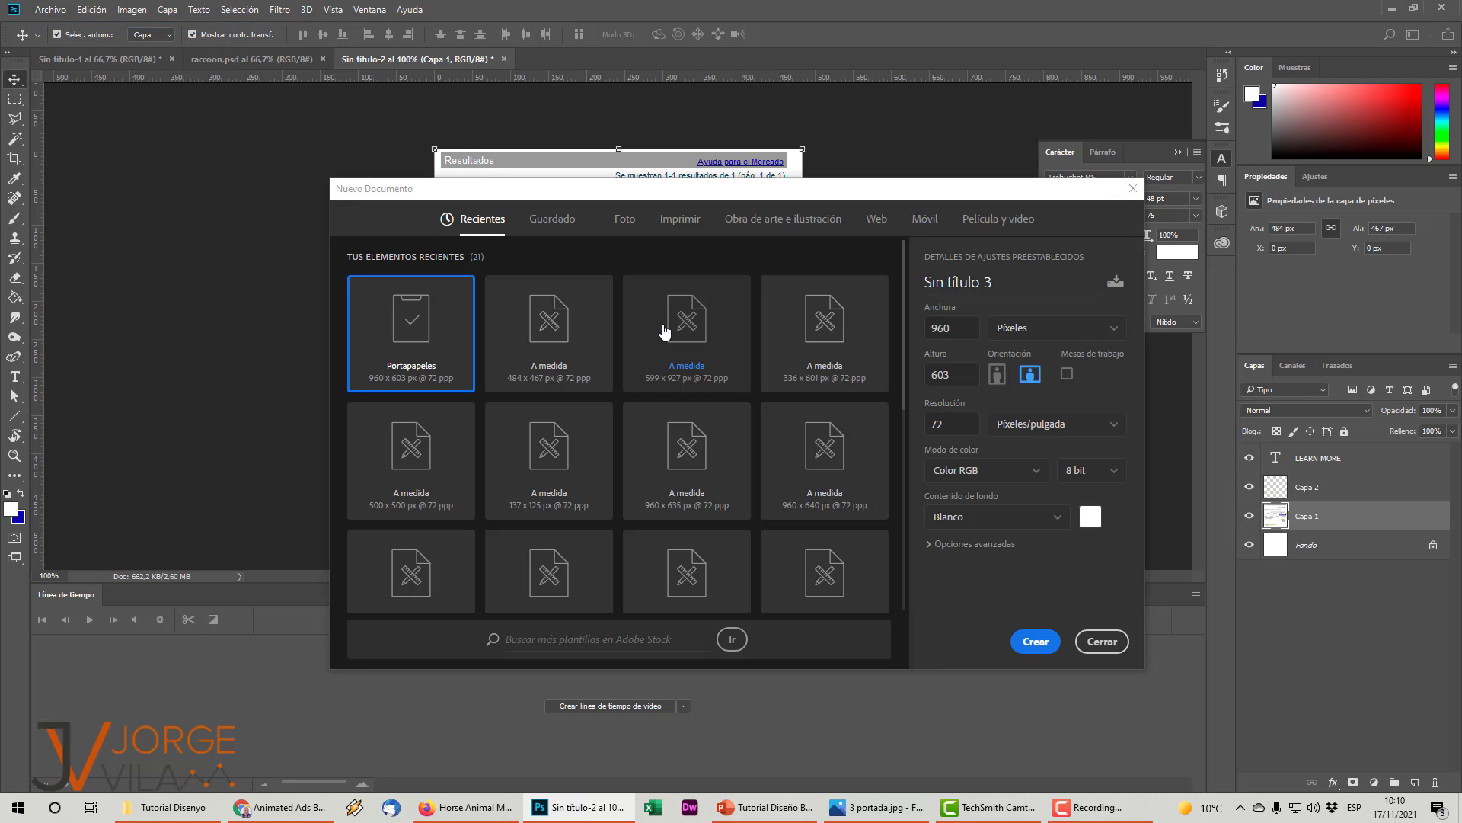
{"action": "left_click", "coordinate": [1022, 644]}
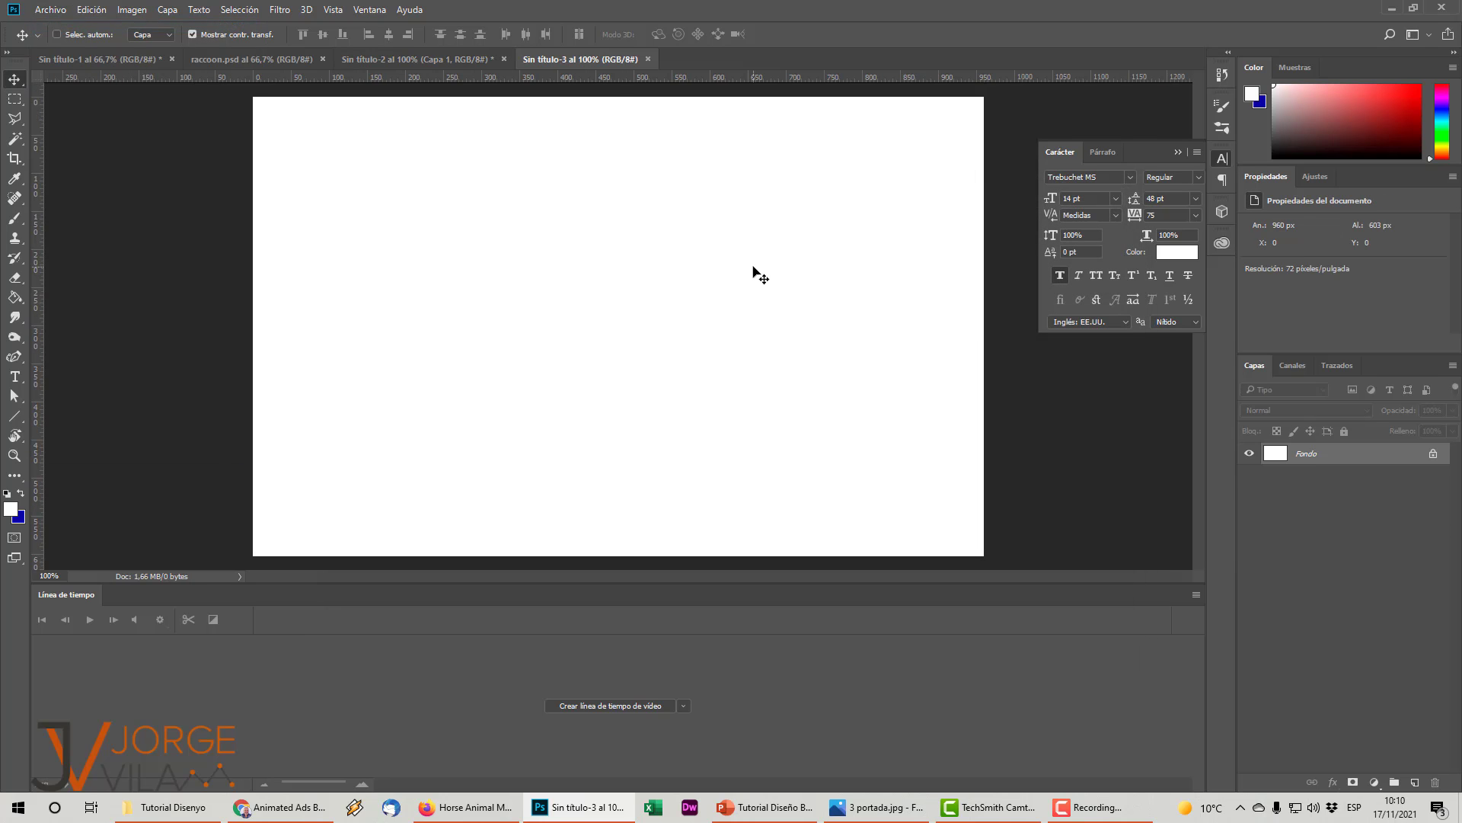
- Paste the copied horse photo twice into the new document so it occupies two layers
{"action": "key", "text": "ctrl+v"}
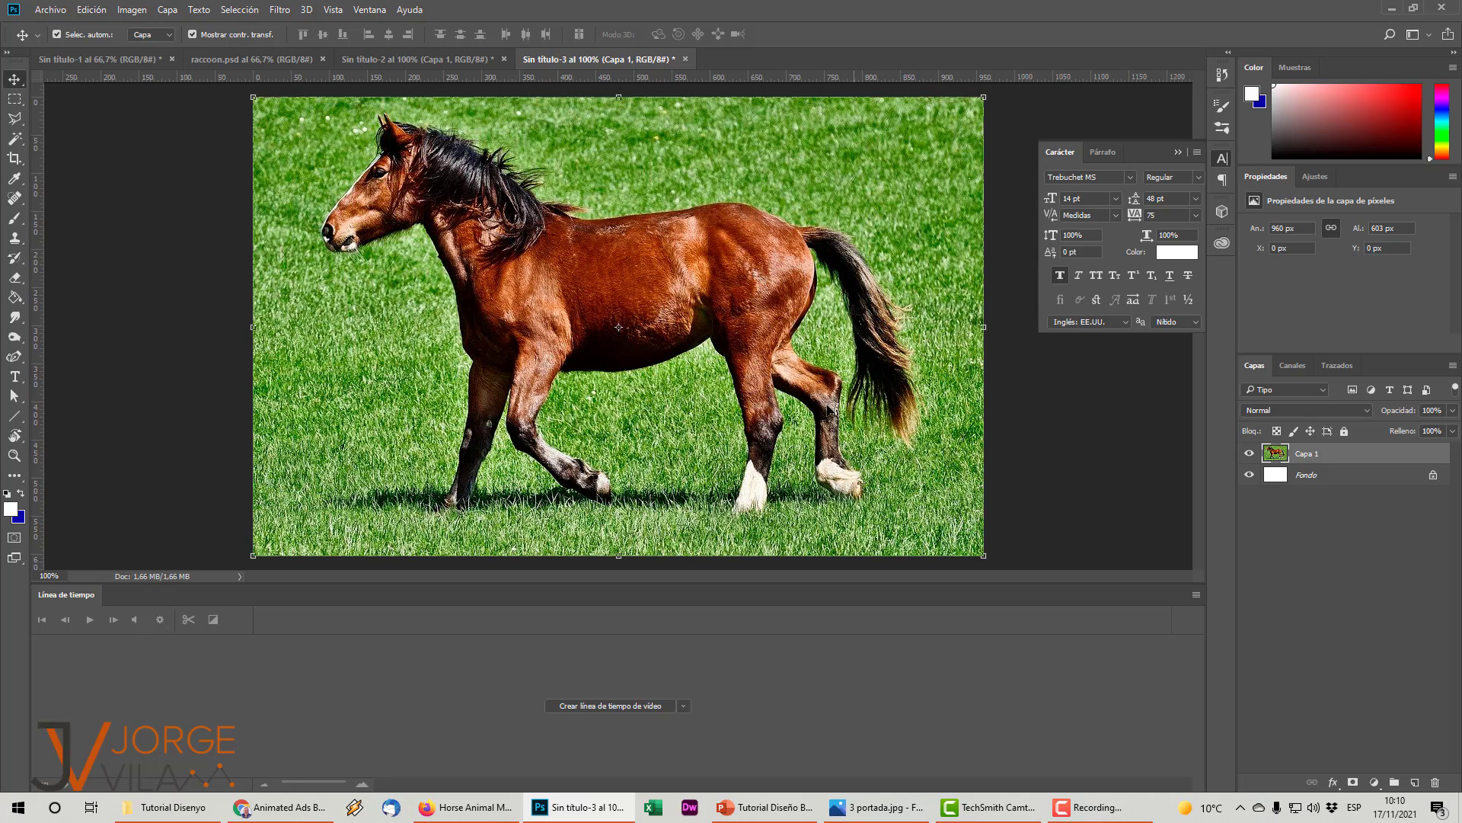
{"action": "left_click", "coordinate": [764, 809]}
{"action": "left_click", "coordinate": [765, 814]}
{"action": "key", "text": "ctrl+v"}
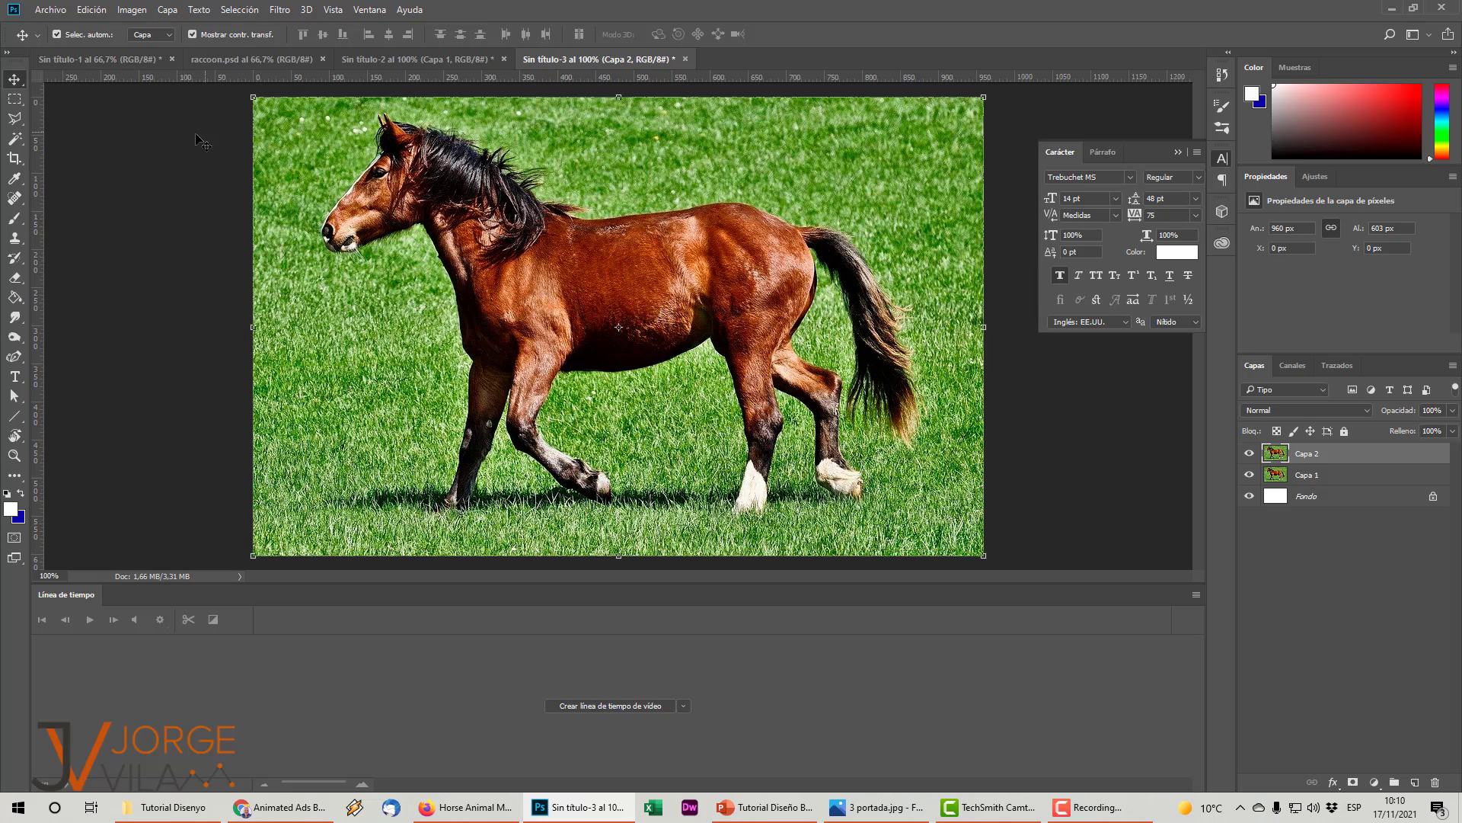
- Set the Magic Wand to add to the selection with tolerance 50 and select the grass above the horse
{"action": "left_click", "coordinate": [14, 141]}
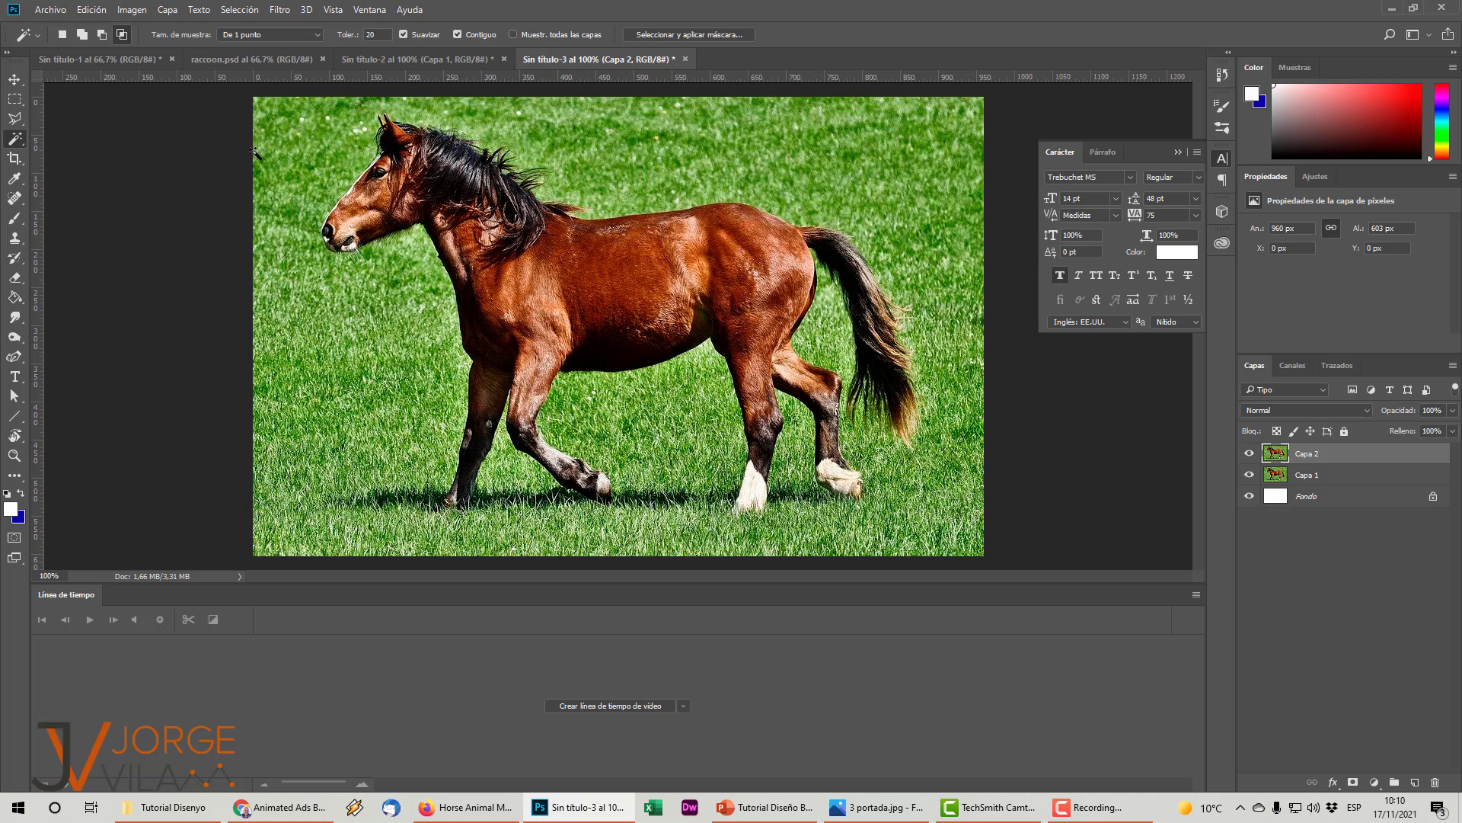
{"action": "left_click", "coordinate": [312, 146]}
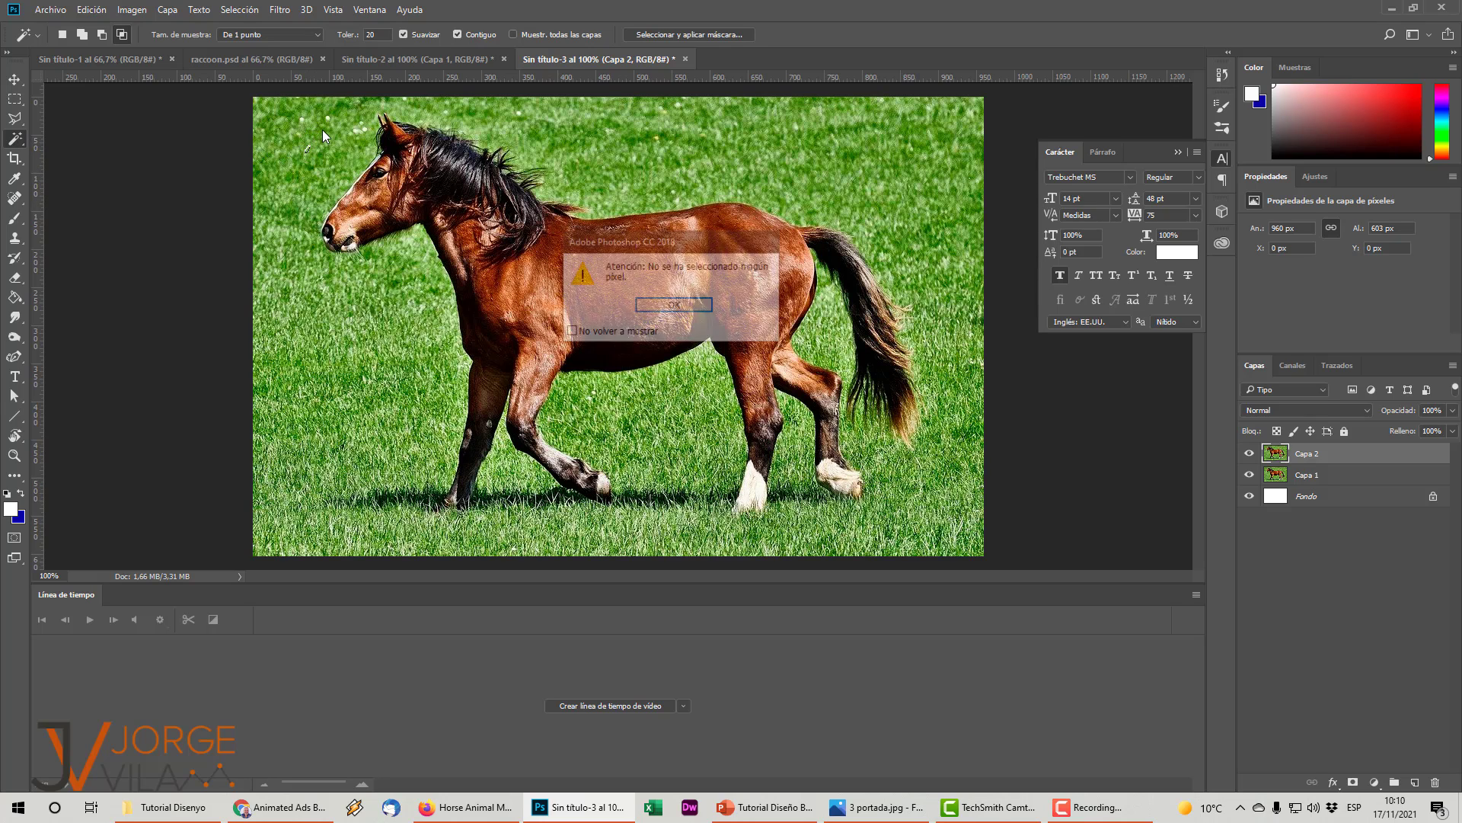
{"action": "left_click", "coordinate": [661, 306]}
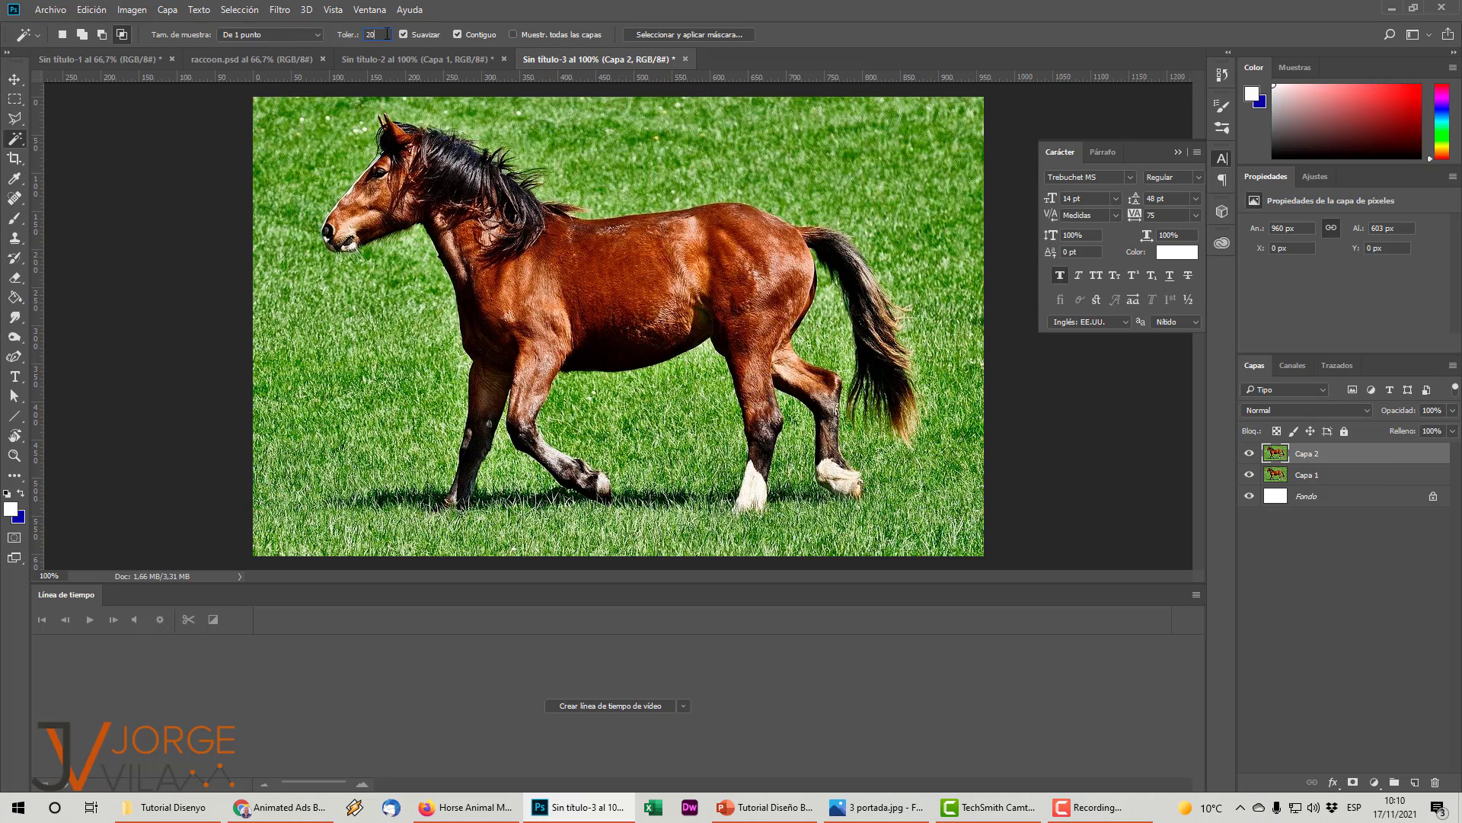
{"action": "key", "text": "BackSpace"}
{"action": "left_click", "coordinate": [598, 118]}
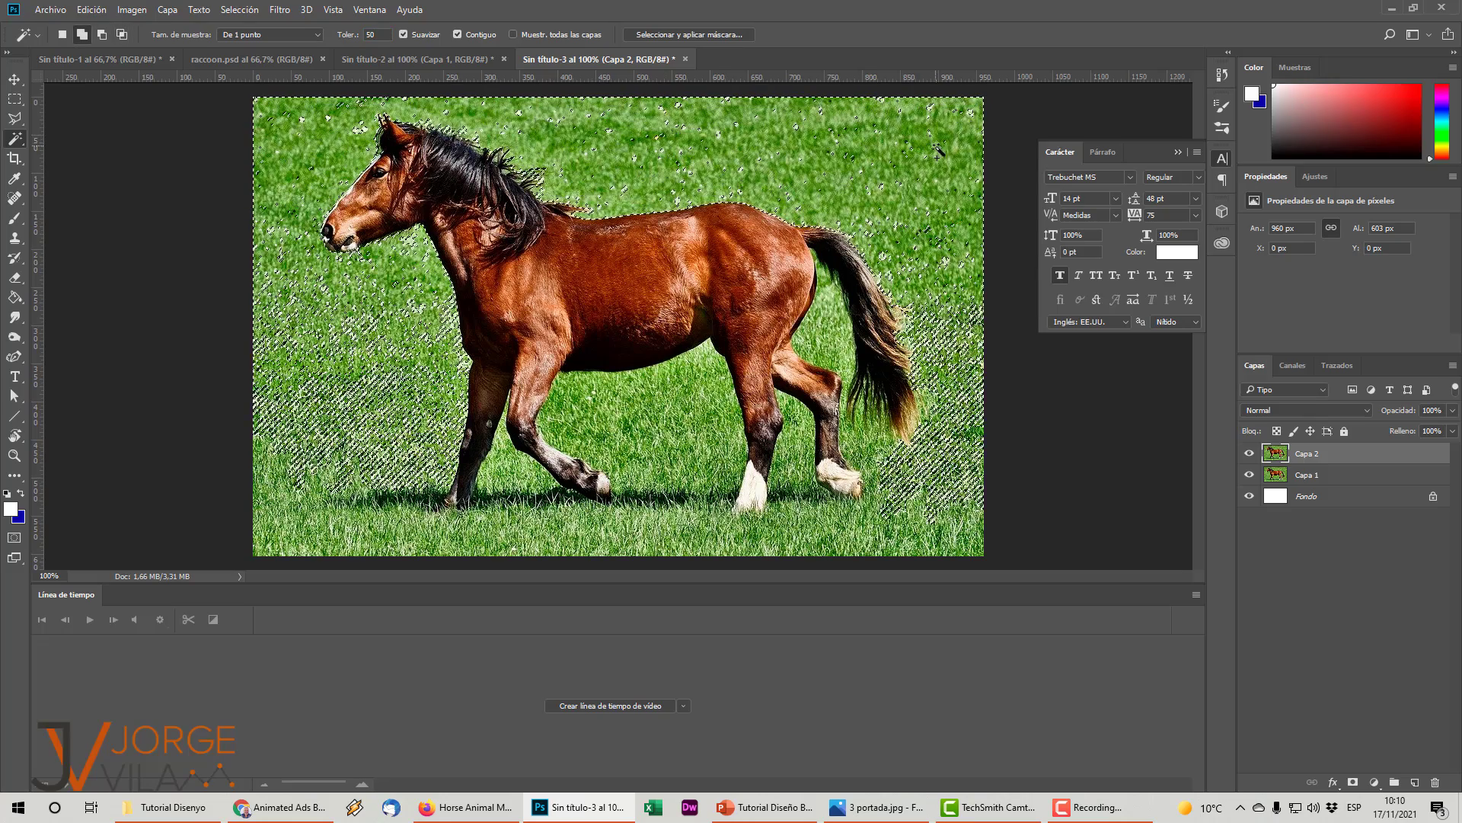
- Add the grass below, between and in front of the horse's legs to the Magic Wand selection
{"action": "left_click", "coordinate": [908, 531]}
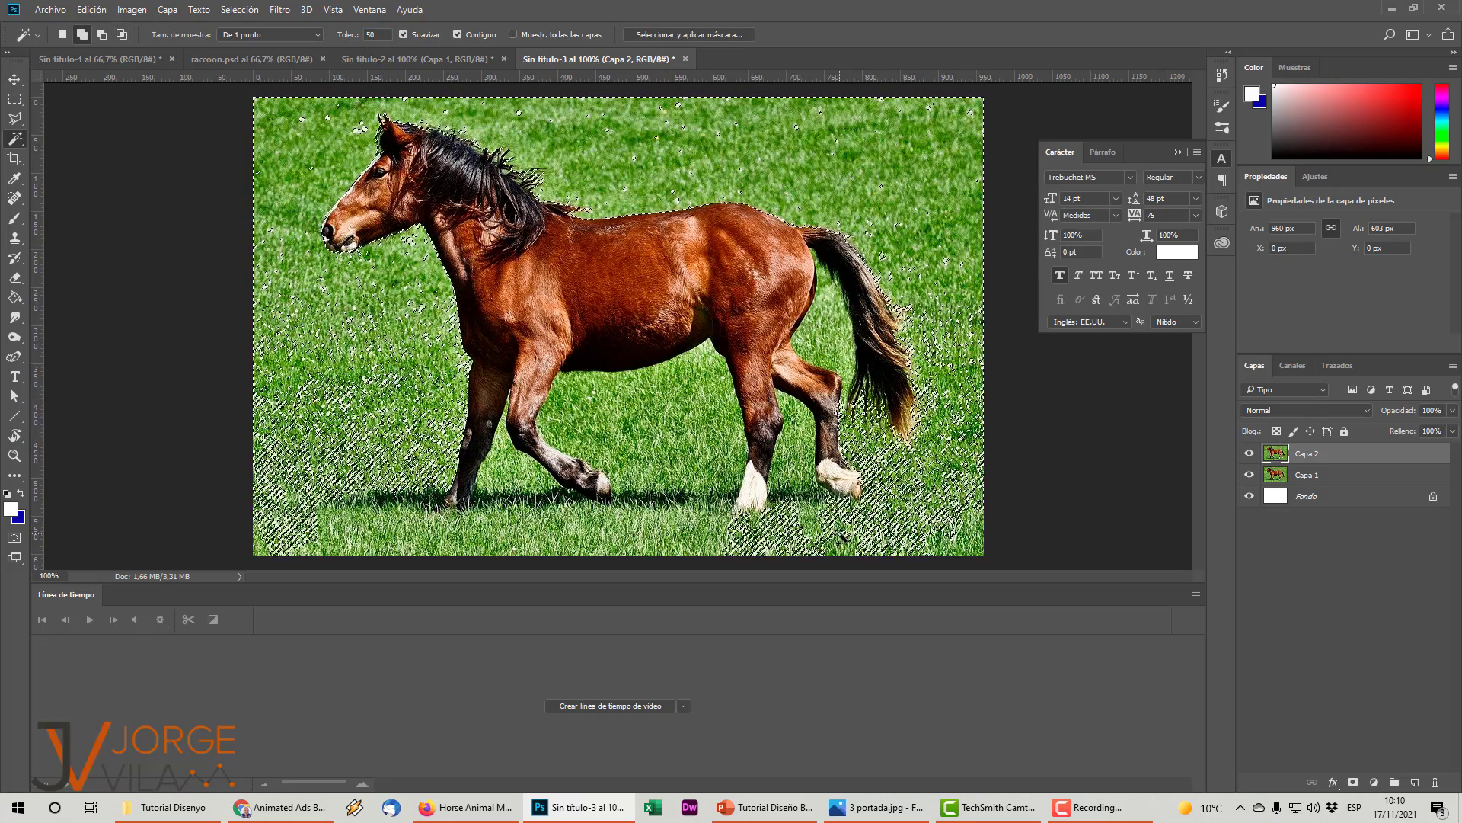
{"action": "left_click", "coordinate": [698, 553]}
{"action": "left_click", "coordinate": [671, 466]}
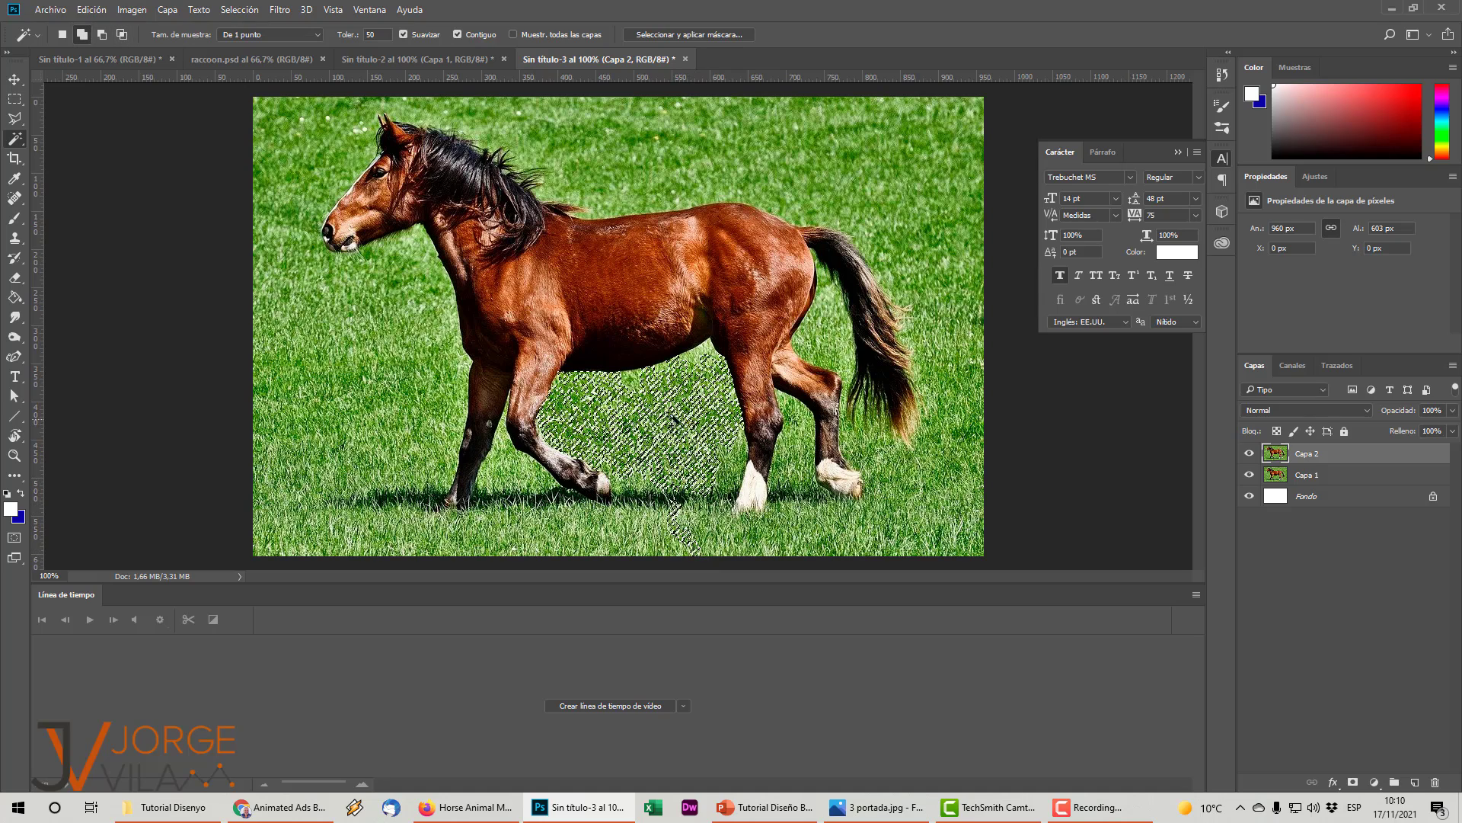
{"action": "left_click", "coordinate": [670, 492]}
{"action": "left_click", "coordinate": [539, 521]}
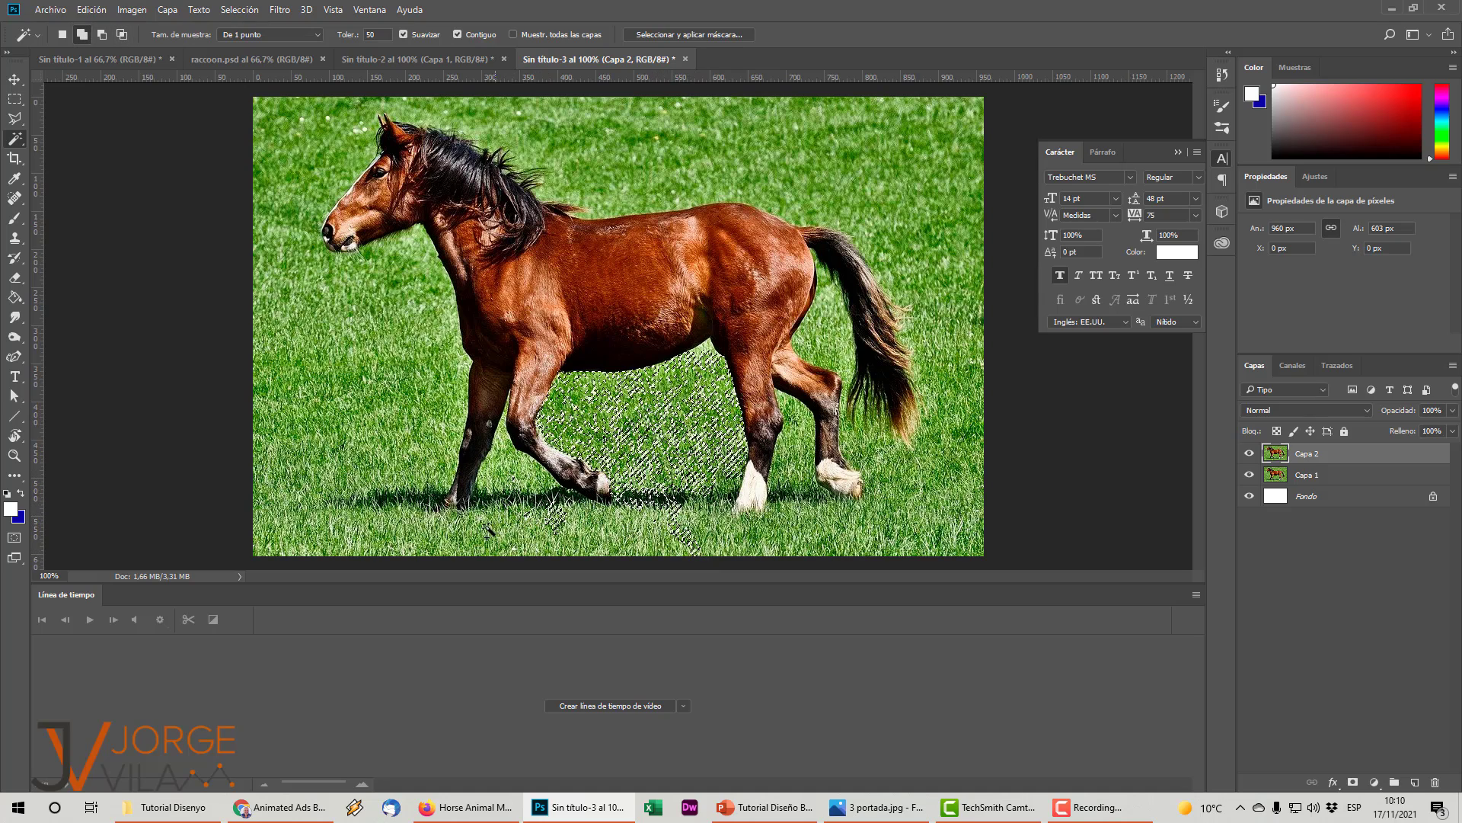
{"action": "left_click", "coordinate": [327, 460]}
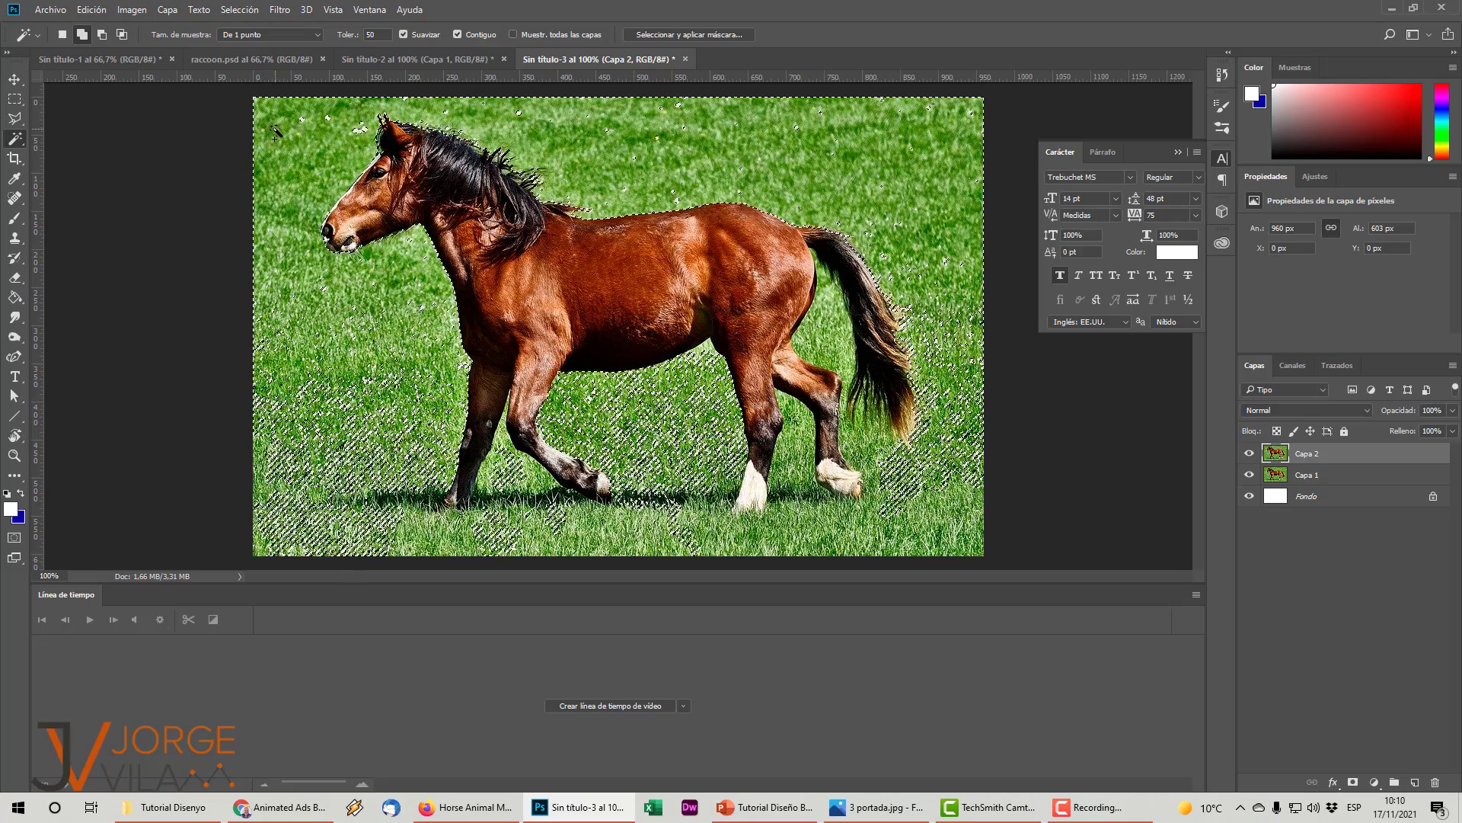
- Turn off Contiguo, add the remaining grass across the image to the selection, and undo the addition that cuts into the horse
{"action": "left_click", "coordinate": [482, 35]}
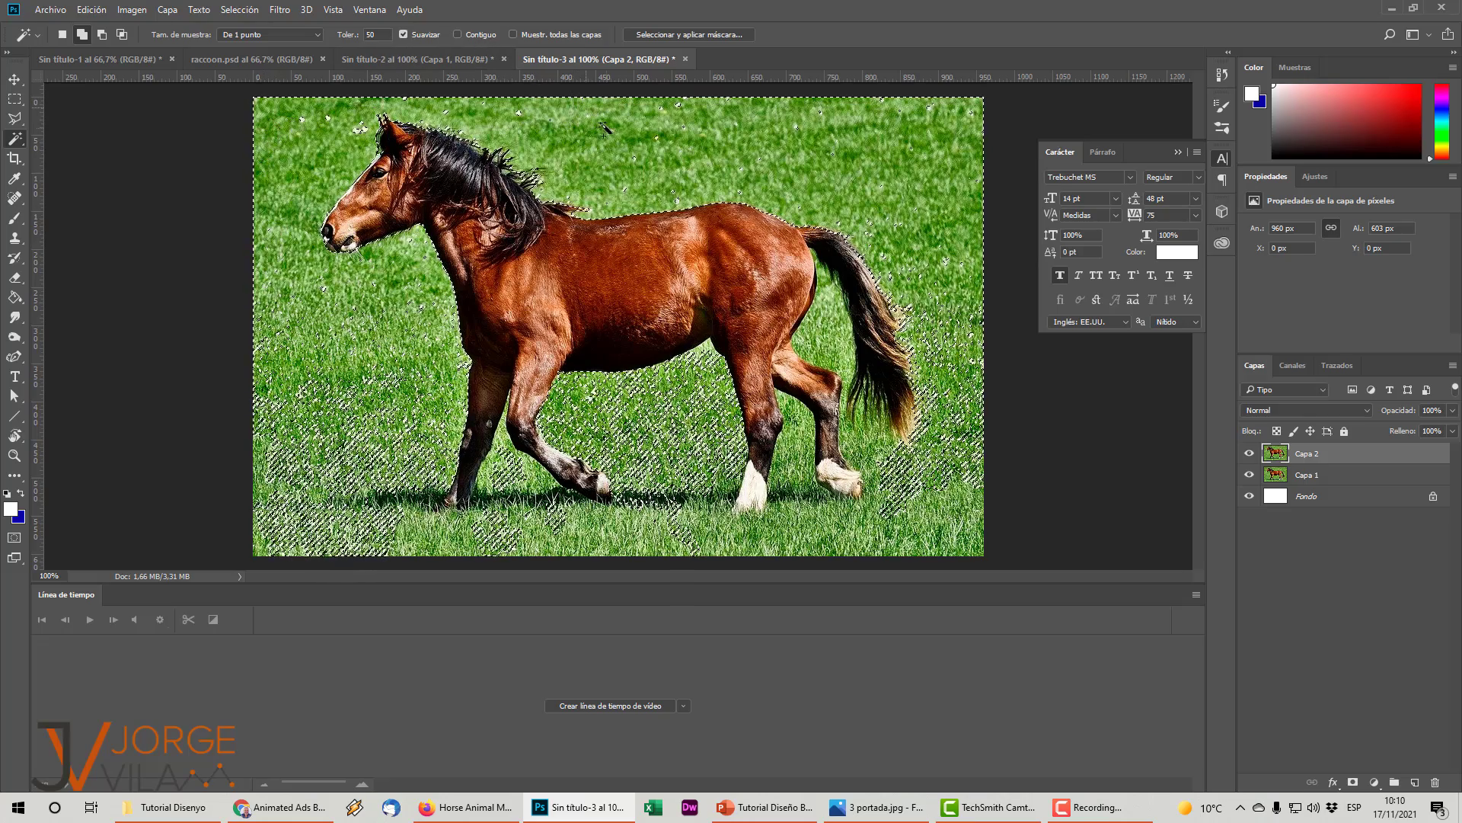
{"action": "left_click", "coordinate": [610, 135]}
{"action": "left_click", "coordinate": [876, 499]}
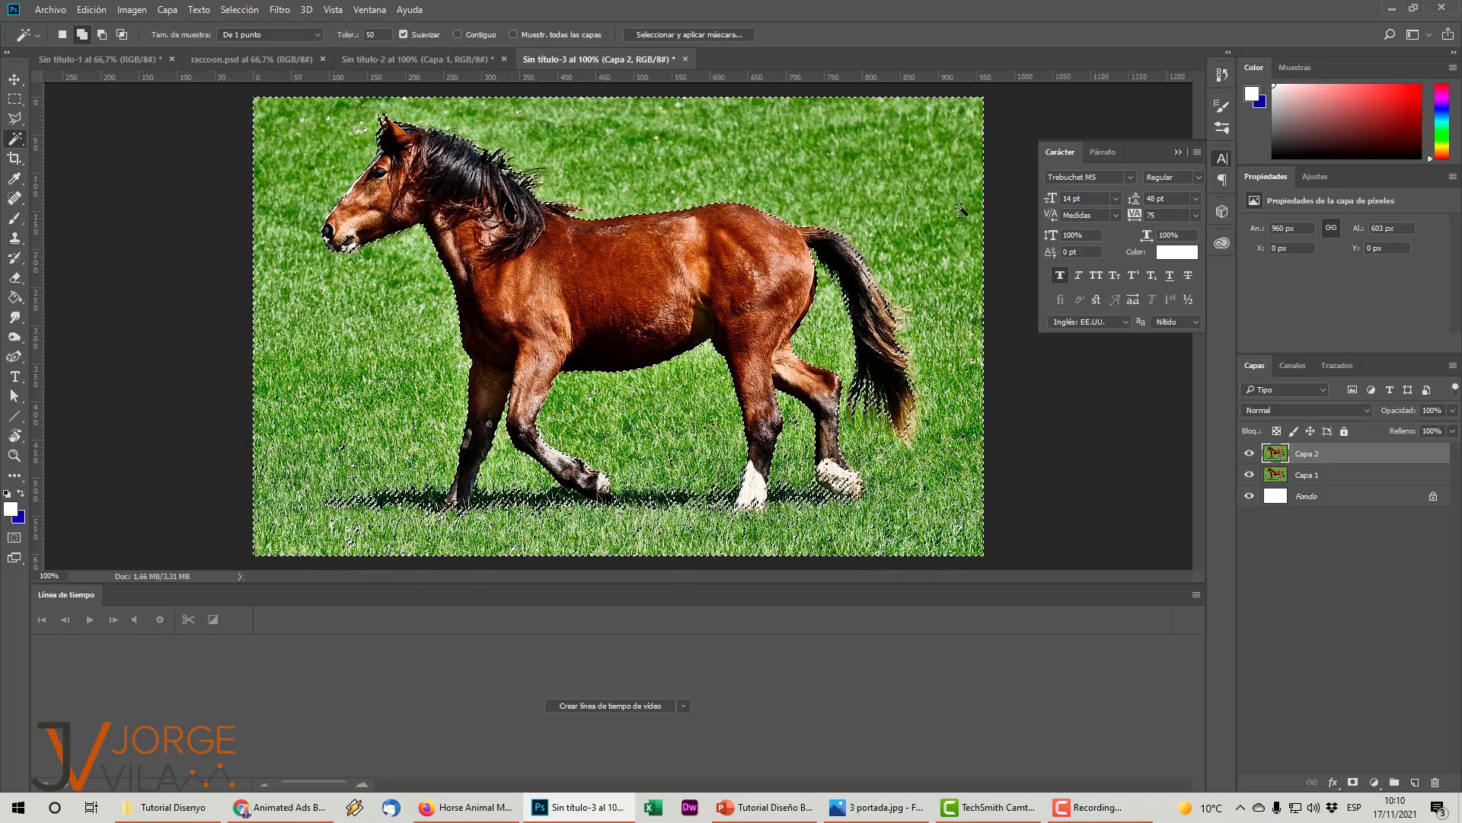
{"action": "left_click", "coordinate": [848, 535]}
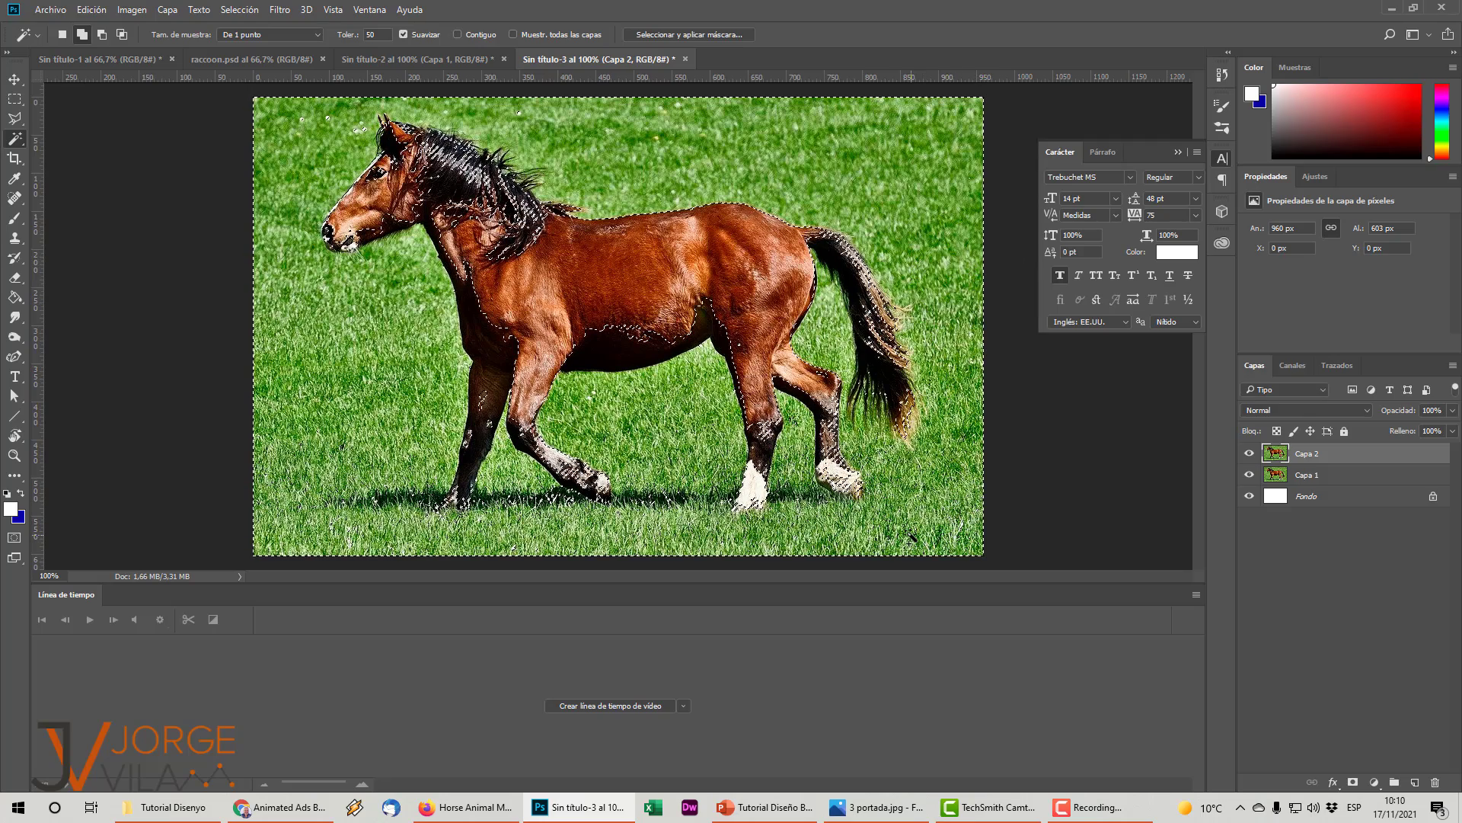
{"action": "key", "text": "ctrl+alt+z"}
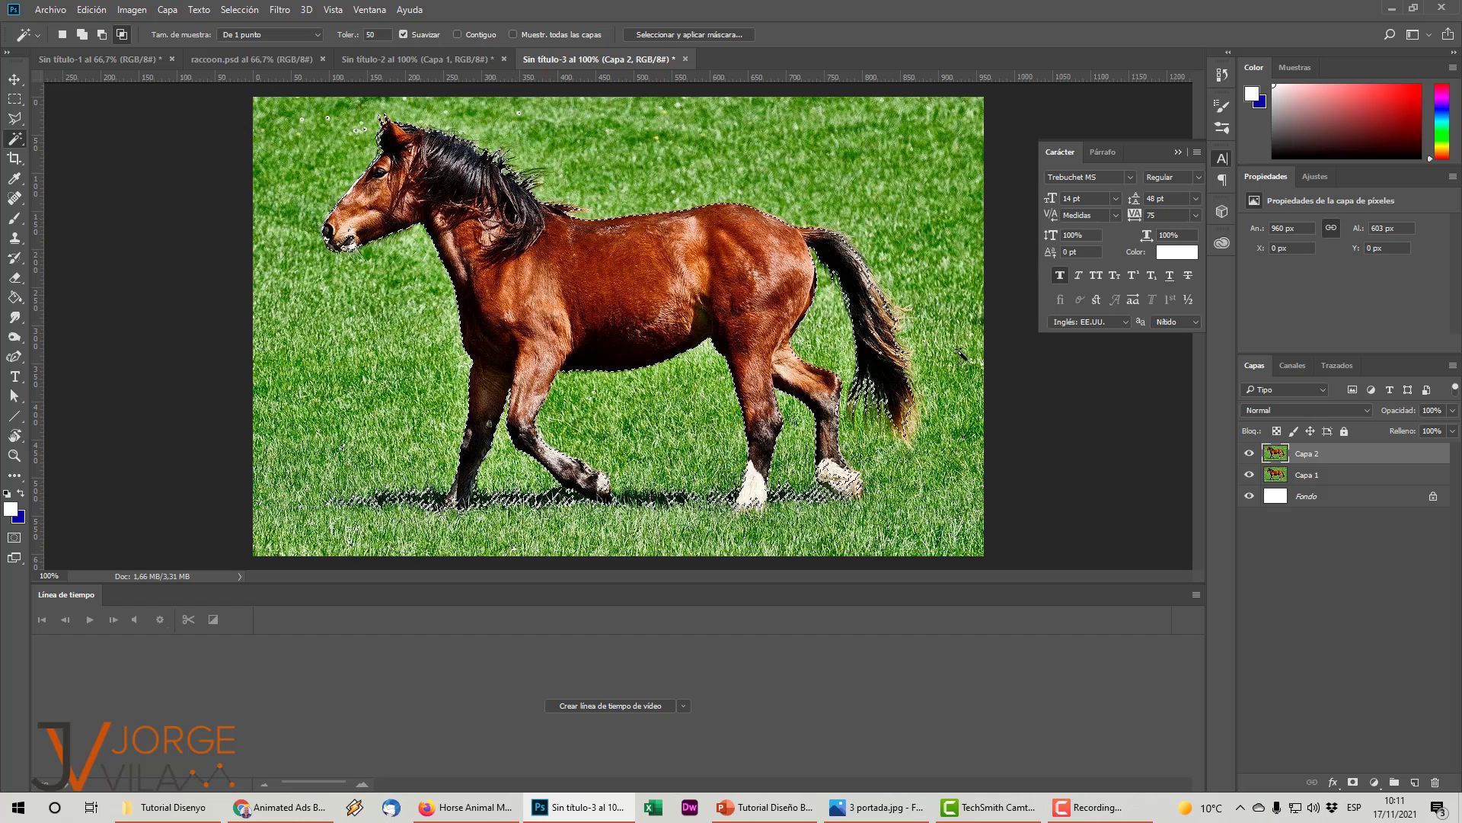
- Copy the selected horse onto a new layer and toggle the layers beneath it to check the cutout
{"action": "key", "text": "ctrl+j"}
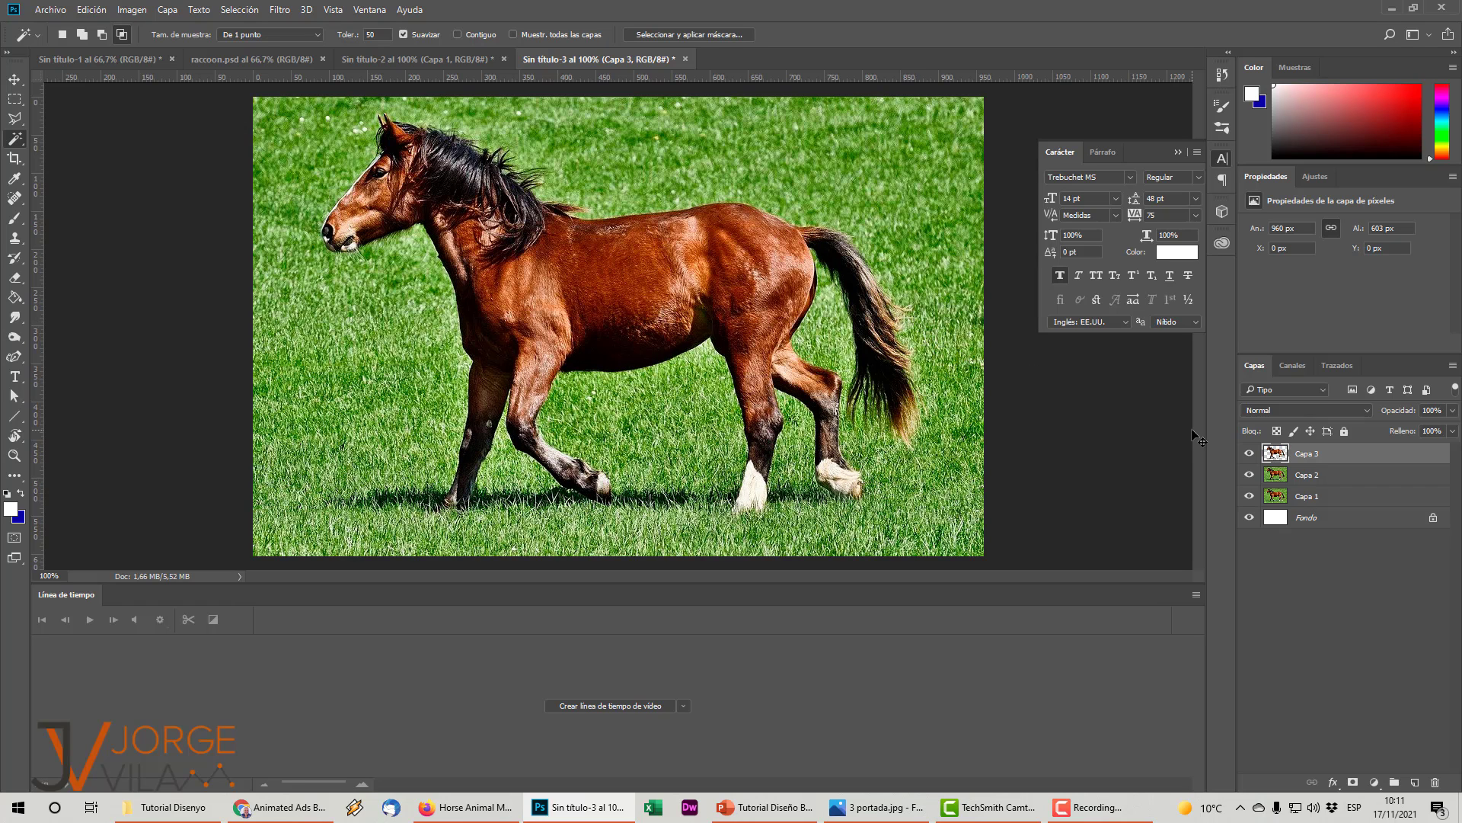
{"action": "left_click", "coordinate": [1249, 474]}
{"action": "left_click", "coordinate": [1251, 496]}
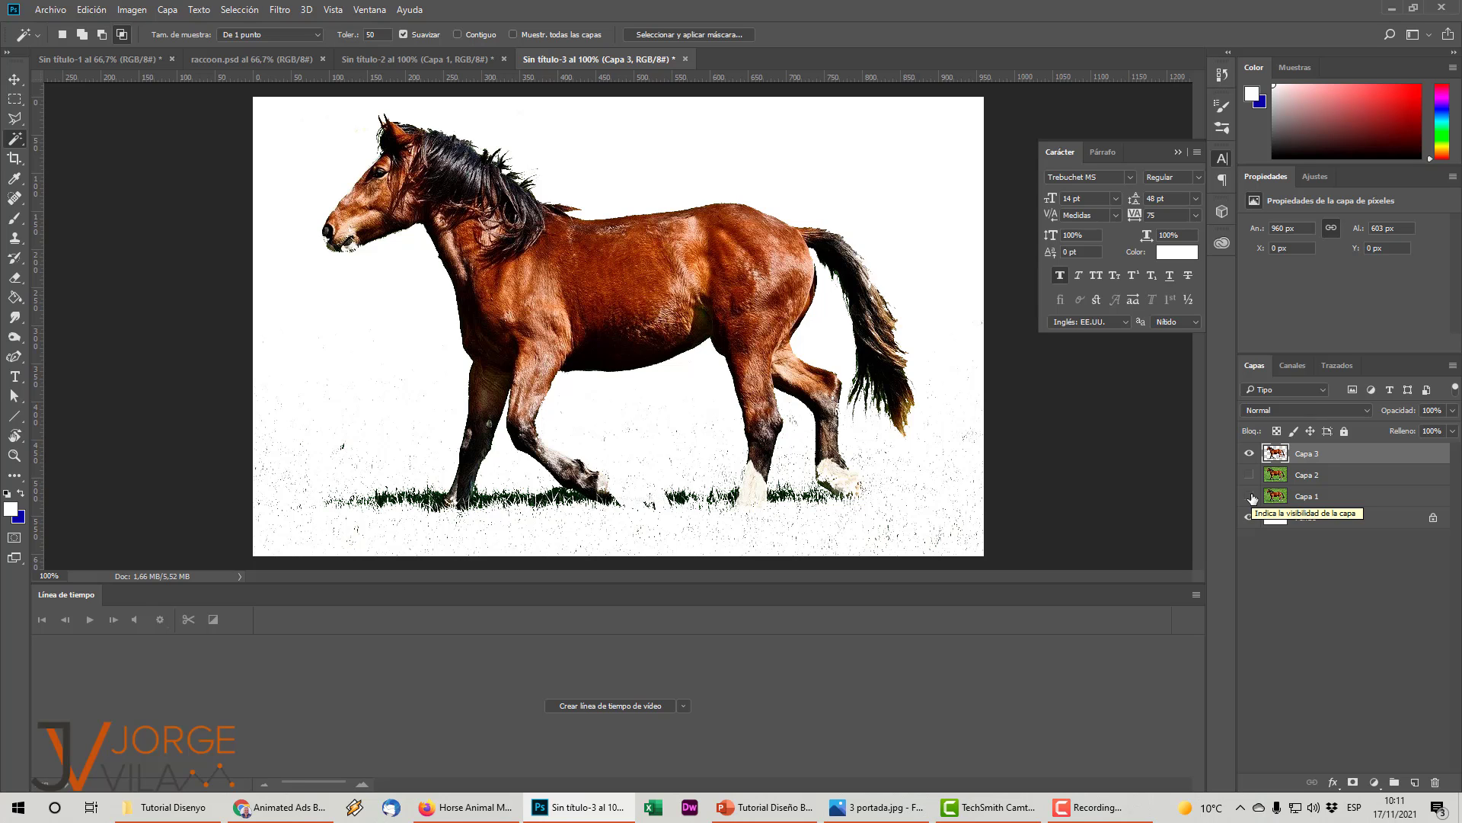
{"action": "left_click", "coordinate": [1250, 496]}
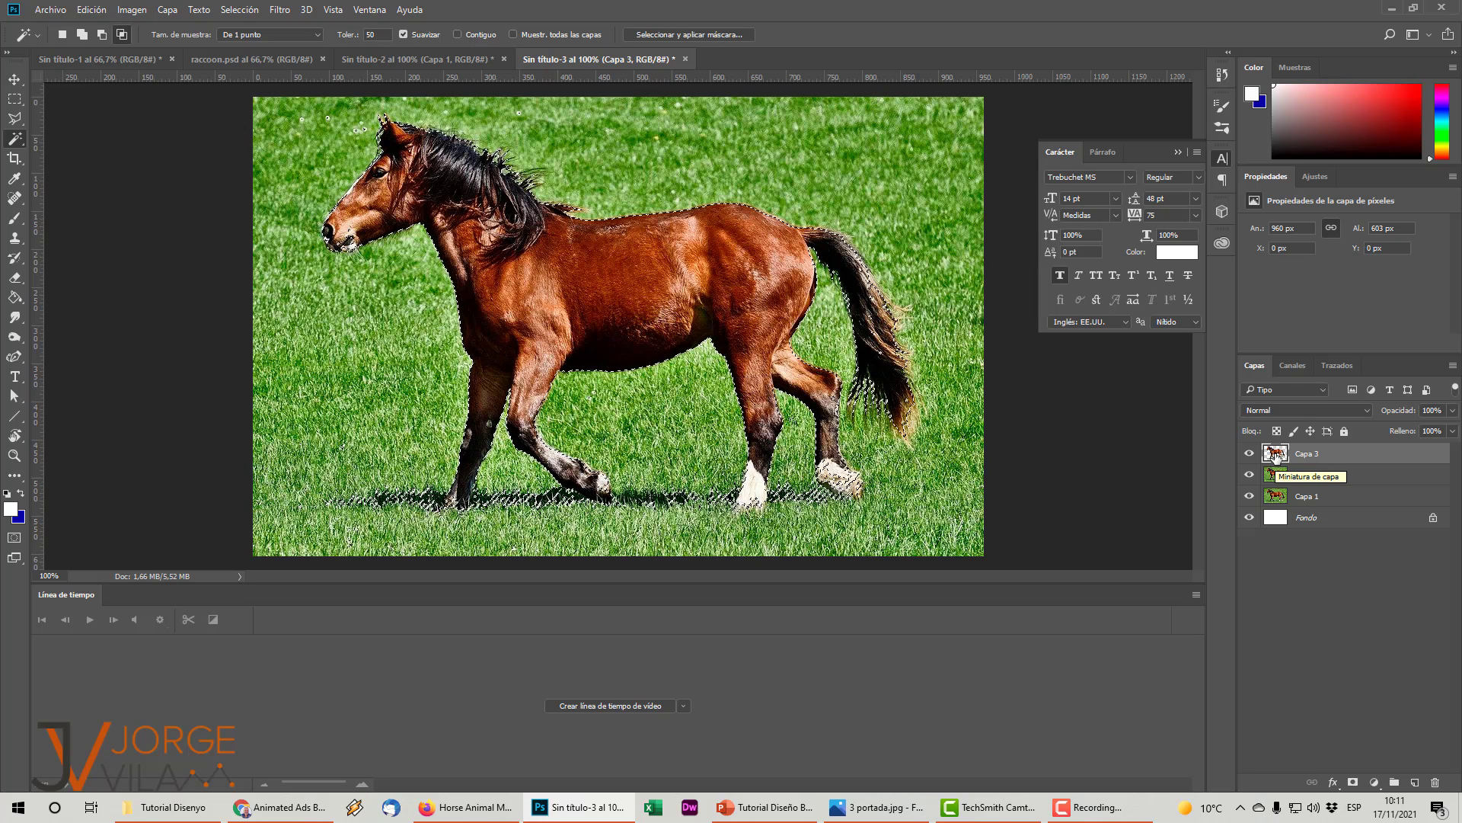
- Delete the horse-shaped selection from Capa 2 and hide Capa 3 and Capa 1
{"action": "left_click", "coordinate": [1275, 476]}
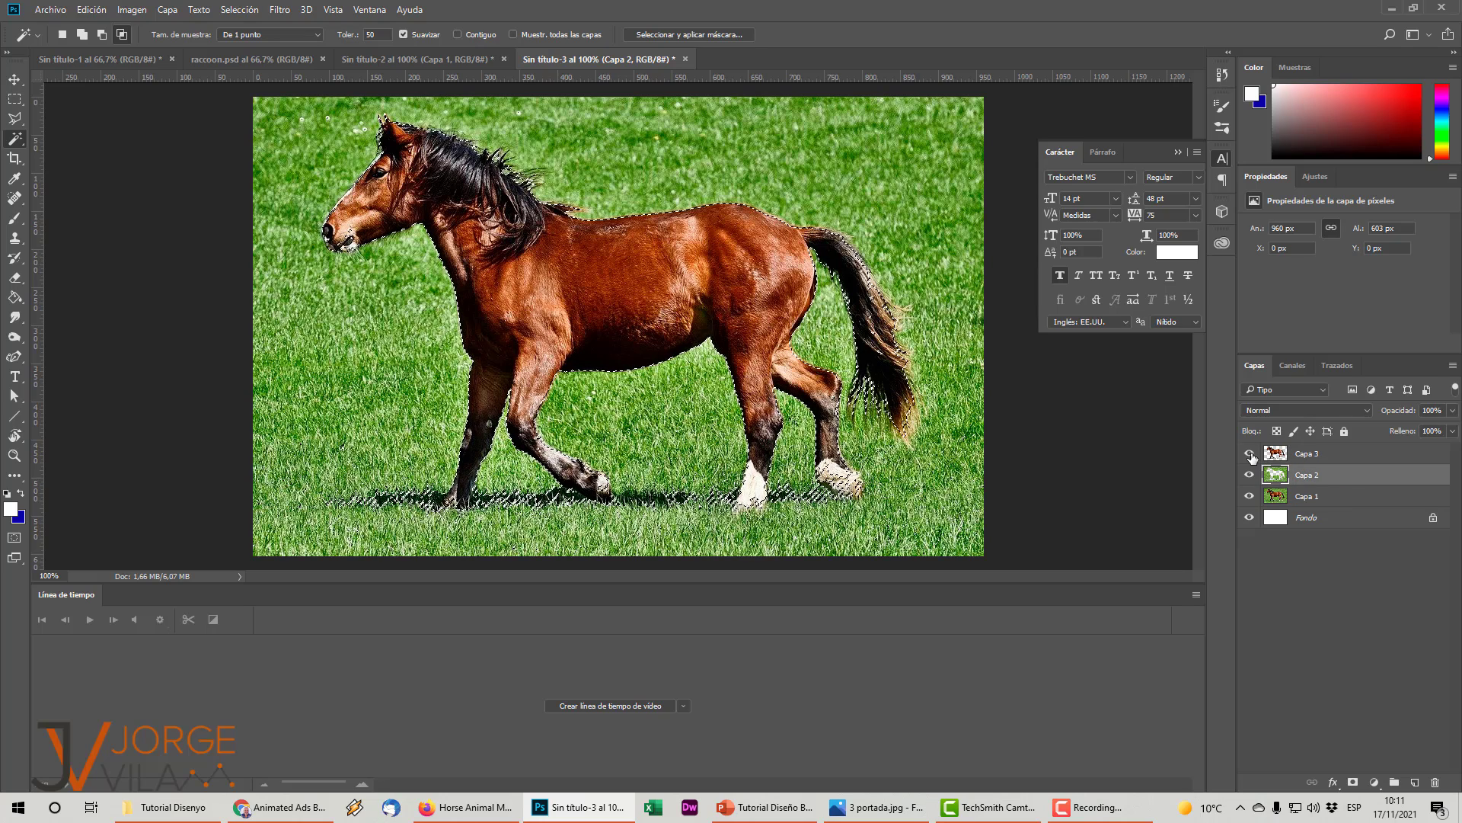
{"action": "left_click", "coordinate": [1250, 456]}
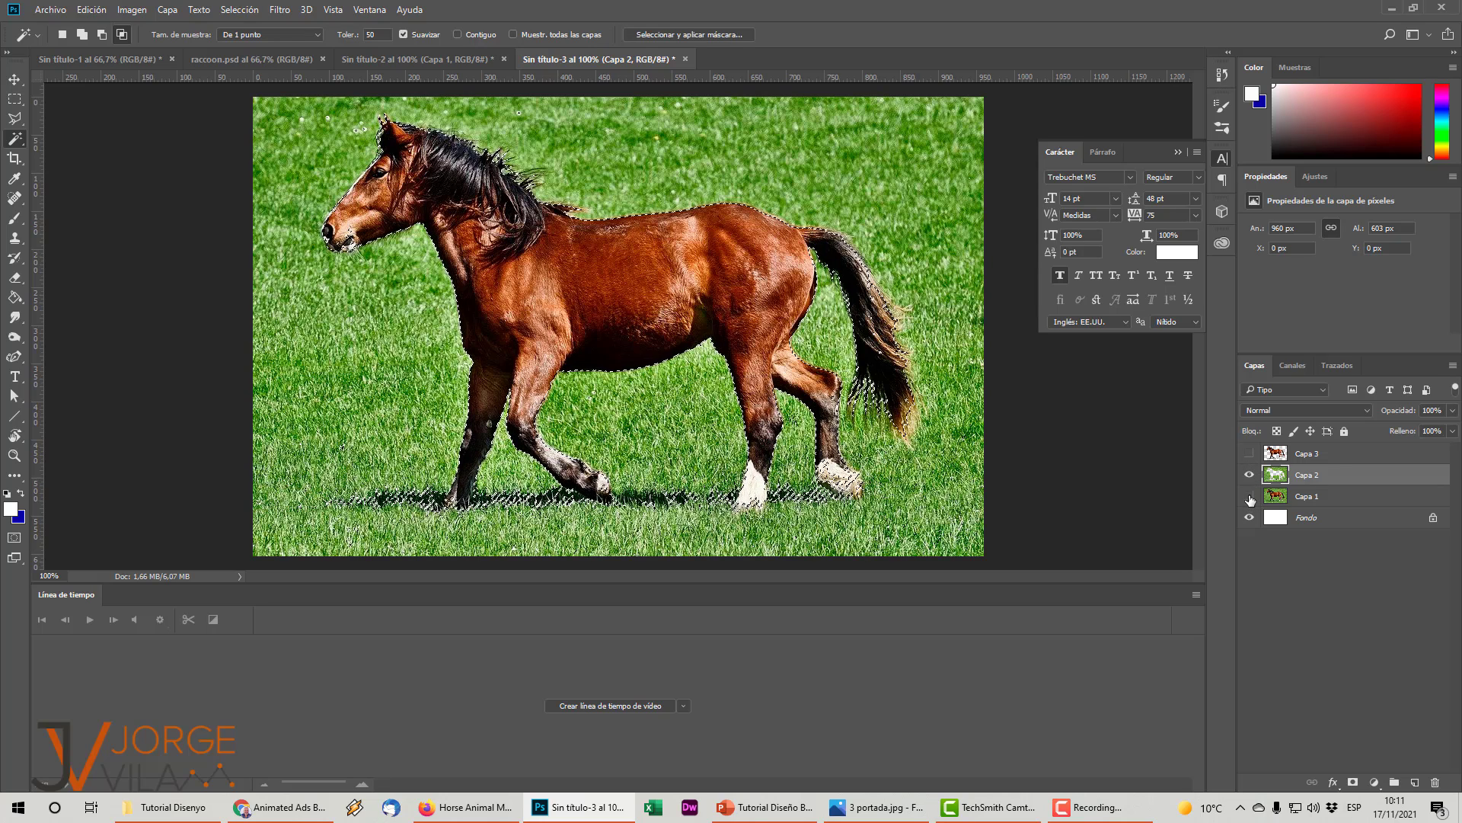
{"action": "left_click", "coordinate": [1250, 496]}
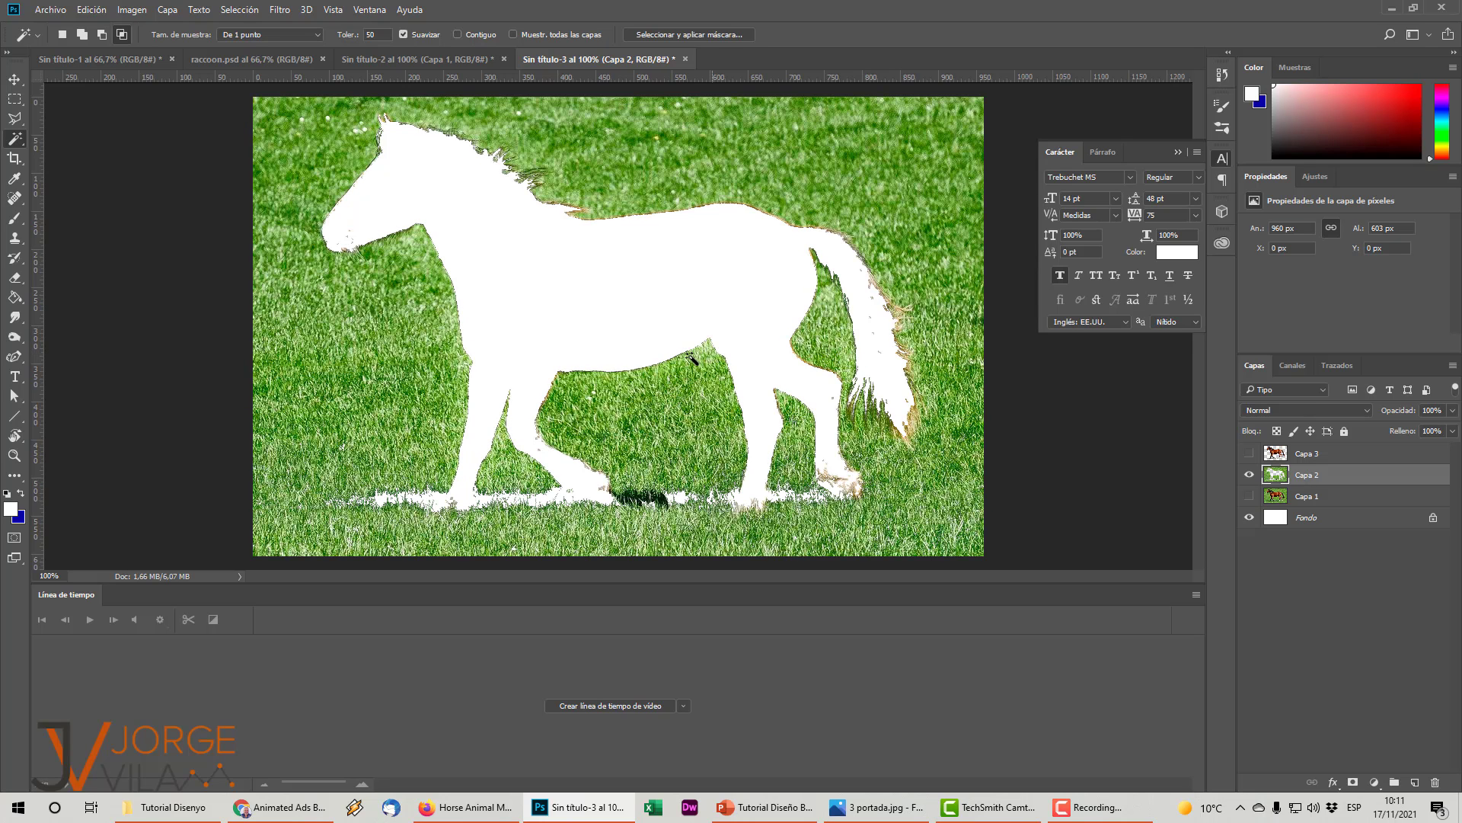
- Load the horse outline as a selection, fill it on Capa 2 with Según el contenido at 100% opacity, and deselect
{"action": "left_click", "coordinate": [1276, 475], "text": "ctrl"}
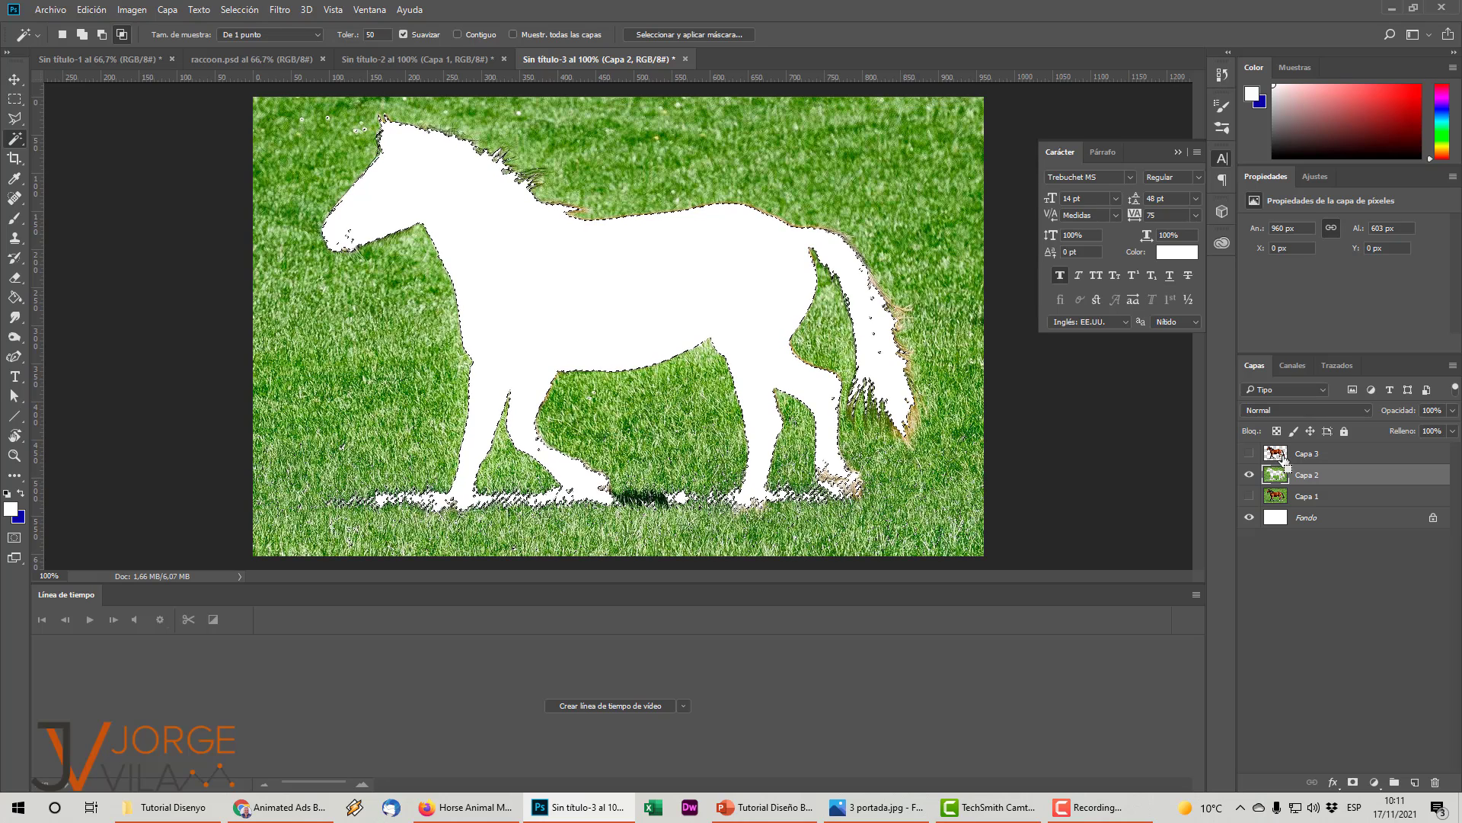
{"action": "left_click", "coordinate": [131, 11]}
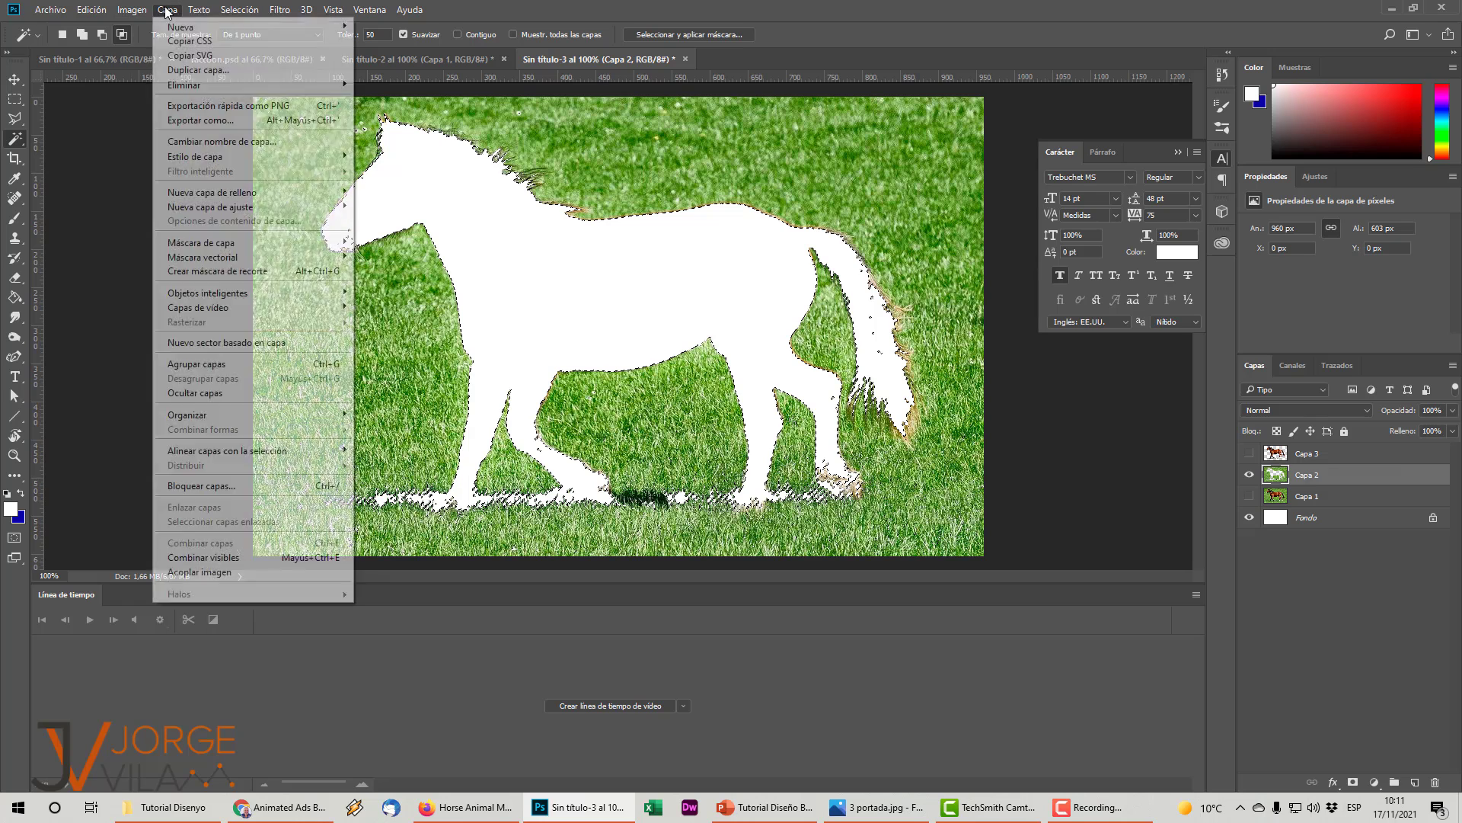
{"action": "mouse_move", "coordinate": [33, 11]}
{"action": "mouse_move", "coordinate": [89, 10]}
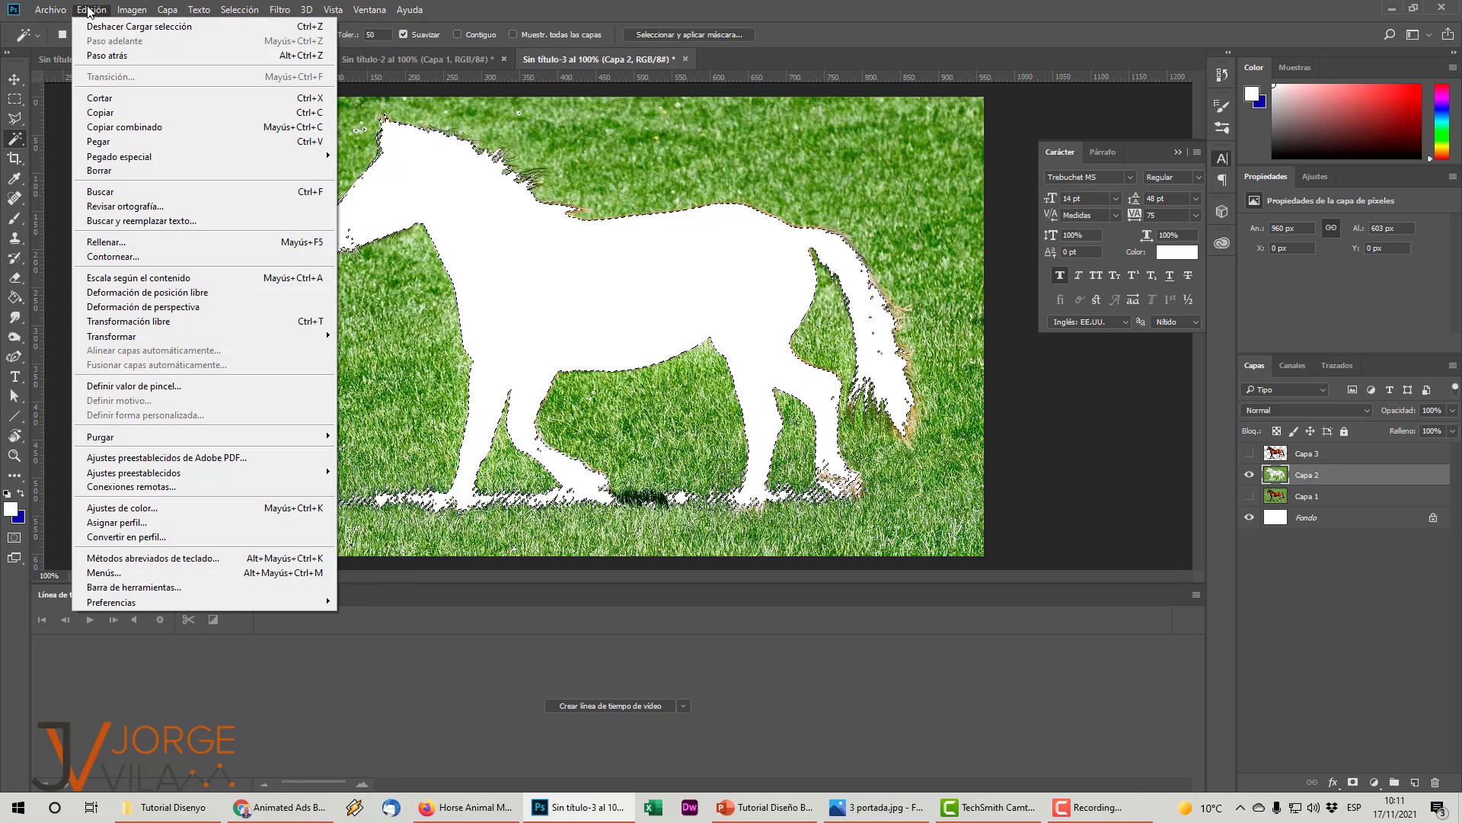
{"action": "left_click", "coordinate": [135, 241]}
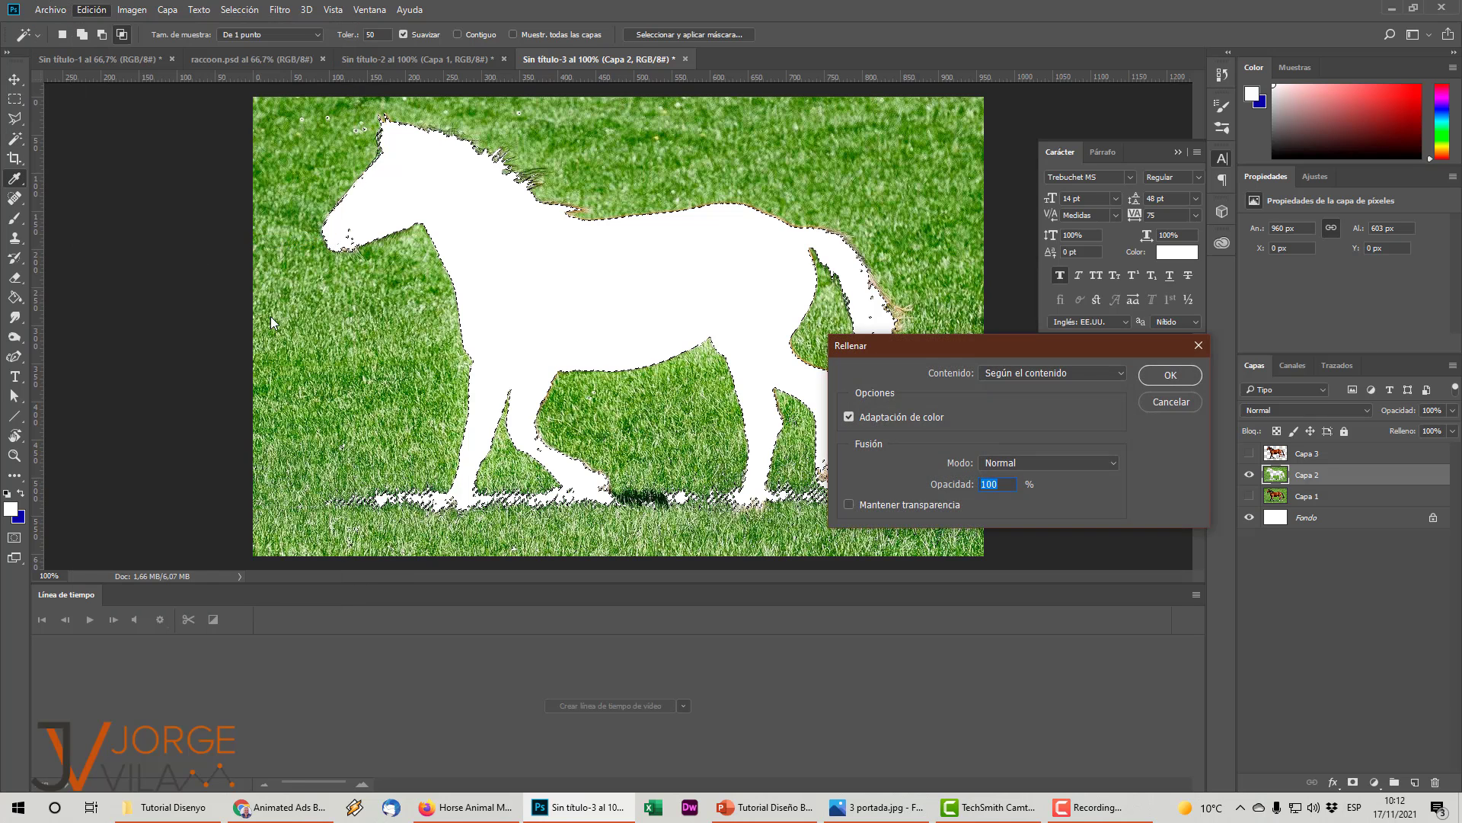
{"action": "left_click", "coordinate": [1170, 375]}
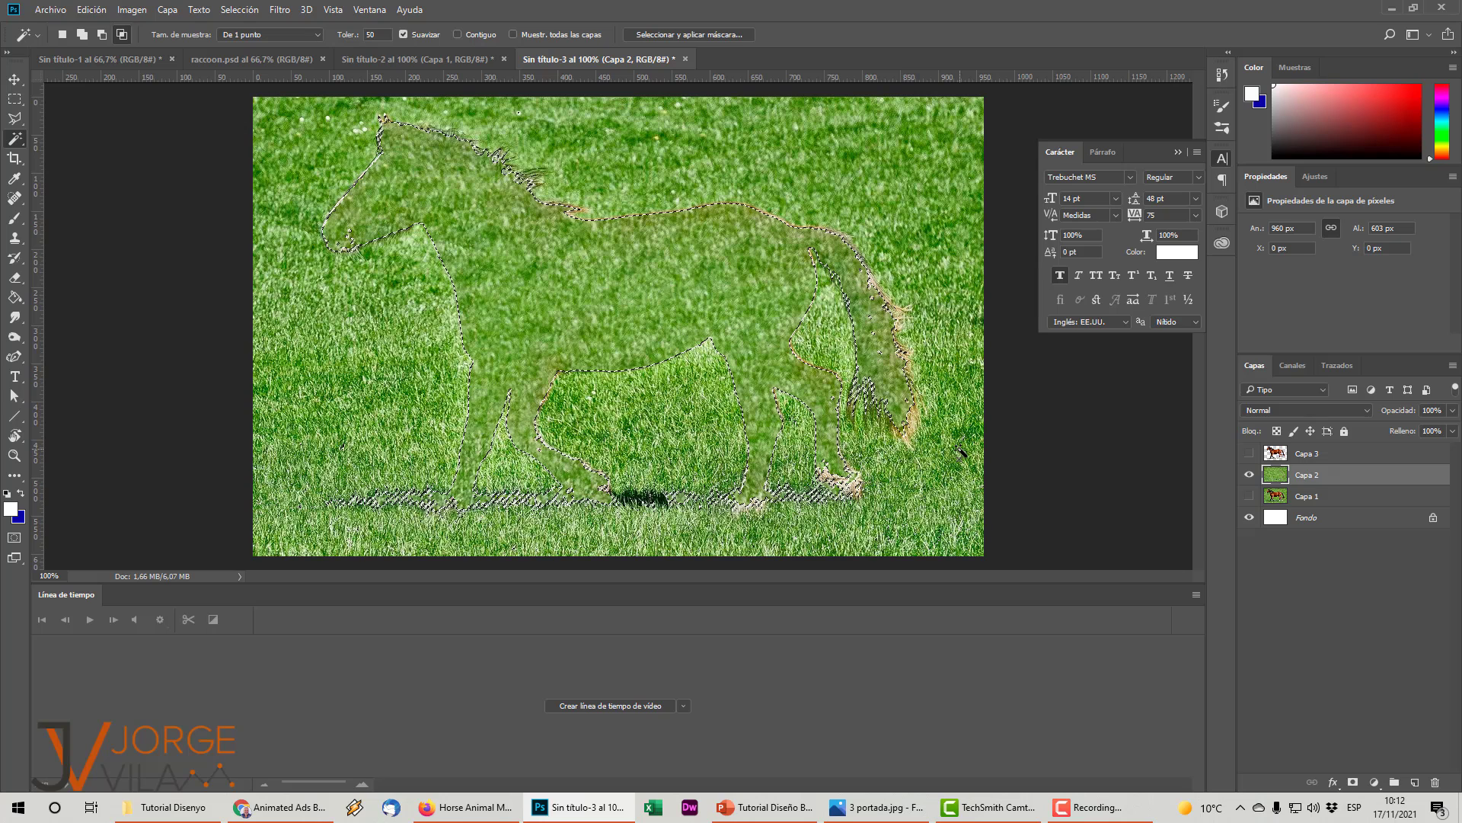
{"action": "key", "text": "ctrl+d"}
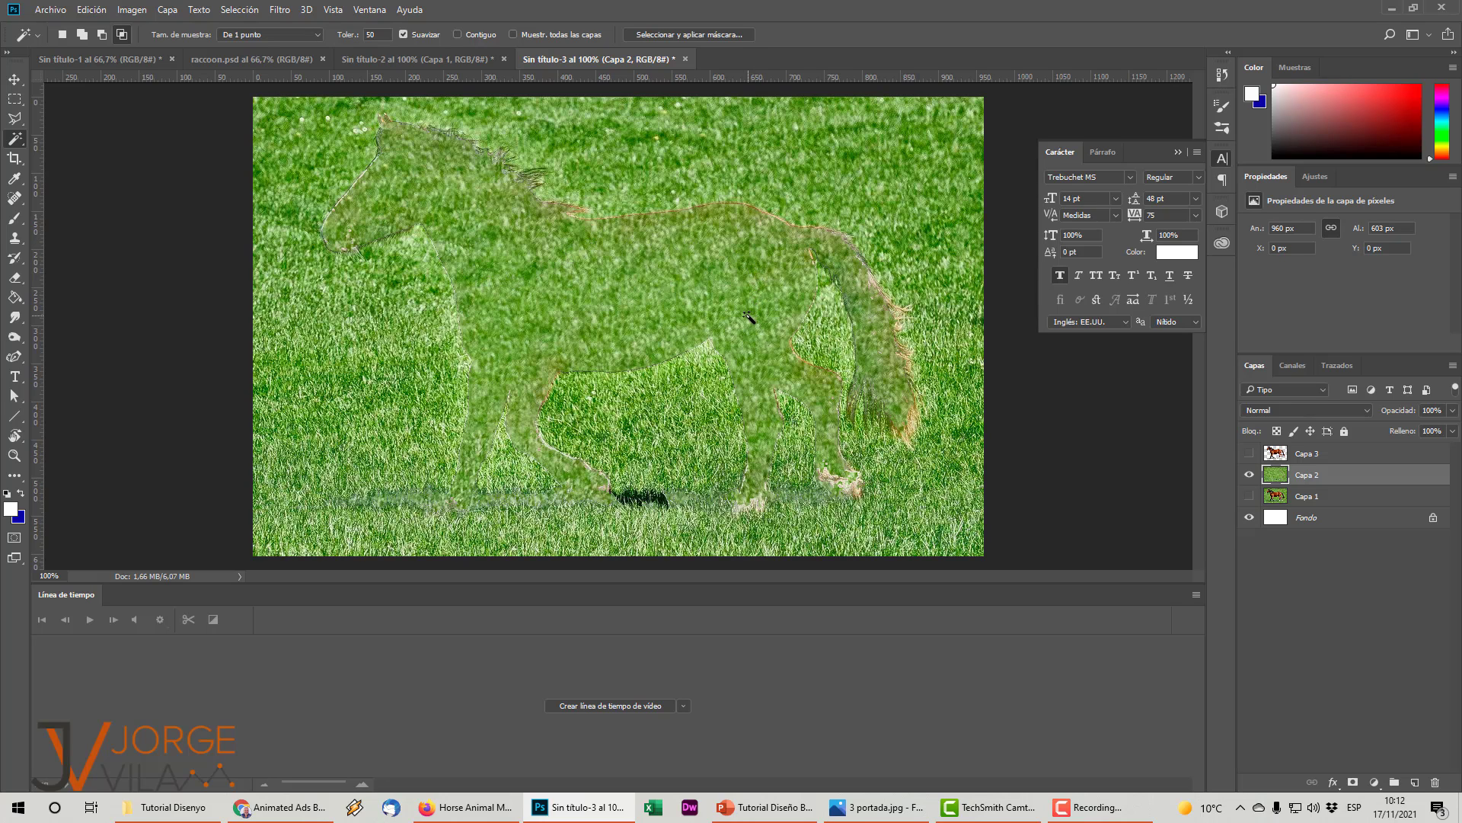
- Show Capa 3 and apply a motion blur to Capa 2 at a 0° angle and 26 pixels distance
{"action": "left_click", "coordinate": [1250, 454]}
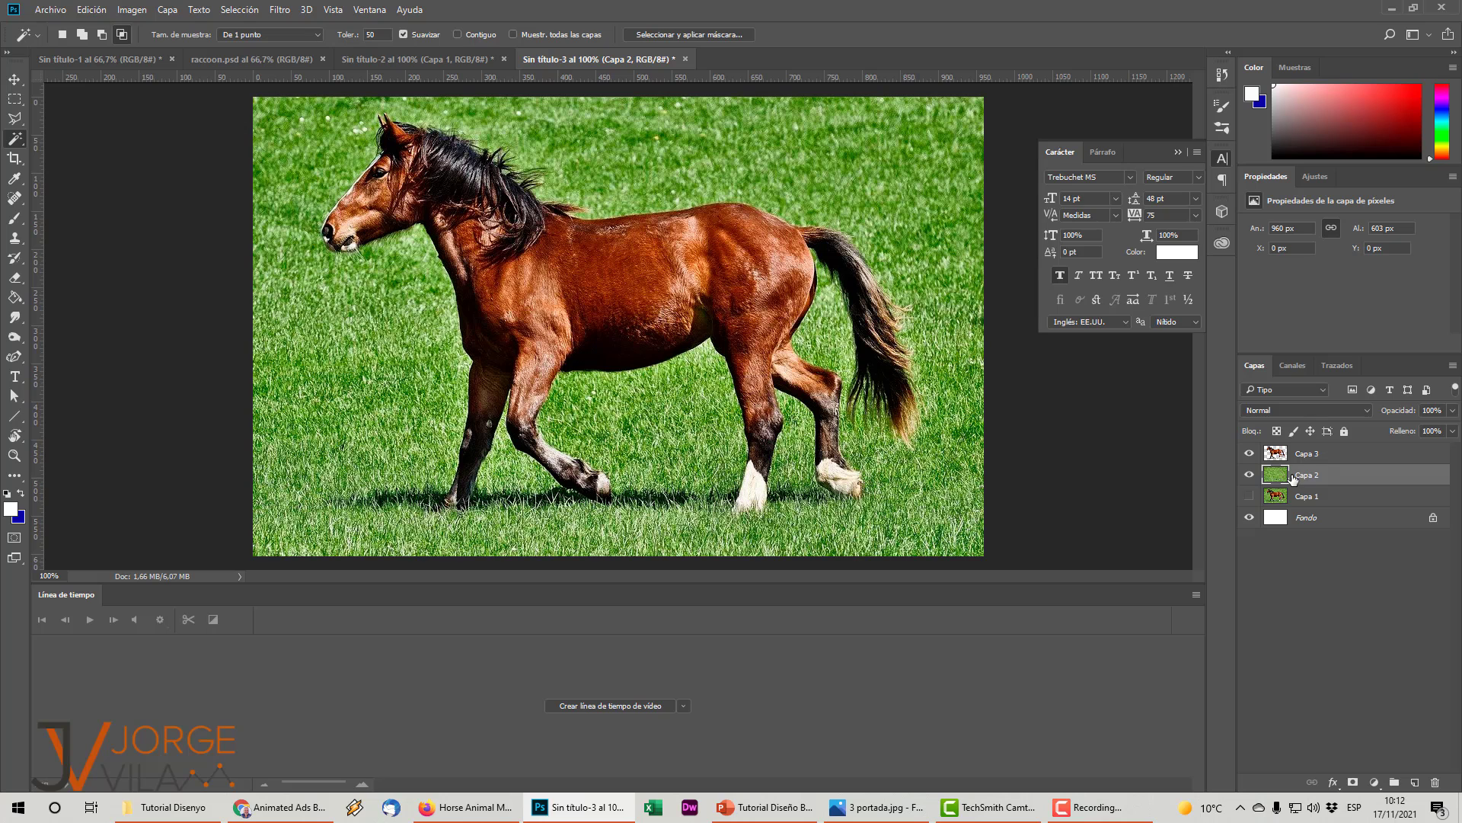
{"action": "left_click", "coordinate": [243, 12]}
{"action": "mouse_move", "coordinate": [278, 12]}
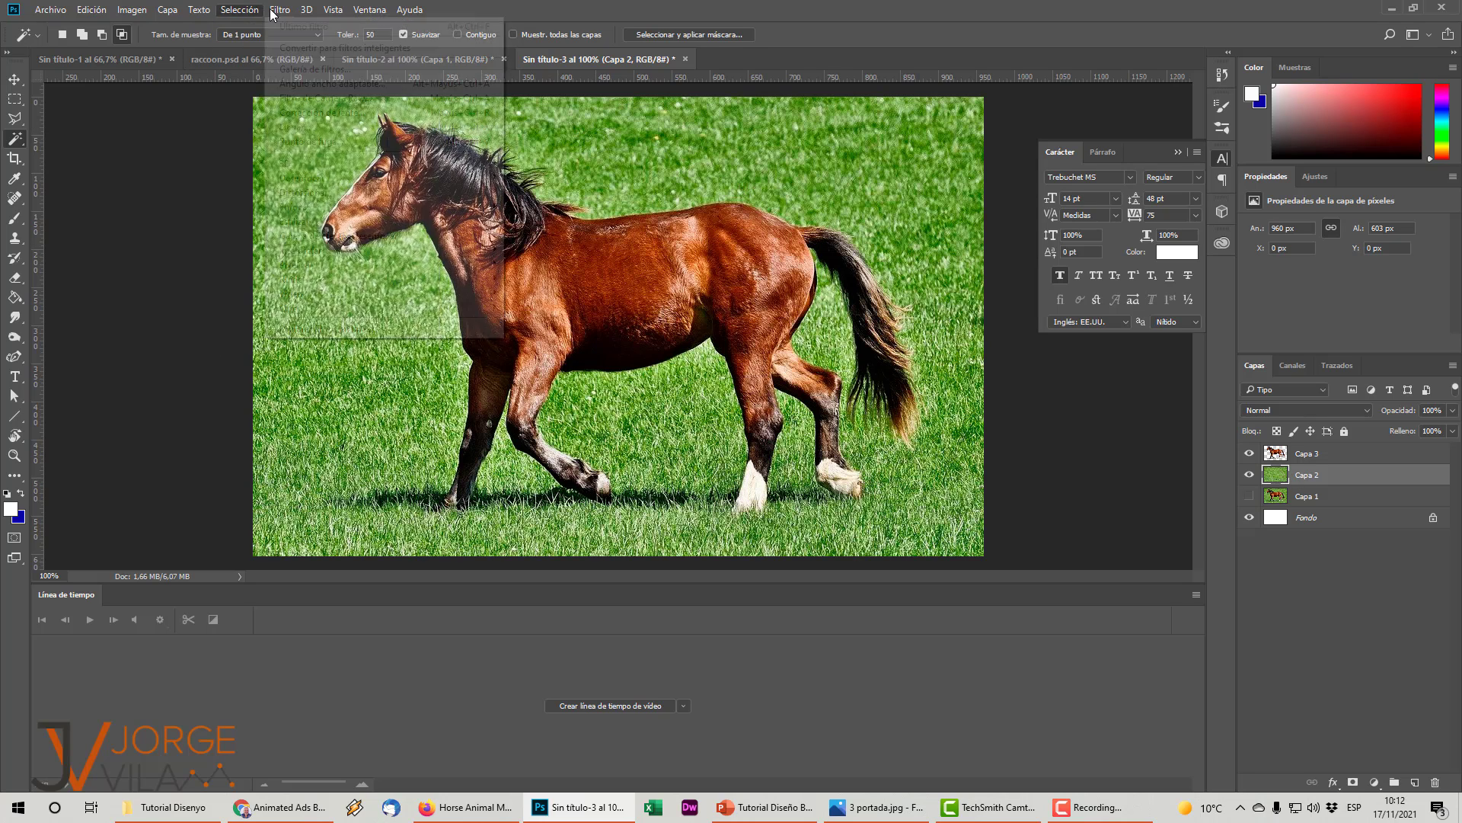
{"action": "mouse_move", "coordinate": [351, 183]}
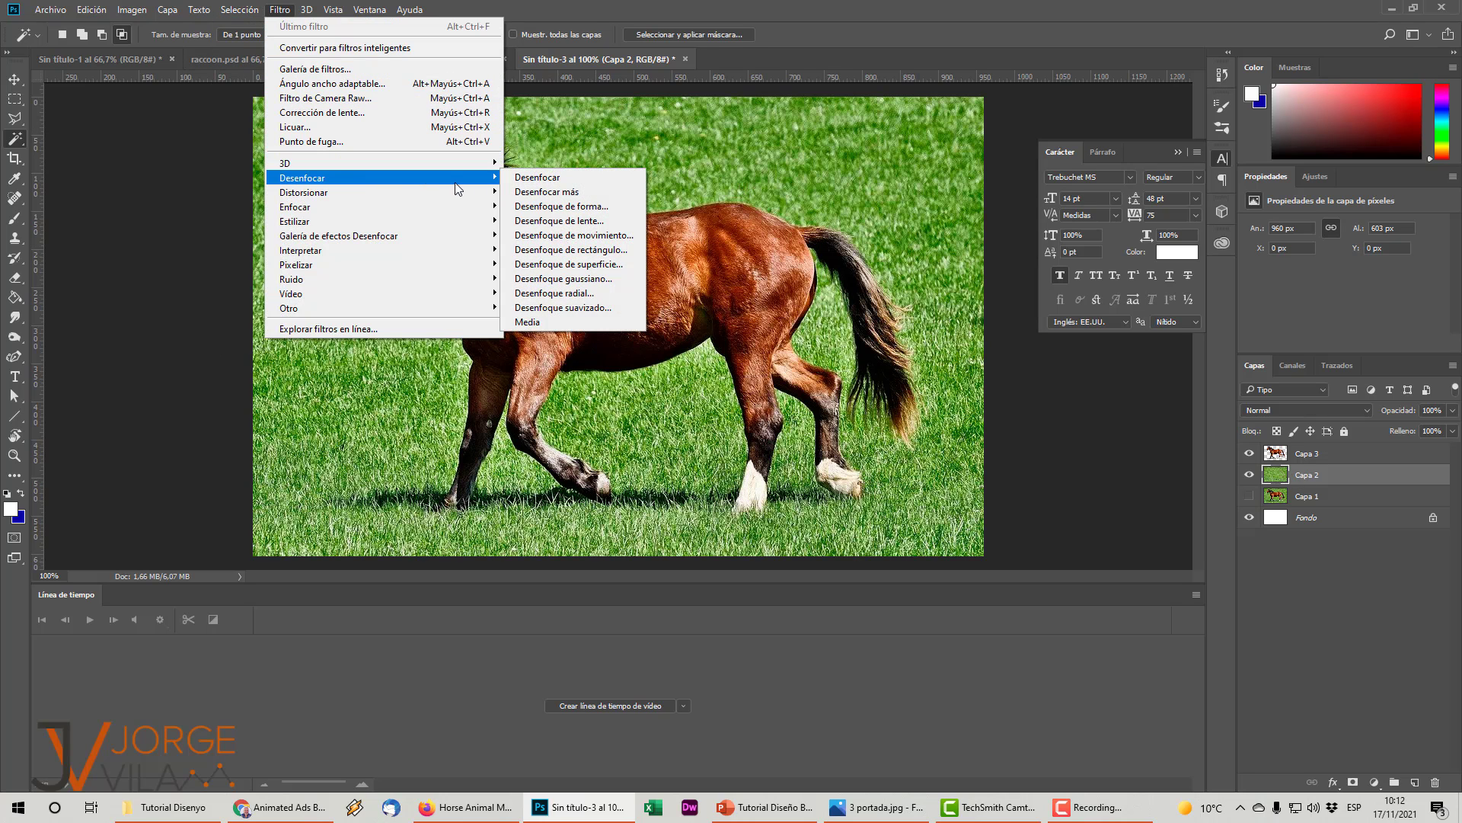
{"action": "left_click", "coordinate": [598, 242]}
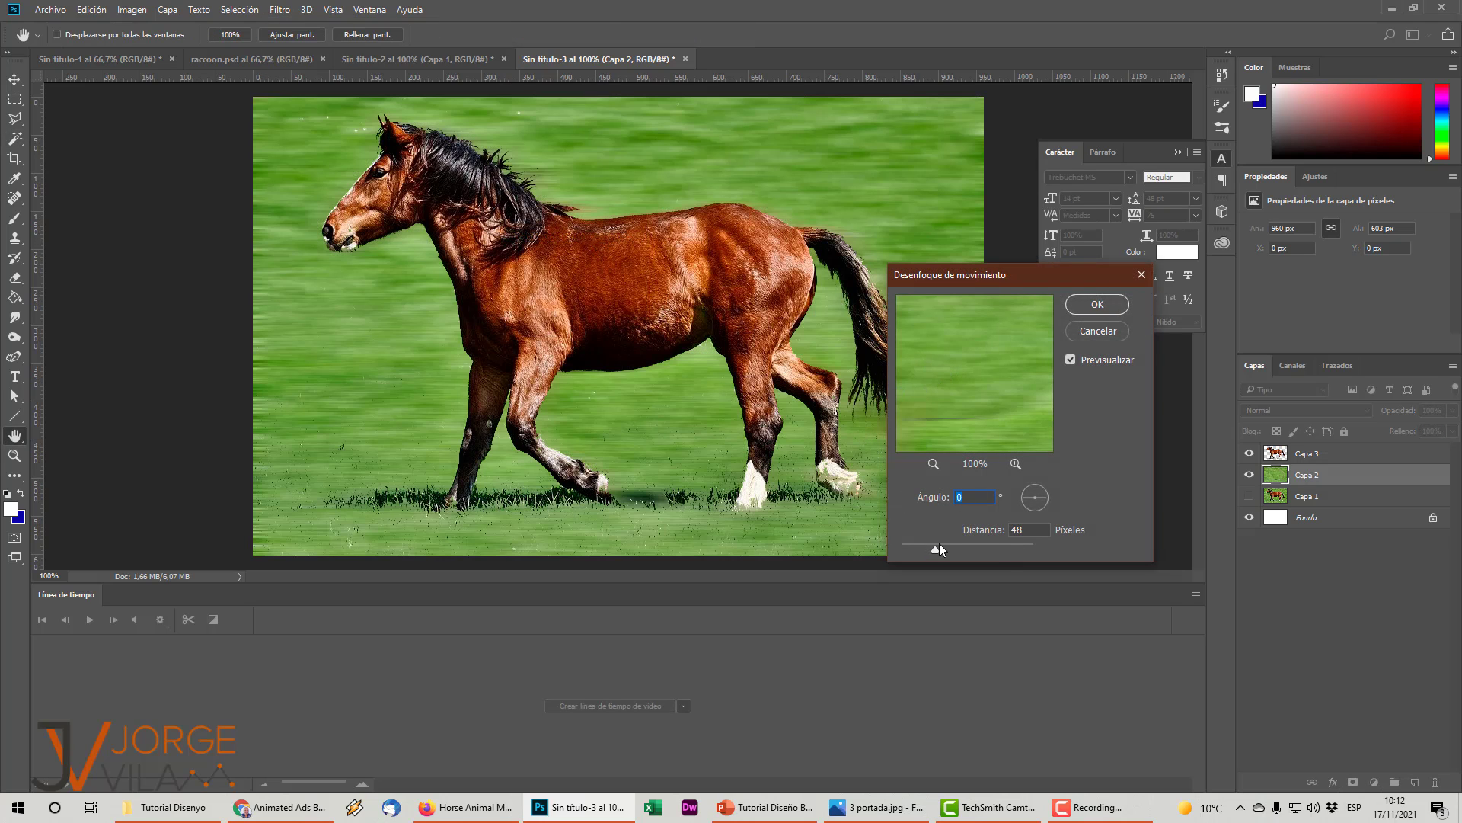
{"action": "left_click_drag", "start_coordinate": [935, 552], "coordinate": [928, 553]}
{"action": "left_click", "coordinate": [926, 548]}
{"action": "left_click_drag", "start_coordinate": [931, 549], "coordinate": [920, 549]}
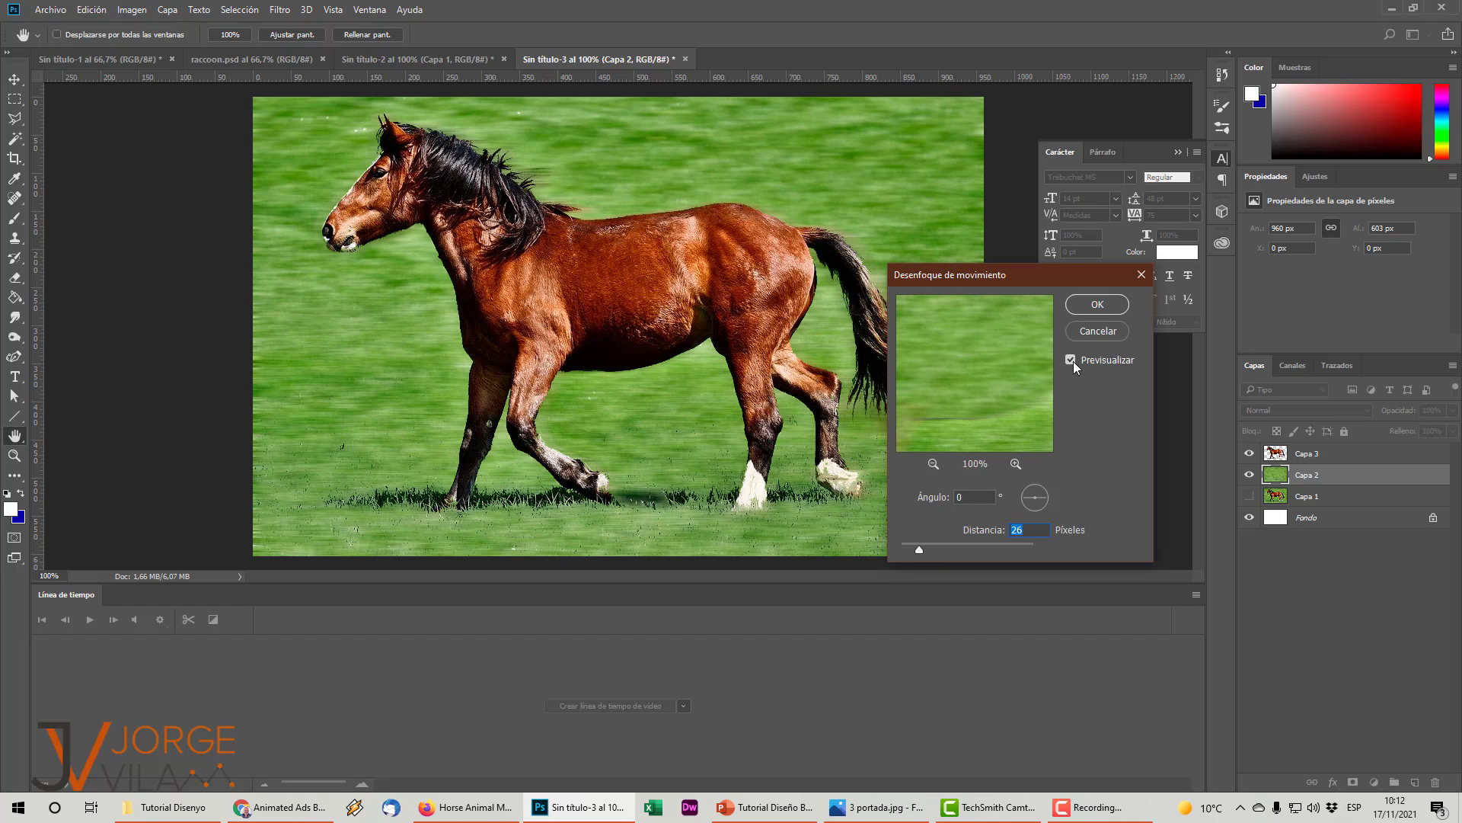
{"action": "left_click", "coordinate": [1102, 308]}
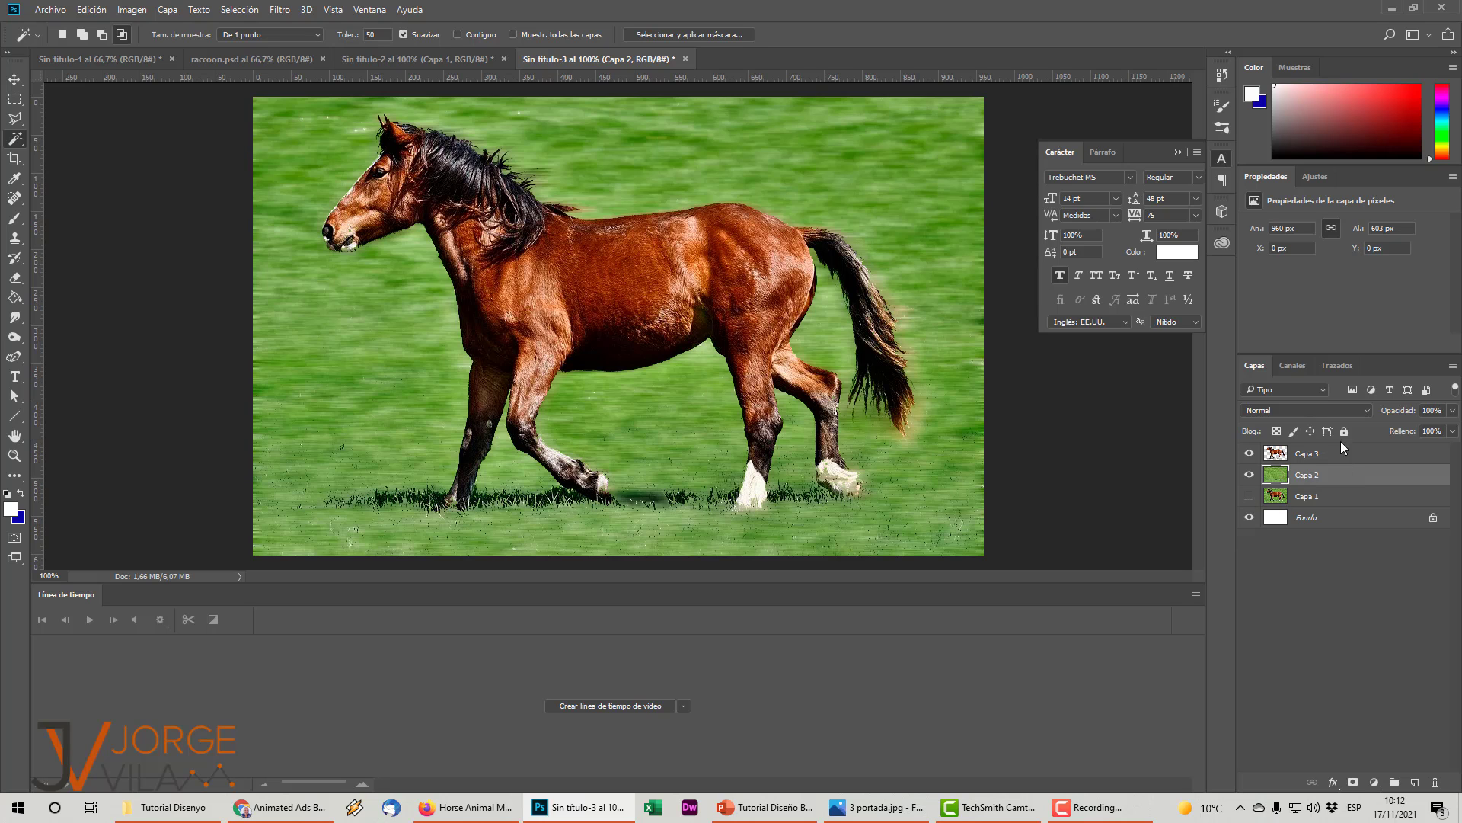
- Merge the horse cutout on Capa 3 with the blurred background on Capa 2
{"action": "left_click", "coordinate": [1308, 454], "text": "shift"}
{"action": "right_click", "coordinate": [1316, 471]}
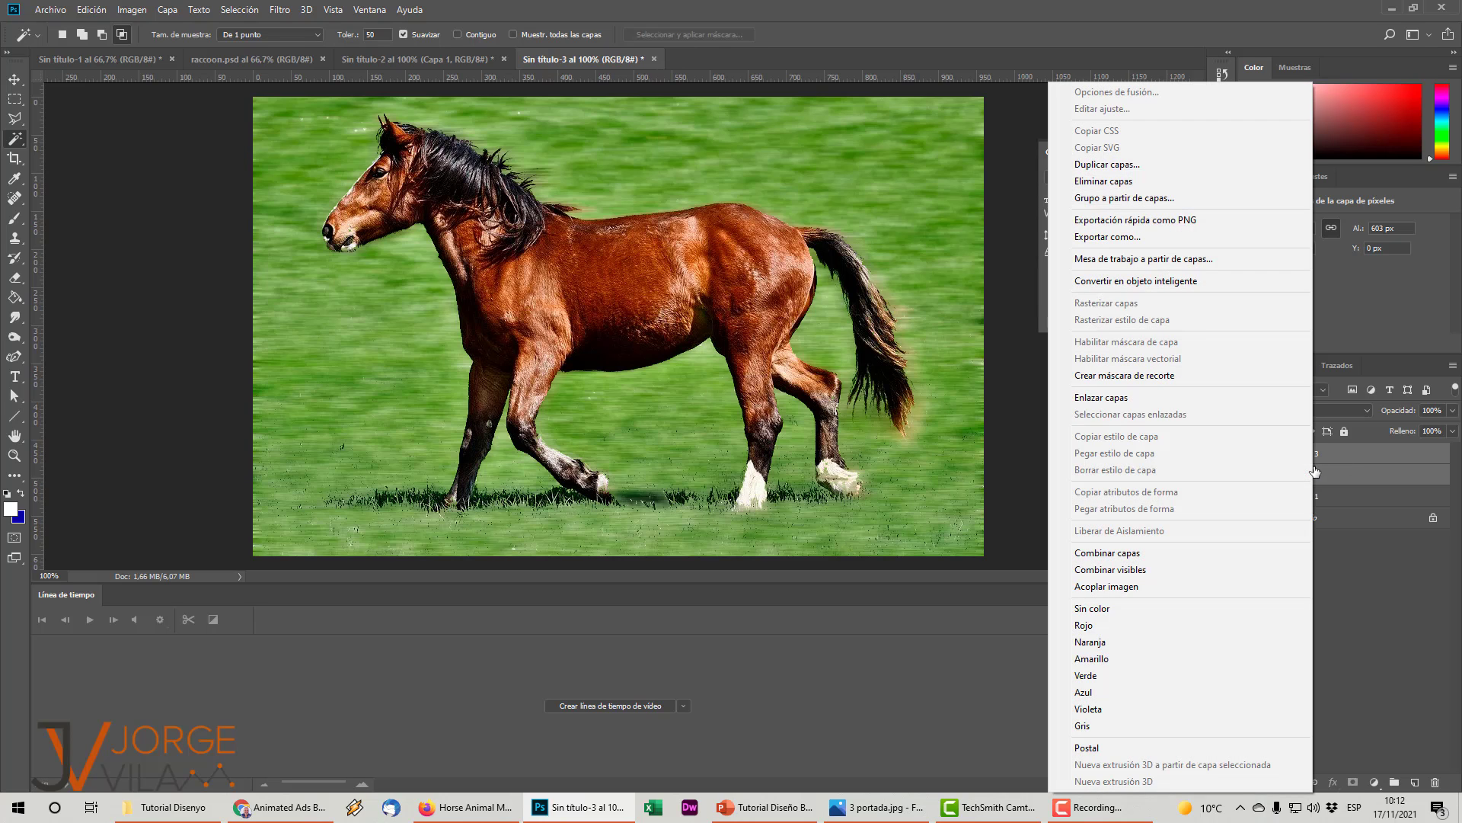
{"action": "left_click", "coordinate": [1109, 553]}
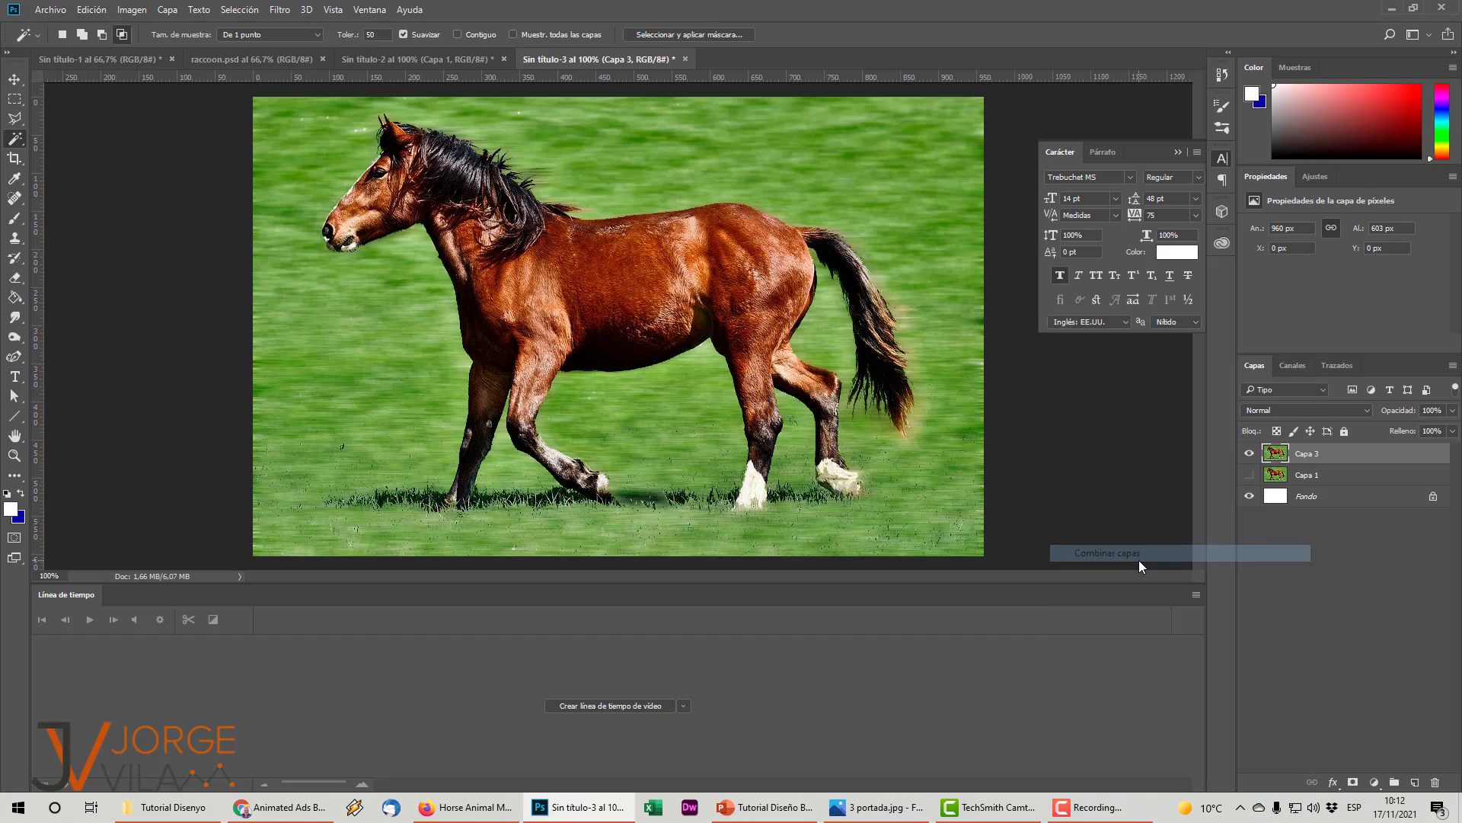
- Show Capa 1 and toggle Capa 3 on and off to compare the blurred version with the original photo
{"action": "left_click", "coordinate": [1249, 453]}
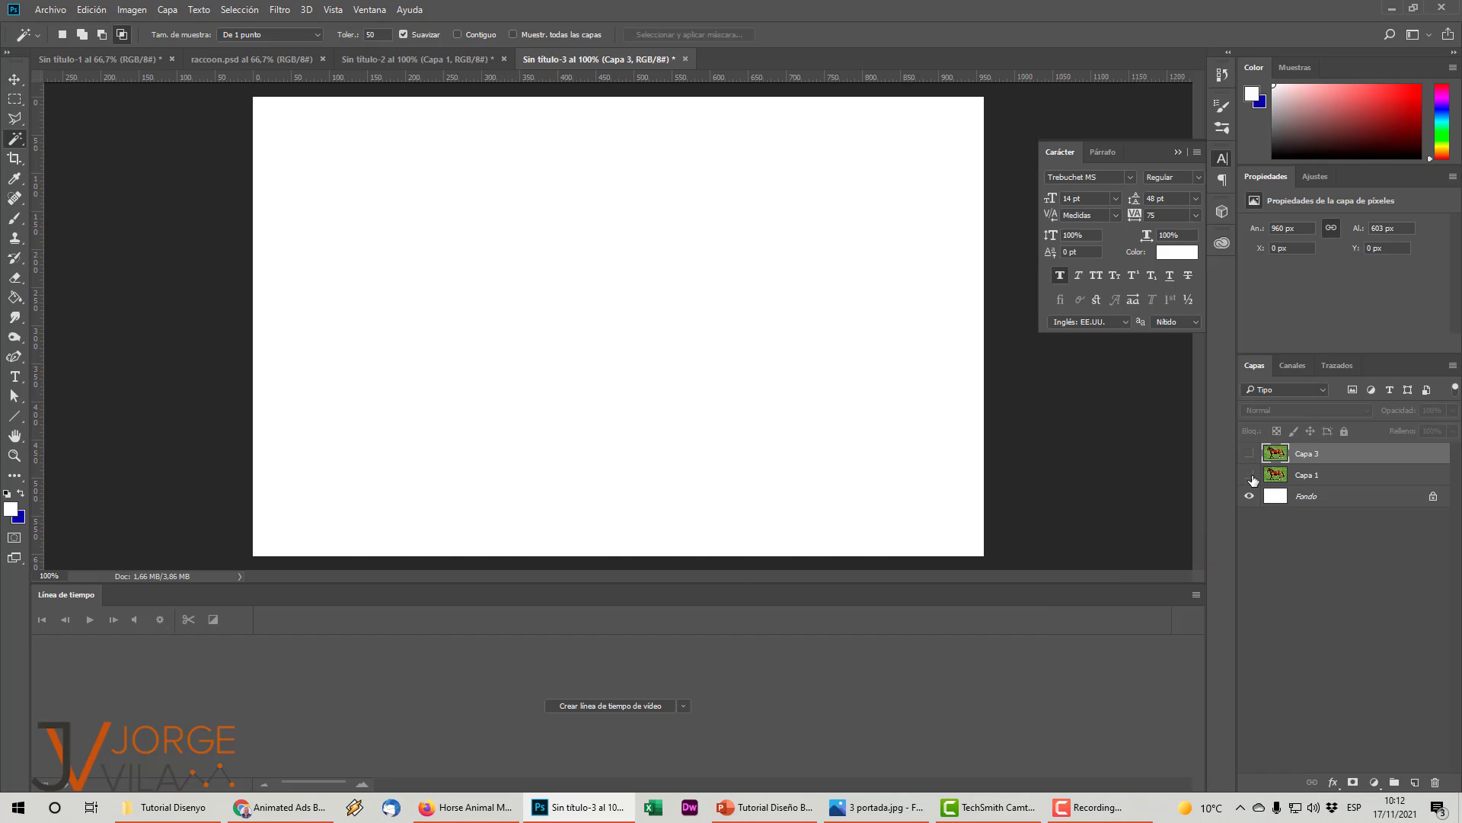
{"action": "left_click", "coordinate": [1249, 474]}
{"action": "left_click", "coordinate": [1249, 453]}
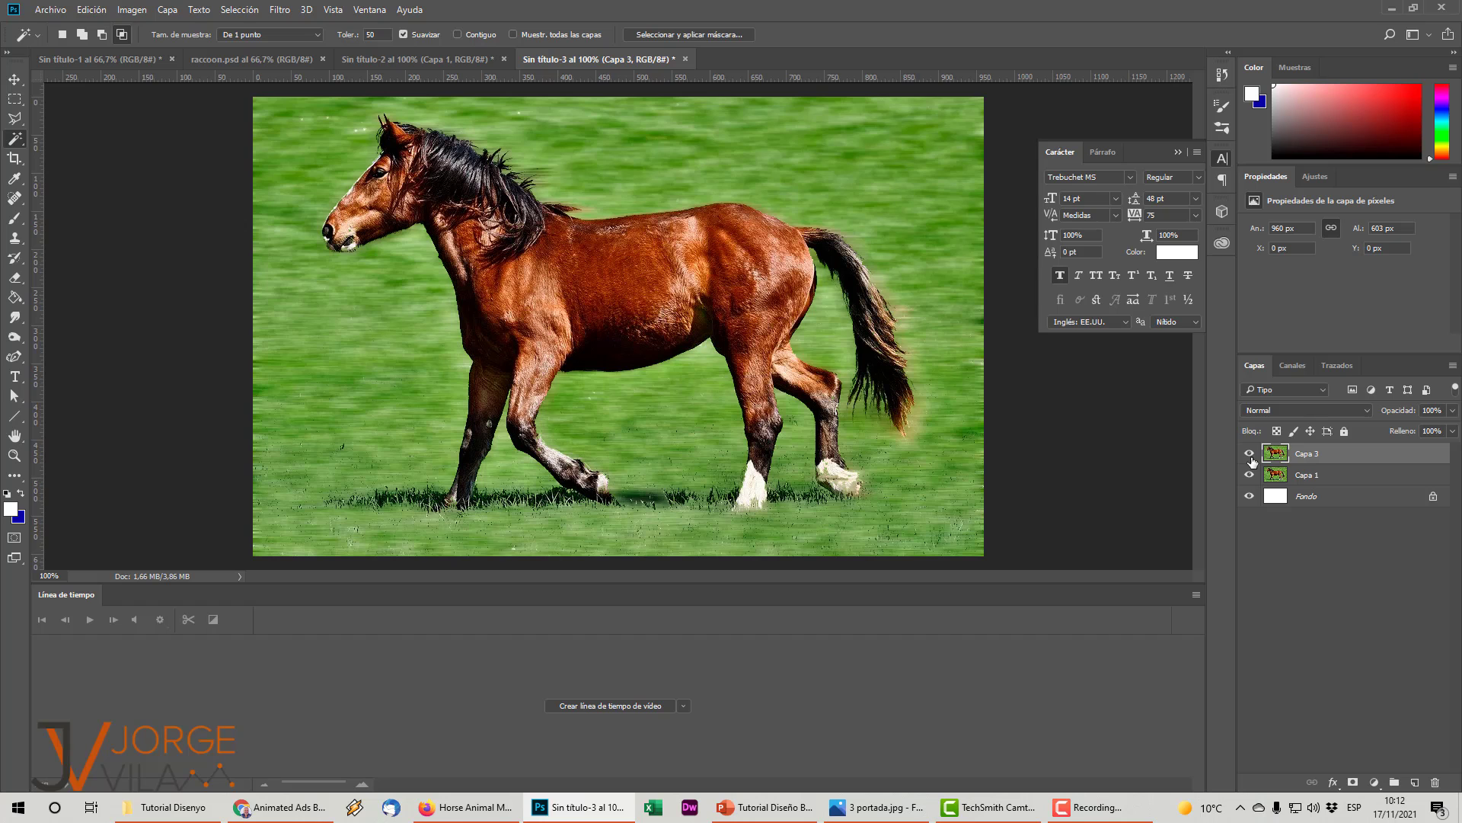
{"action": "left_click", "coordinate": [1250, 455]}
{"action": "left_click", "coordinate": [1250, 455]}
{"action": "left_click", "coordinate": [1250, 457]}
{"action": "left_click", "coordinate": [1250, 457]}
- Add the white text THE BEST HORSE on the grass above the horse's back
{"action": "left_click", "coordinate": [14, 376]}
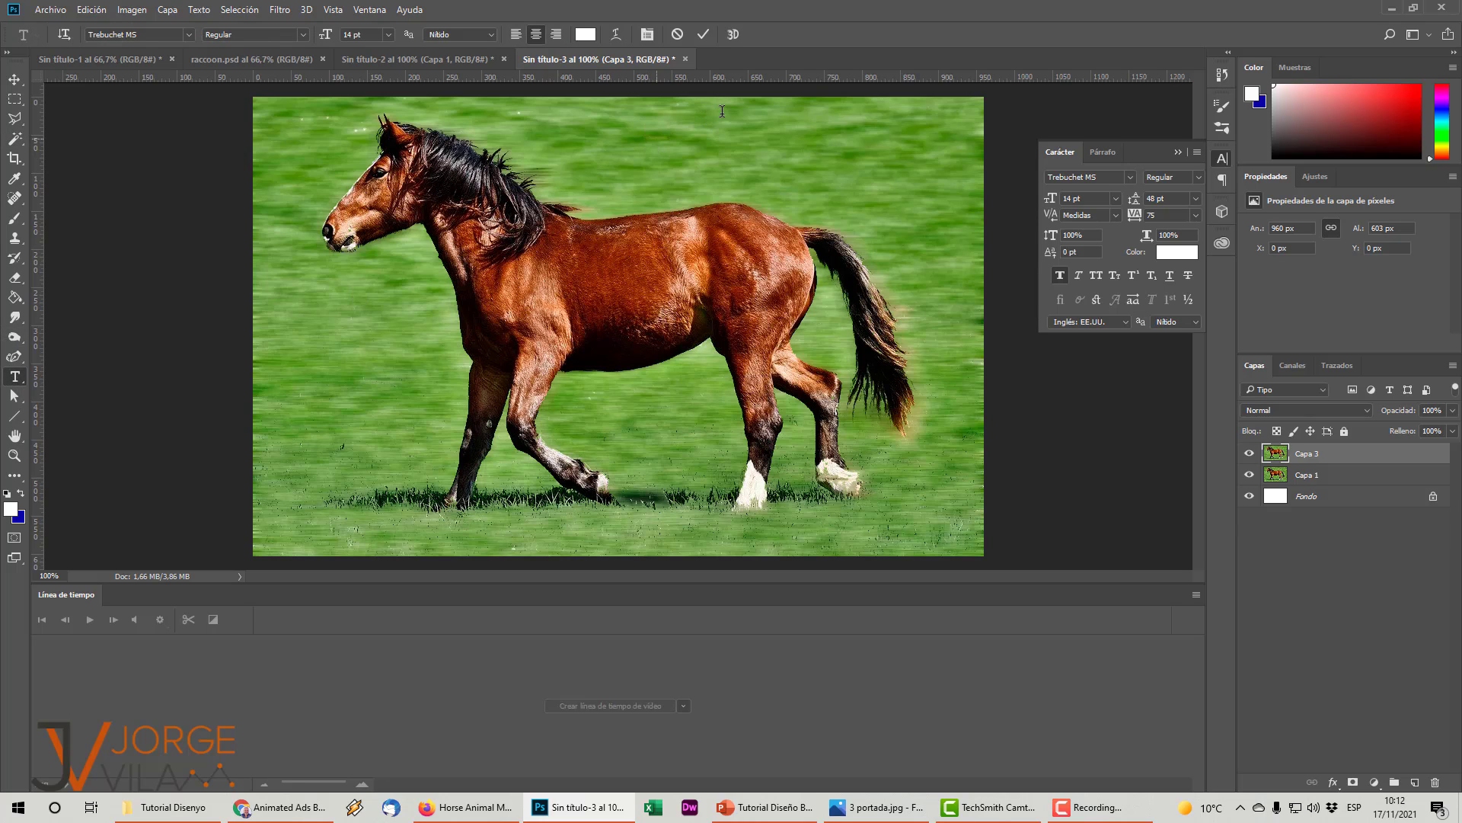
{"action": "left_click", "coordinate": [656, 136]}
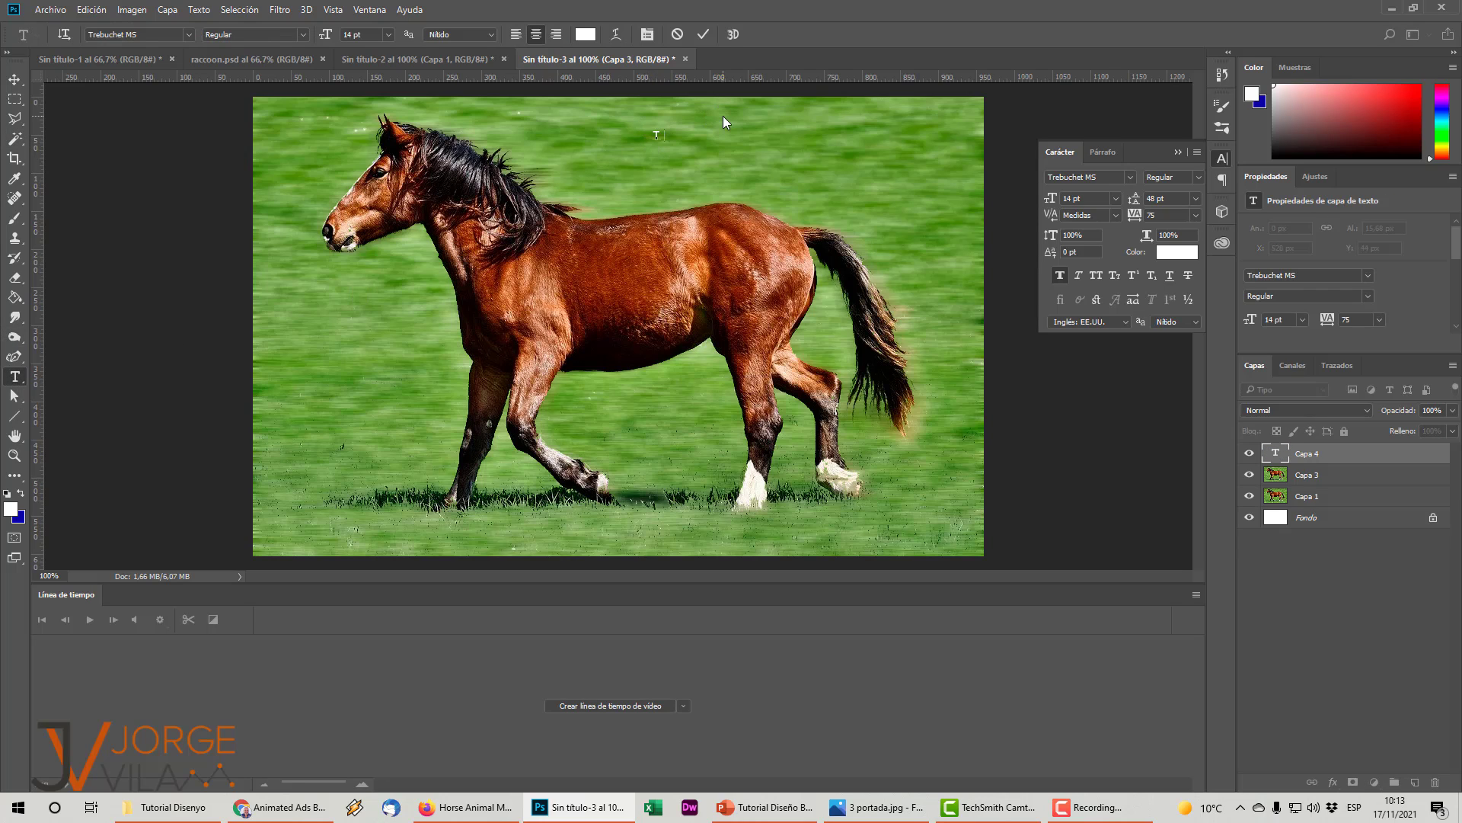
{"action": "type", "text": "THE BEST HORSE"}
{"action": "key", "text": "ctrl+a"}
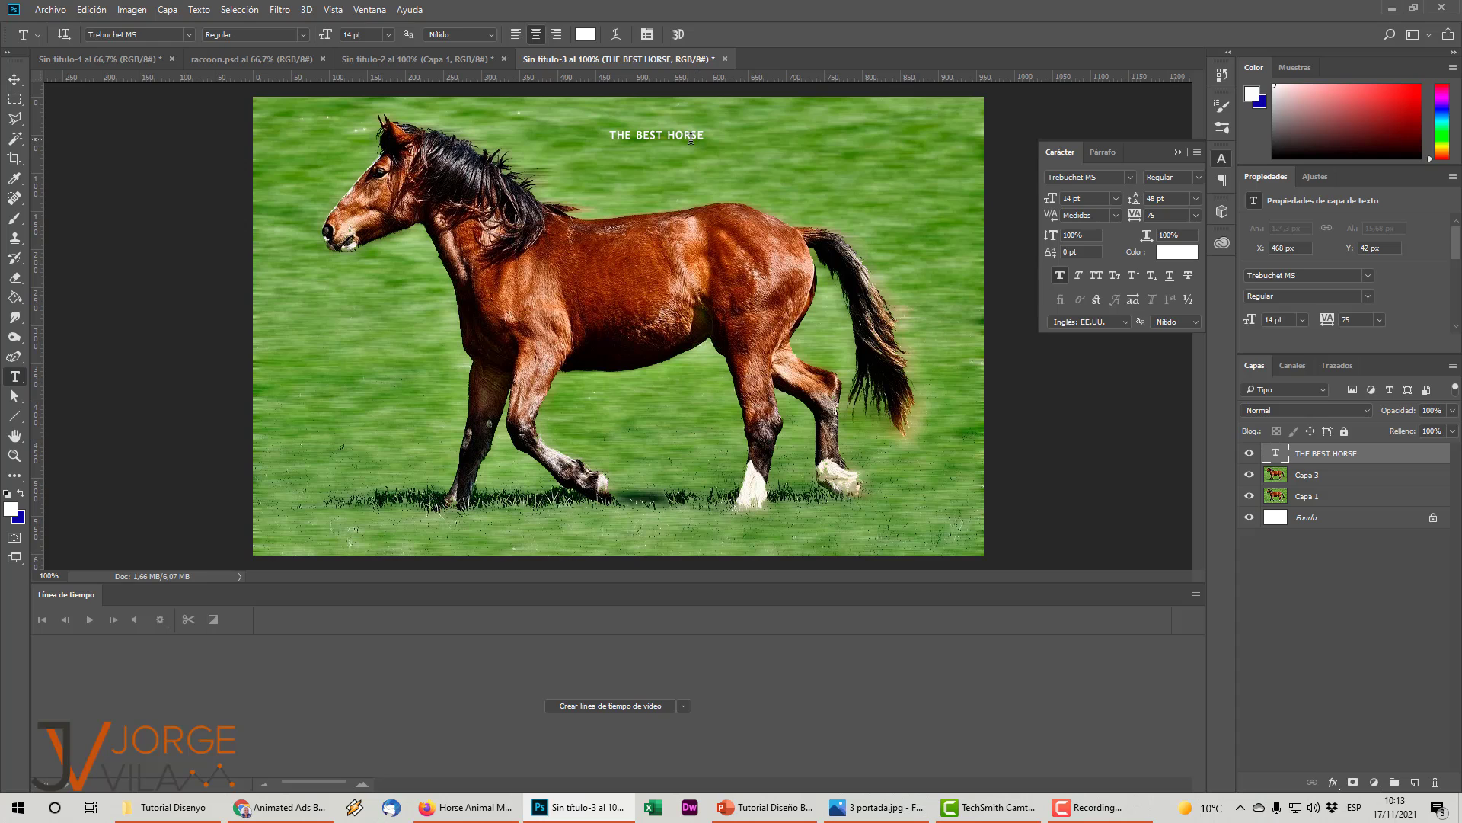
- Scale the THE BEST HORSE title up to about 49.6 pt and place it in the image's upper-right area
{"action": "key", "text": "ctrl+t"}
{"action": "left_click_drag", "start_coordinate": [705, 143], "coordinate": [949, 233]}
{"action": "left_click_drag", "start_coordinate": [904, 160], "coordinate": [911, 142]}
{"action": "key", "text": "Return"}
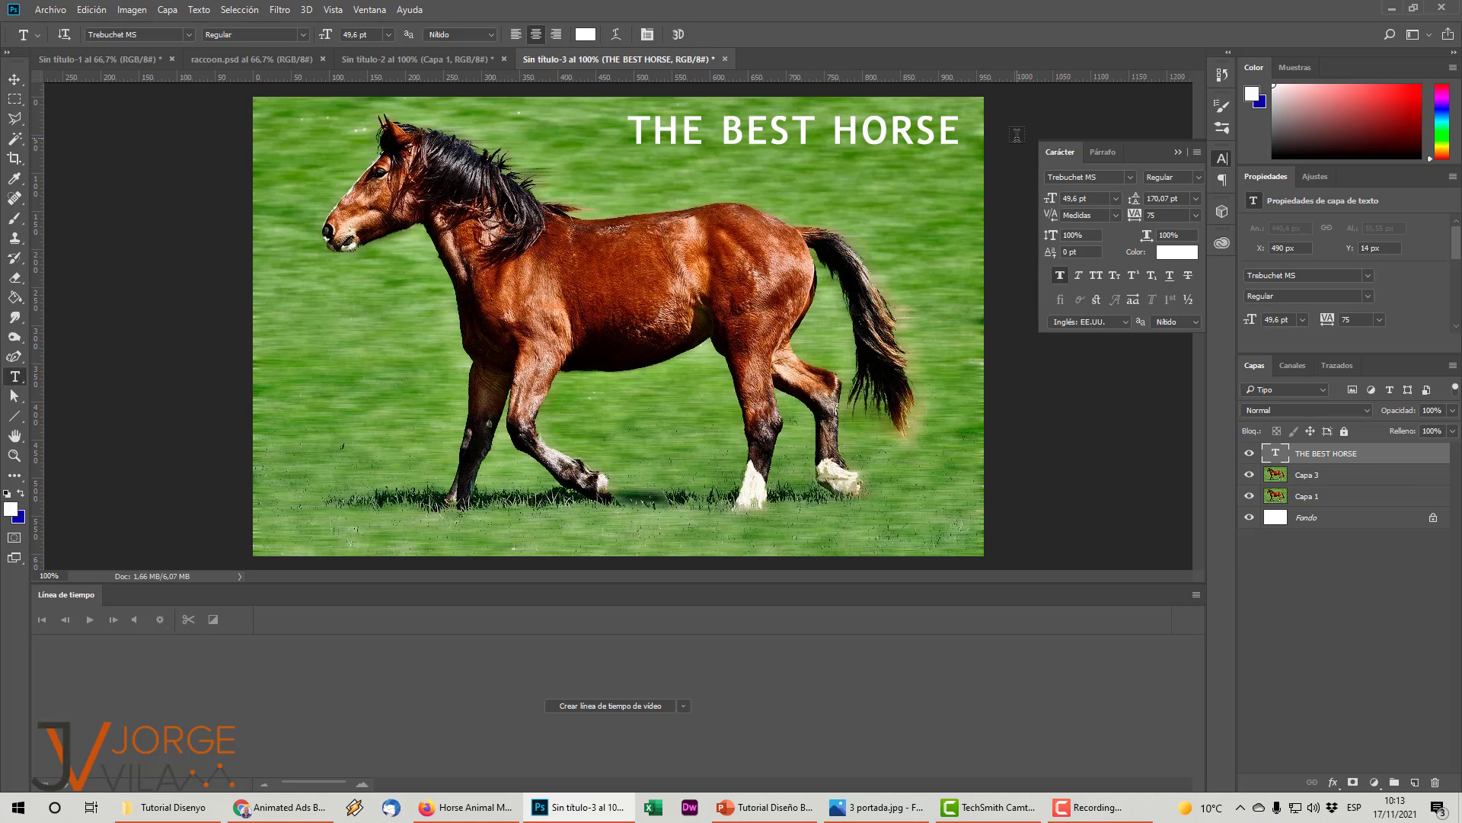
{"action": "left_click", "coordinate": [1017, 136]}
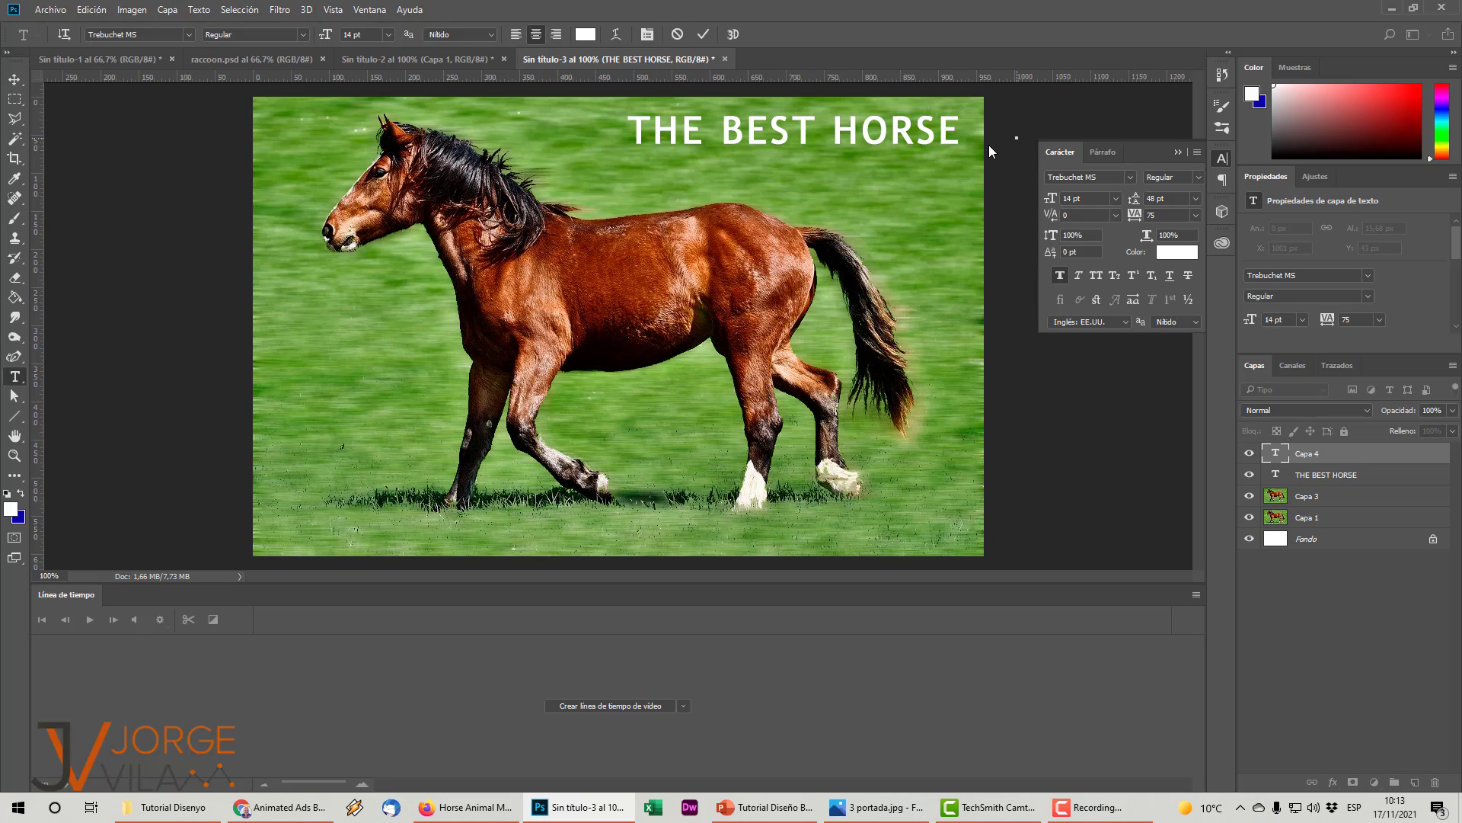
{"action": "left_click", "coordinate": [753, 131]}
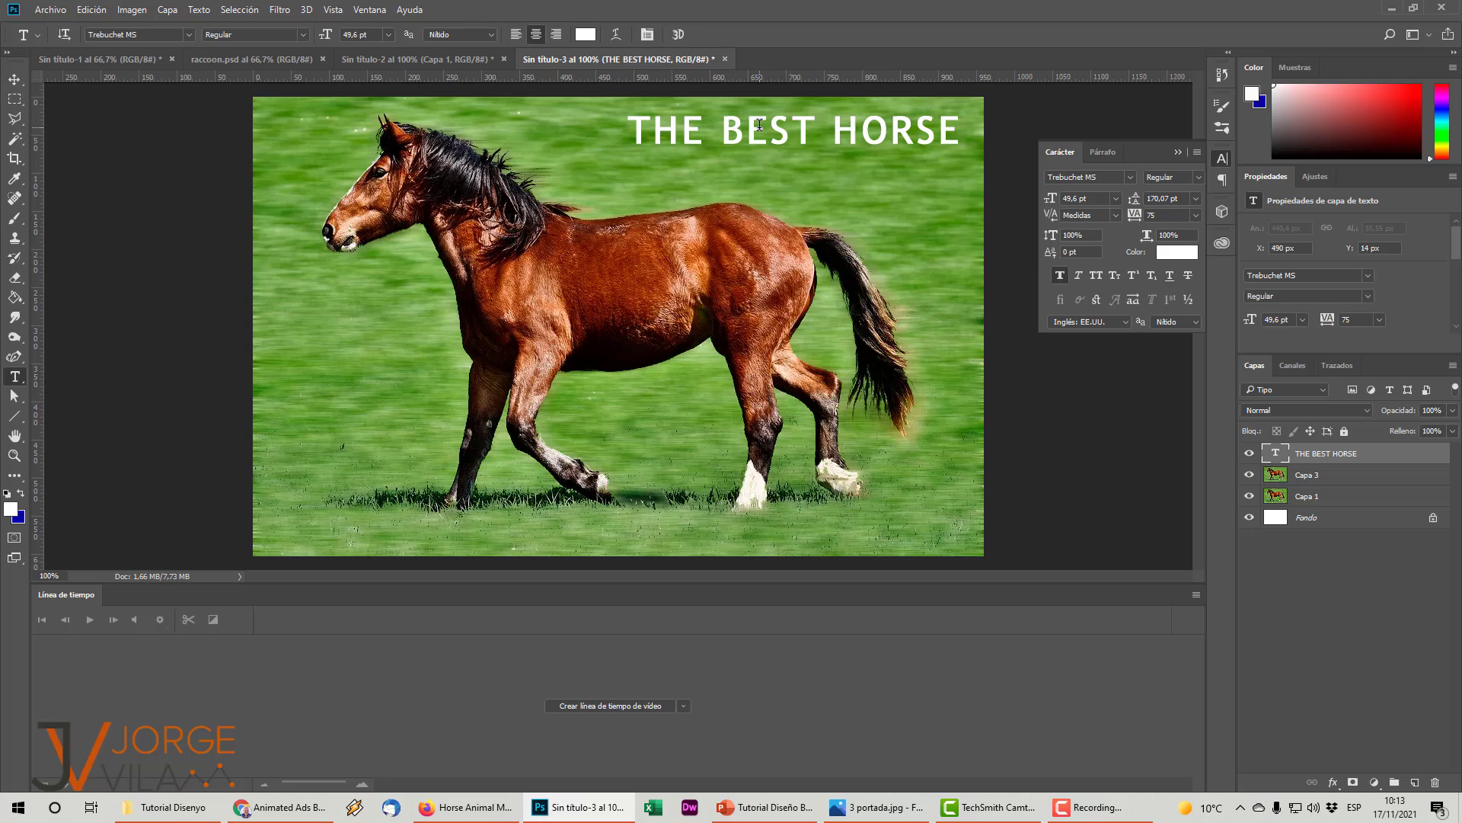
- Set the title's tracking to 5 and move the title closer to the image's right edge, at about X 538 px, Y 17 px
{"action": "triple_click", "coordinate": [756, 127]}
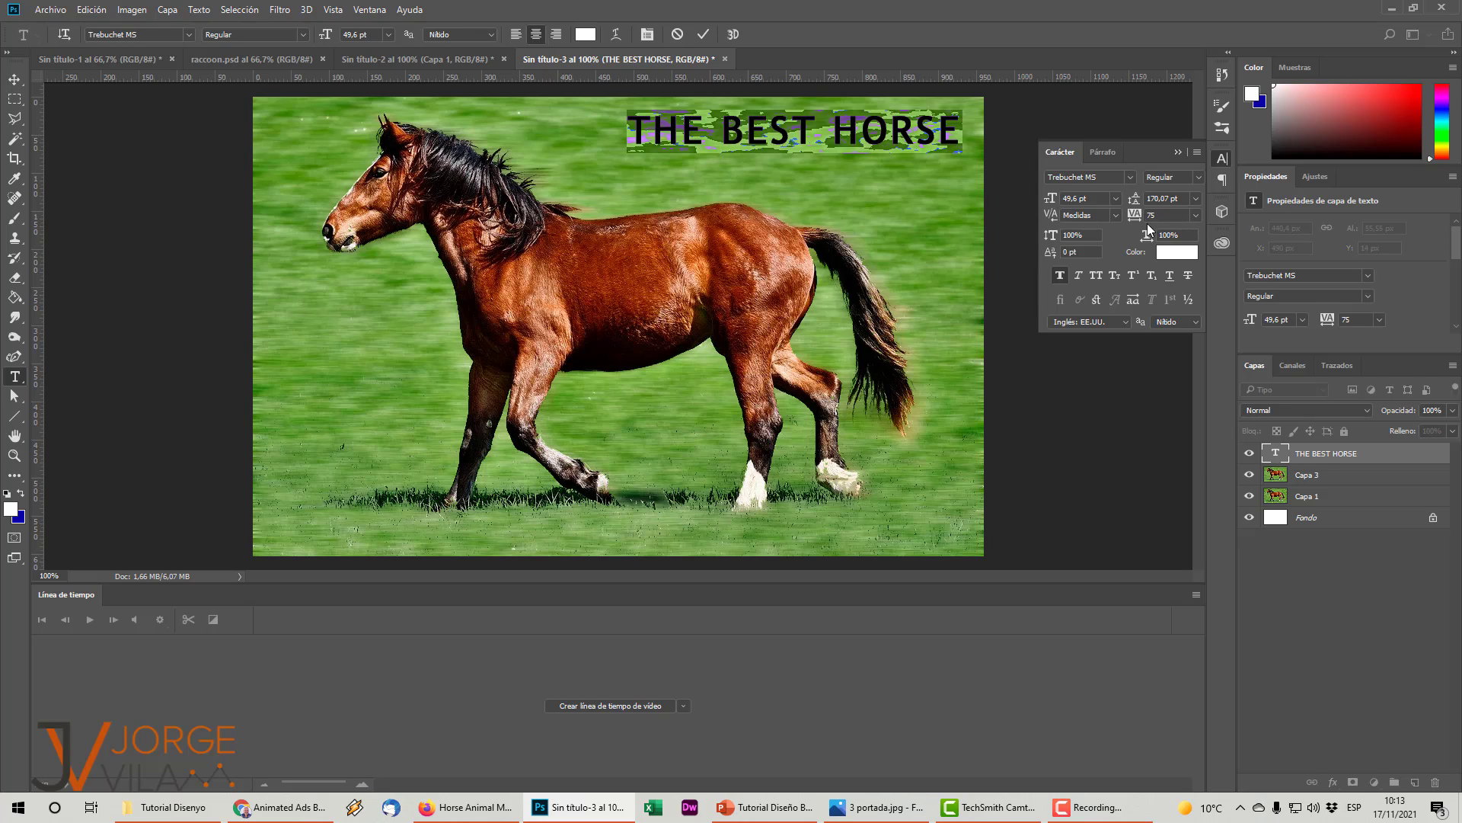
{"action": "left_click", "coordinate": [1195, 217]}
{"action": "left_click", "coordinate": [1193, 402]}
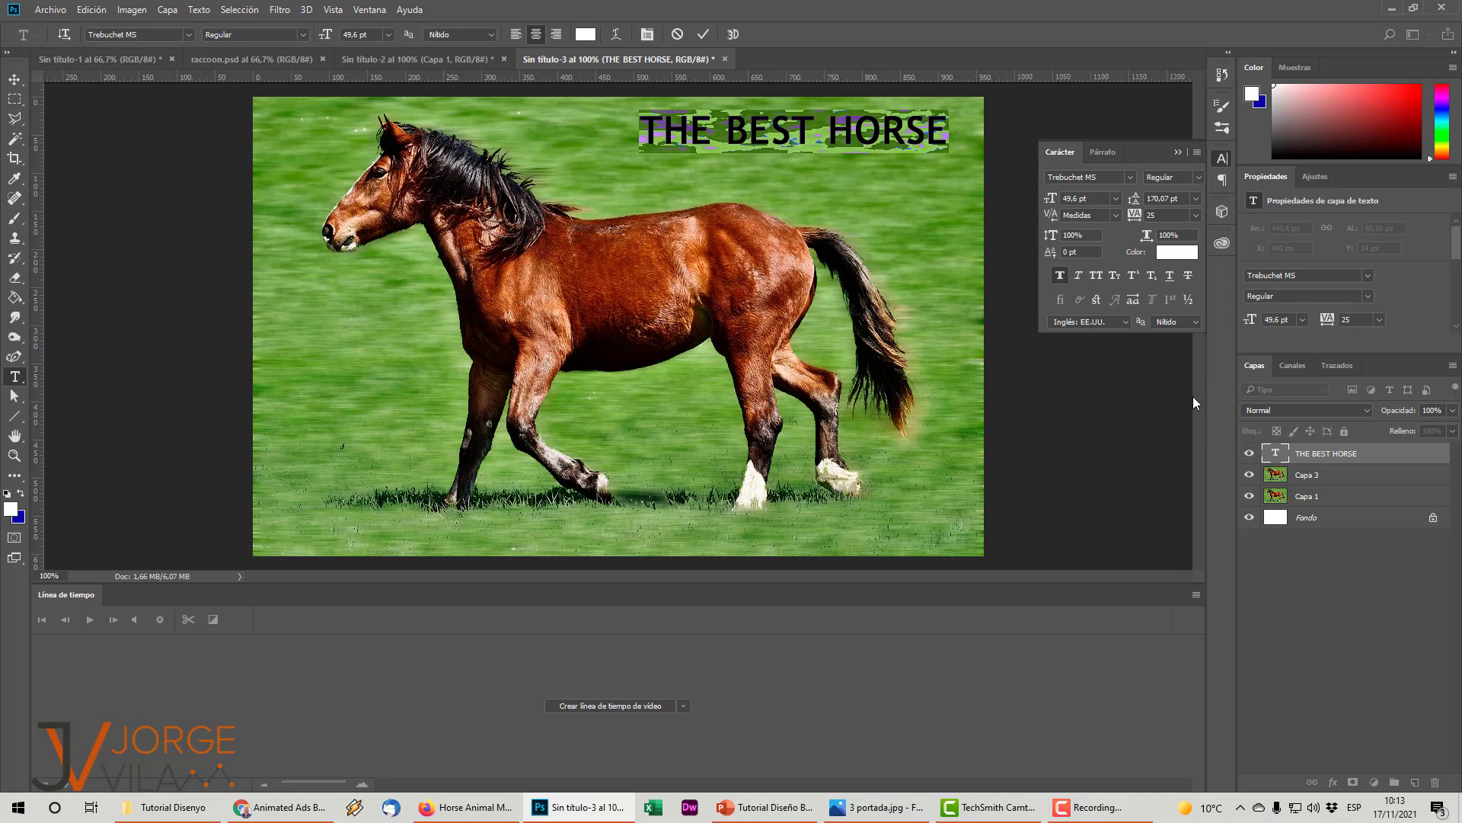
{"action": "left_click", "coordinate": [1195, 217]}
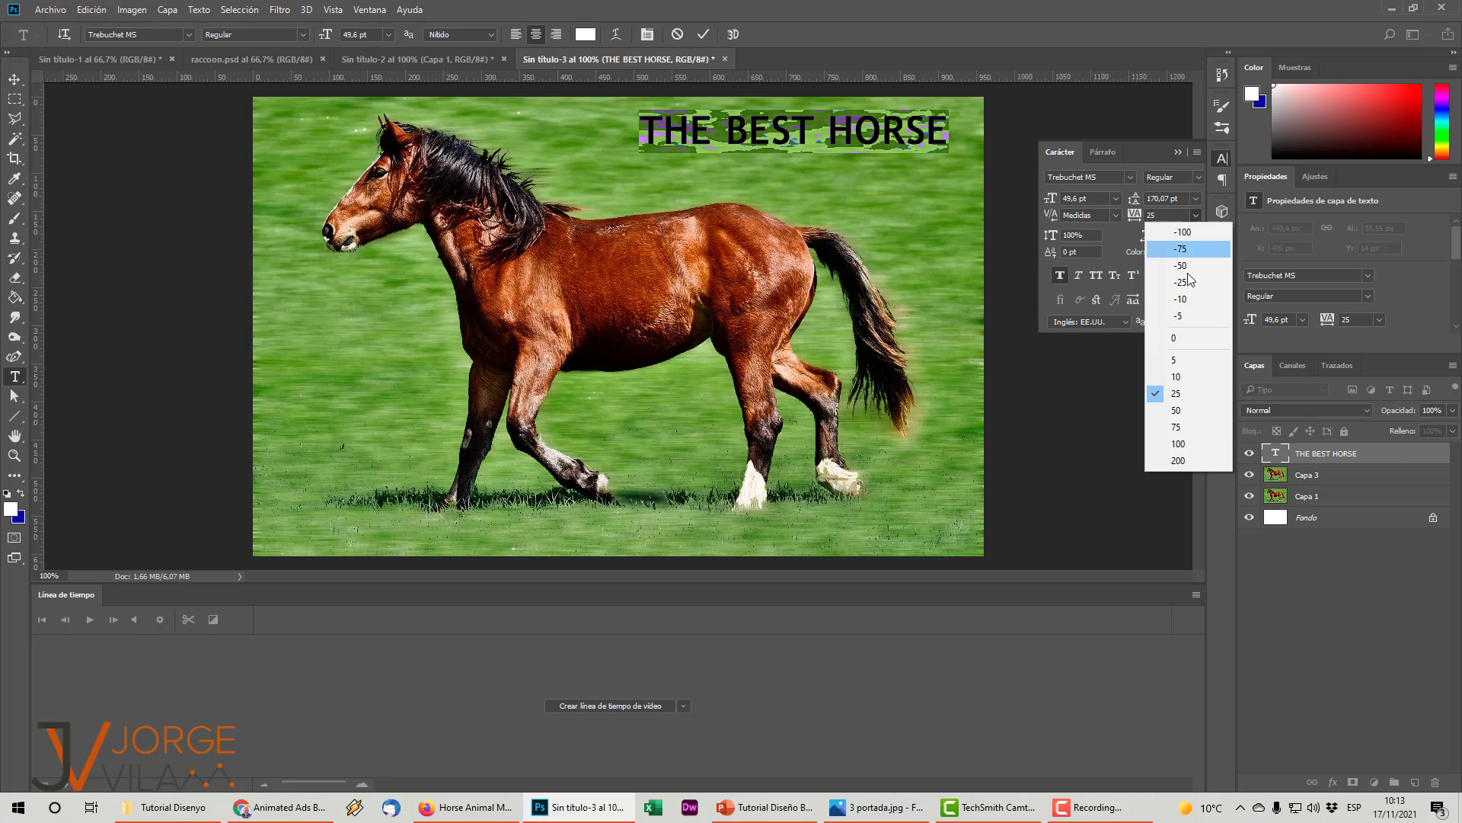
{"action": "left_click", "coordinate": [1187, 368]}
{"action": "left_click", "coordinate": [1007, 166]}
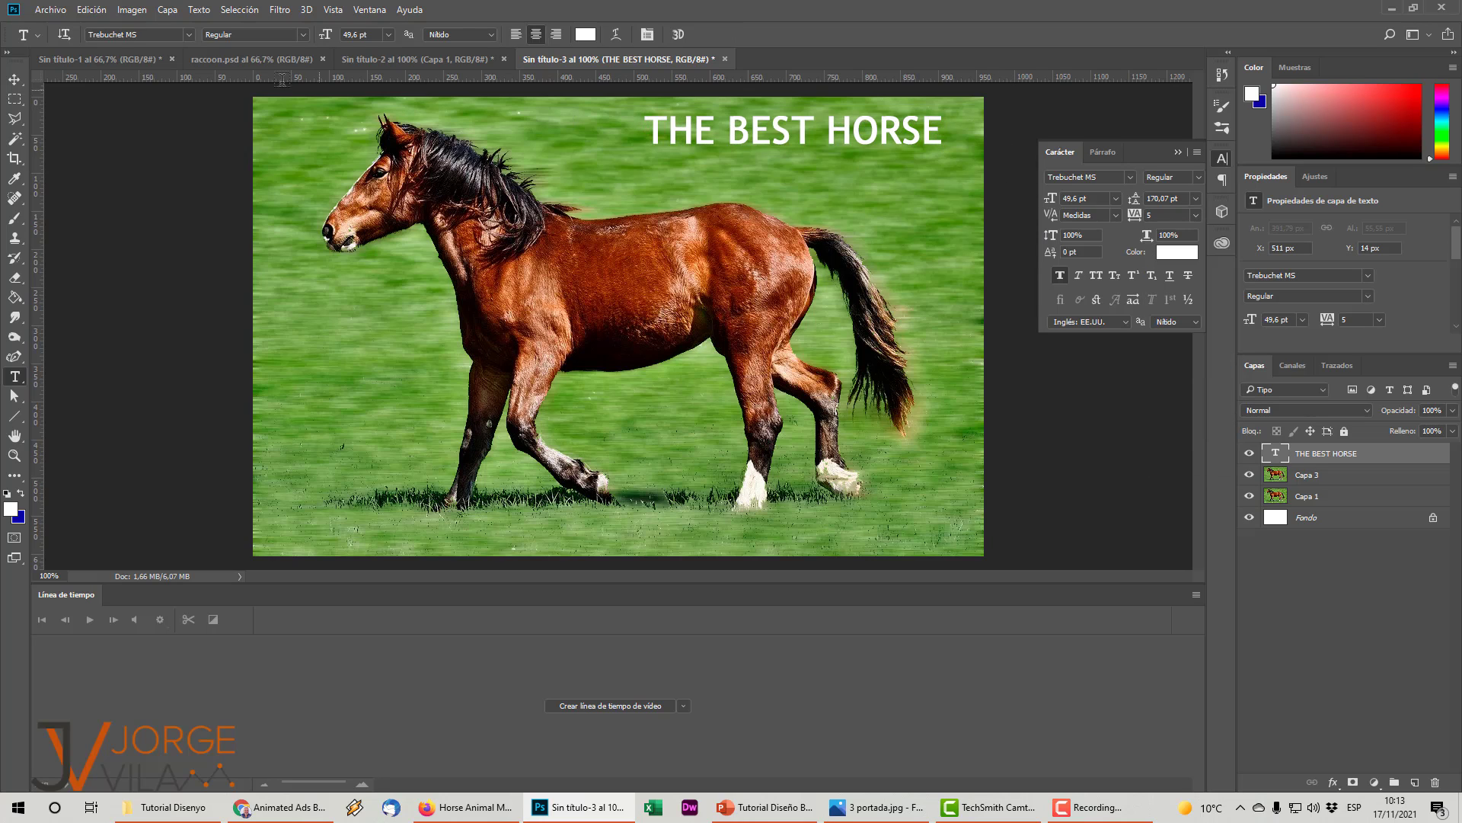
{"action": "left_click", "coordinate": [14, 79]}
{"action": "left_click_drag", "start_coordinate": [706, 134], "coordinate": [726, 138]}
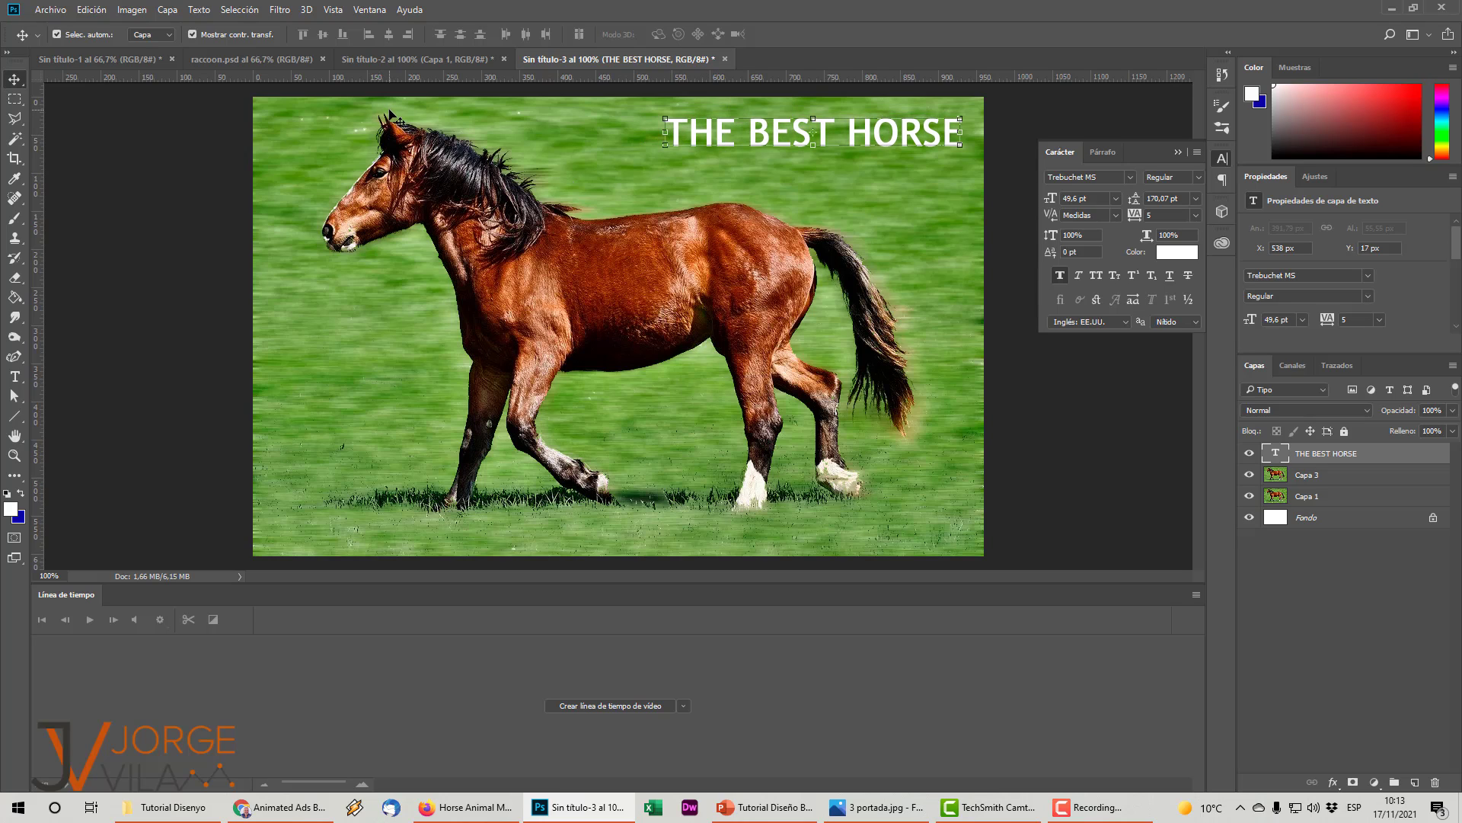
- Brush white arrows on Capa 3 marking the gaps between the horse and each of the four image edges
{"action": "left_click", "coordinate": [14, 218]}
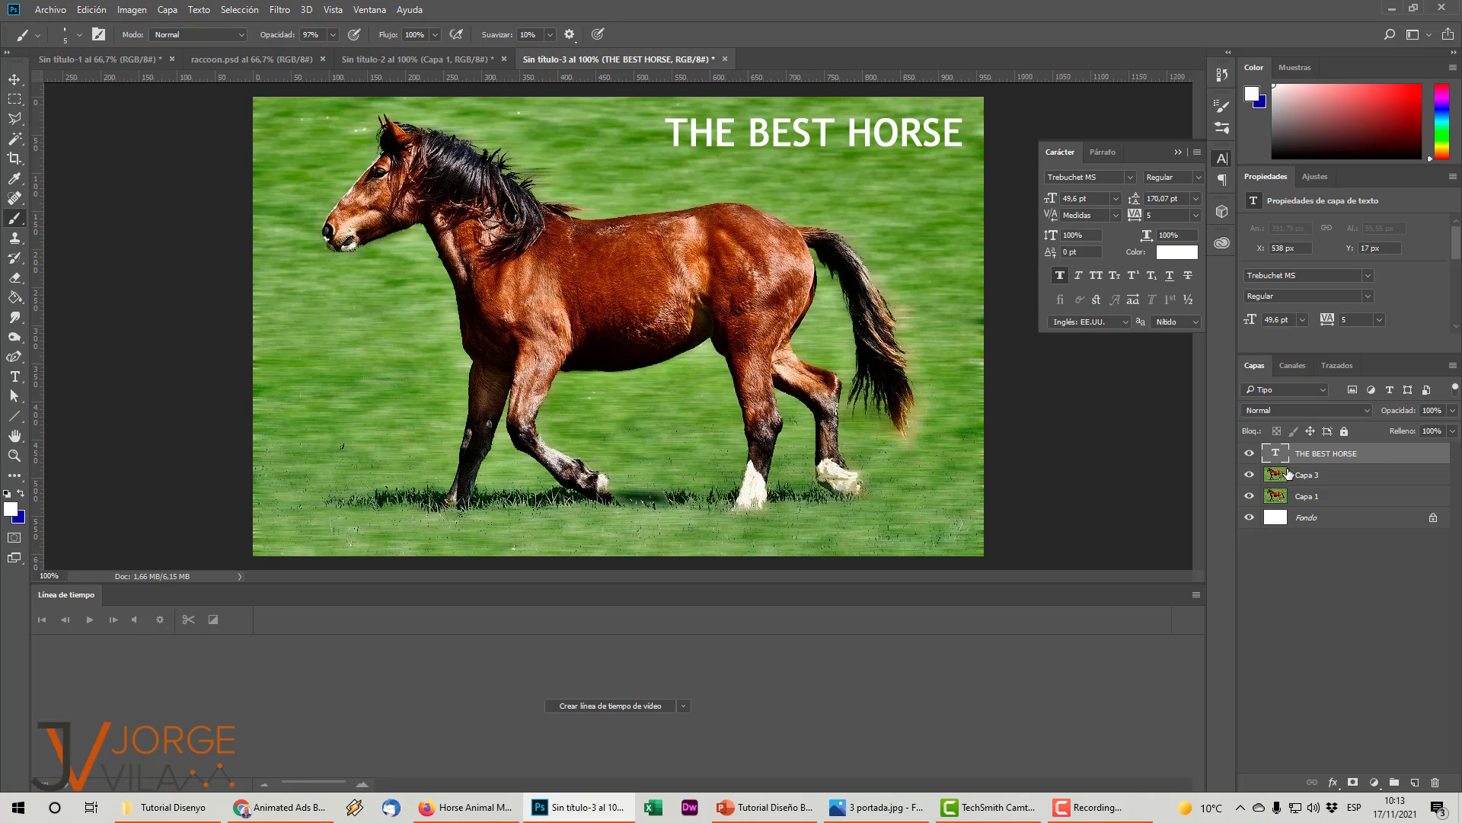
{"action": "left_click", "coordinate": [1309, 482]}
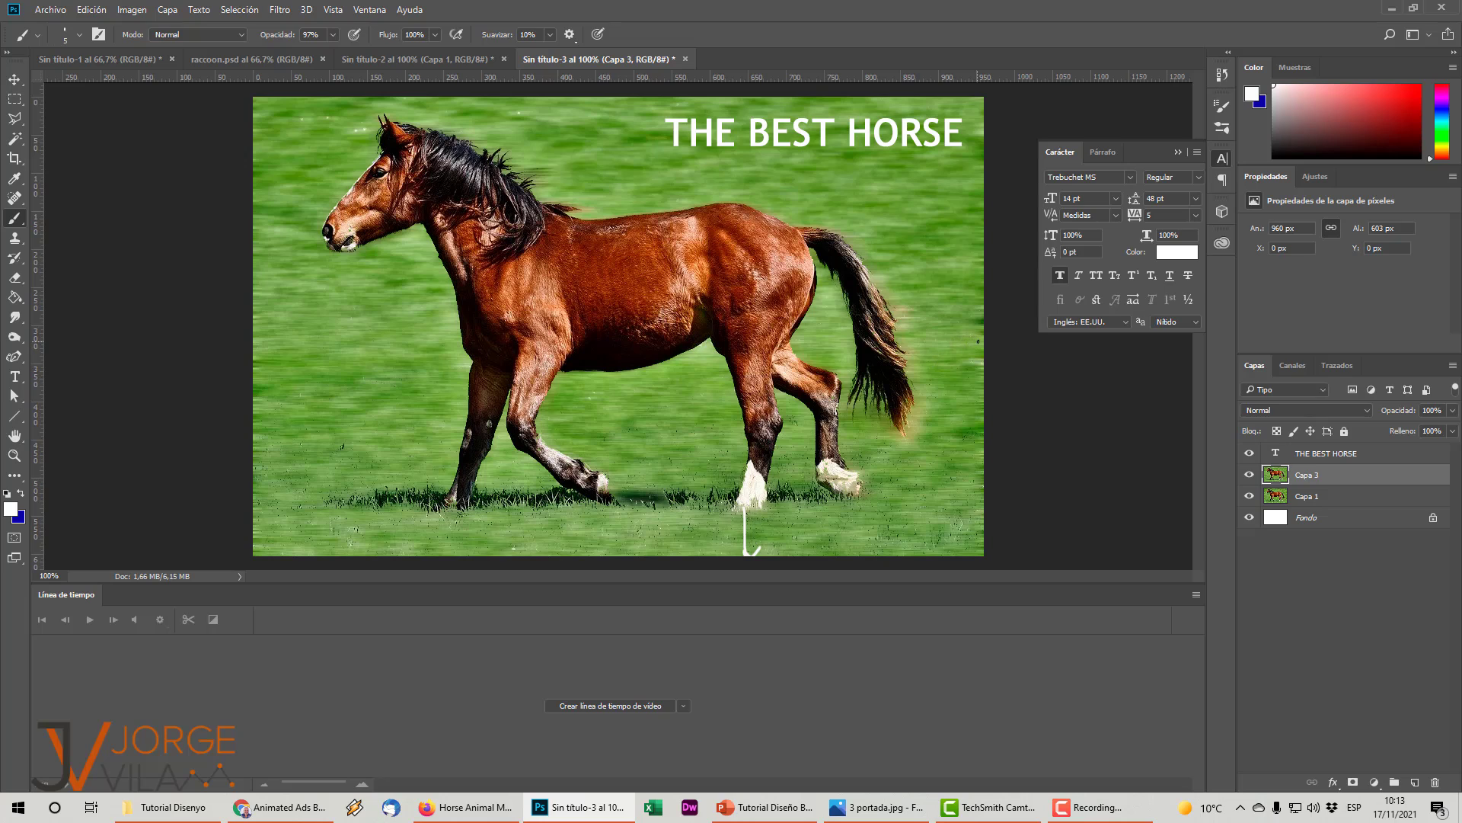
{"action": "left_click_drag", "start_coordinate": [978, 341], "coordinate": [916, 349]}
{"action": "mouse_move", "coordinate": [253, 250]}
{"action": "left_mouse_down"}
{"action": "mouse_move", "coordinate": [338, 251]}
{"action": "mouse_move", "coordinate": [314, 238]}
{"action": "mouse_move", "coordinate": [339, 262]}
{"action": "left_mouse_up"}
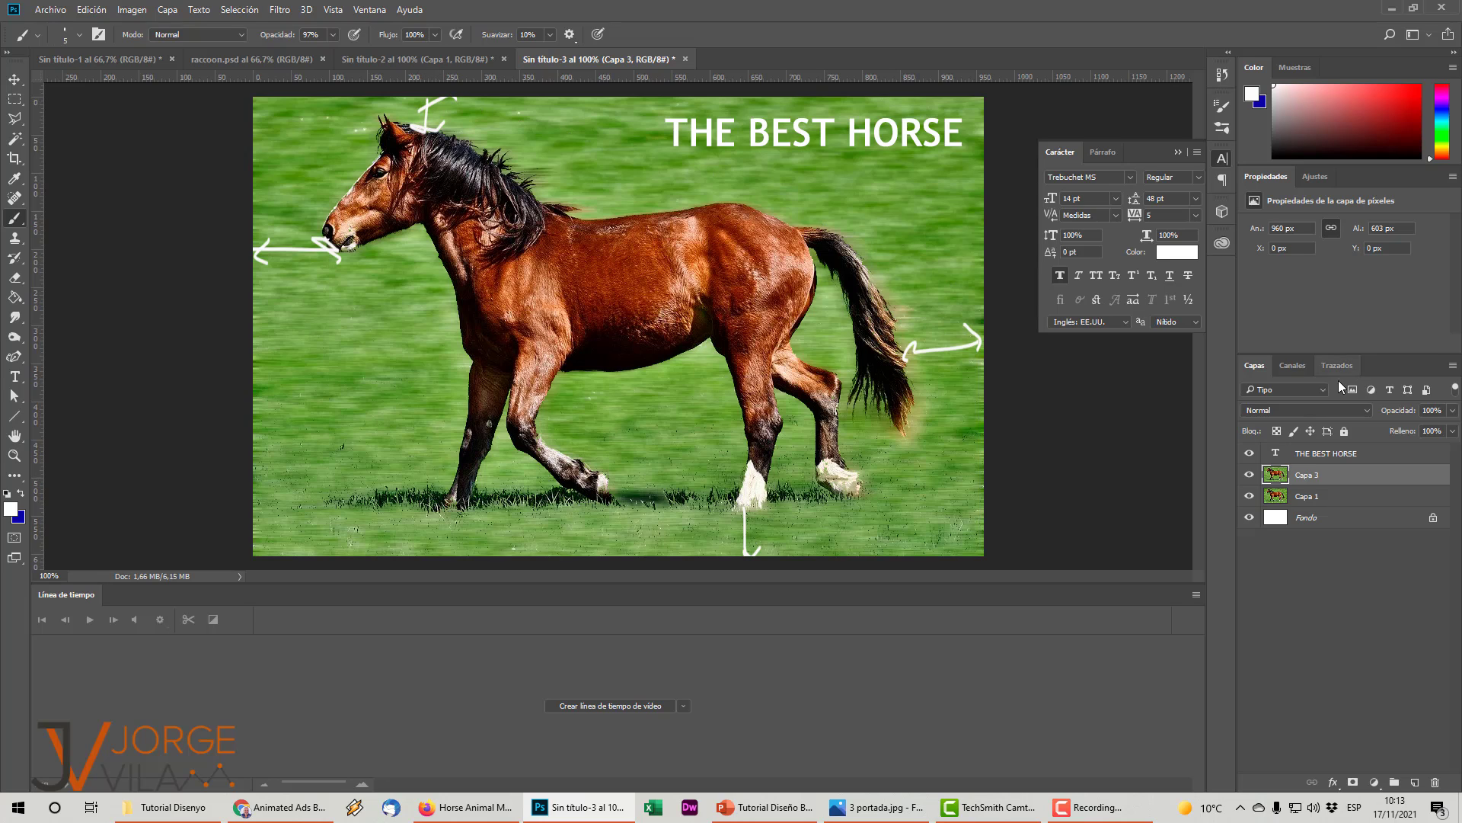
- Move the title away from the image's top and right edges to about X 521 px, Y 36 px, and deselect it
{"action": "left_click", "coordinate": [1329, 455]}
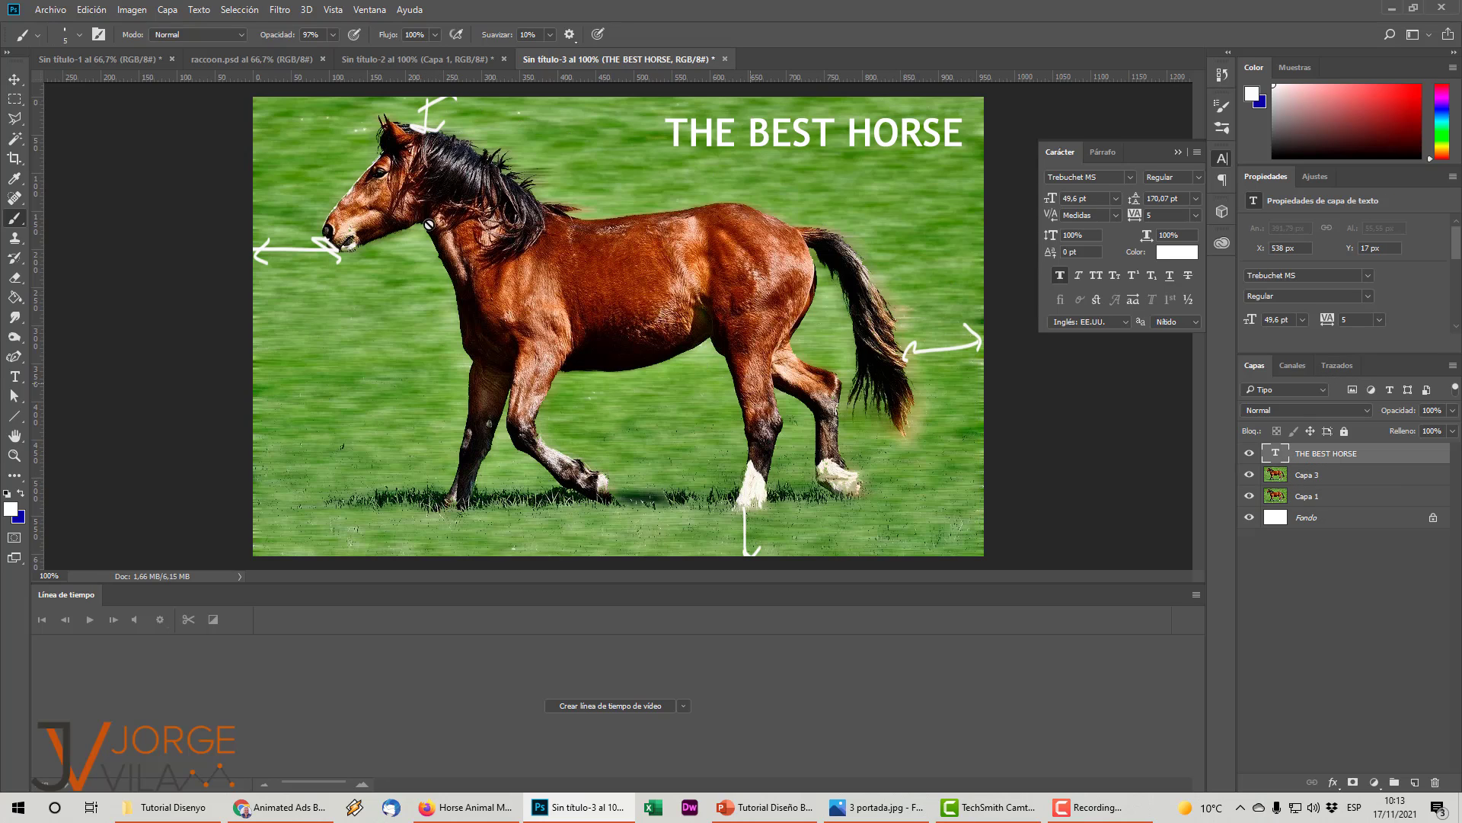
{"action": "left_click", "coordinate": [13, 78]}
{"action": "mouse_move", "coordinate": [788, 130]}
{"action": "left_mouse_down"}
{"action": "mouse_move", "coordinate": [724, 141]}
{"action": "mouse_move", "coordinate": [788, 145]}
{"action": "left_mouse_up"}
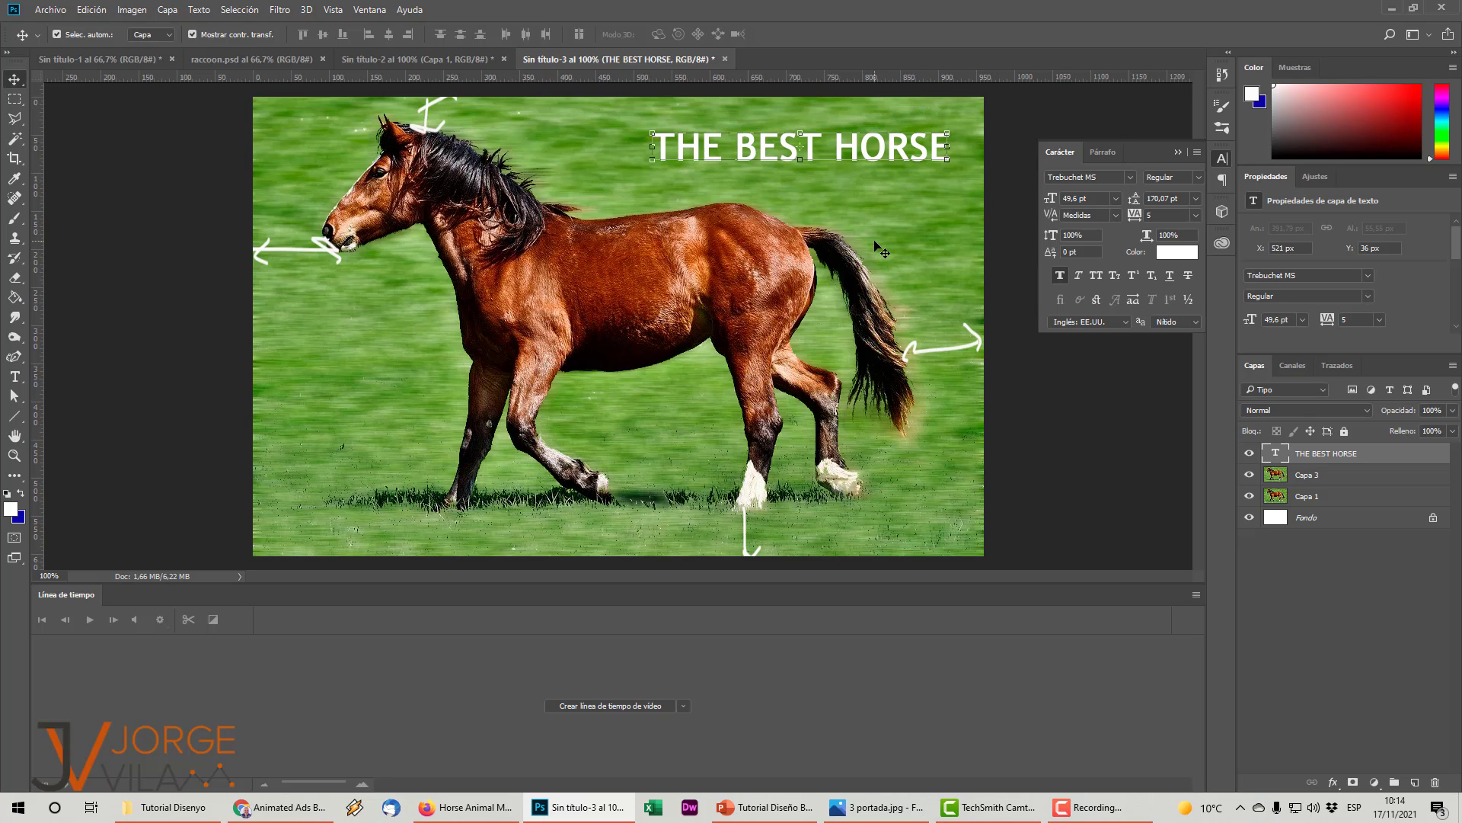
{"action": "left_click", "coordinate": [1002, 164]}
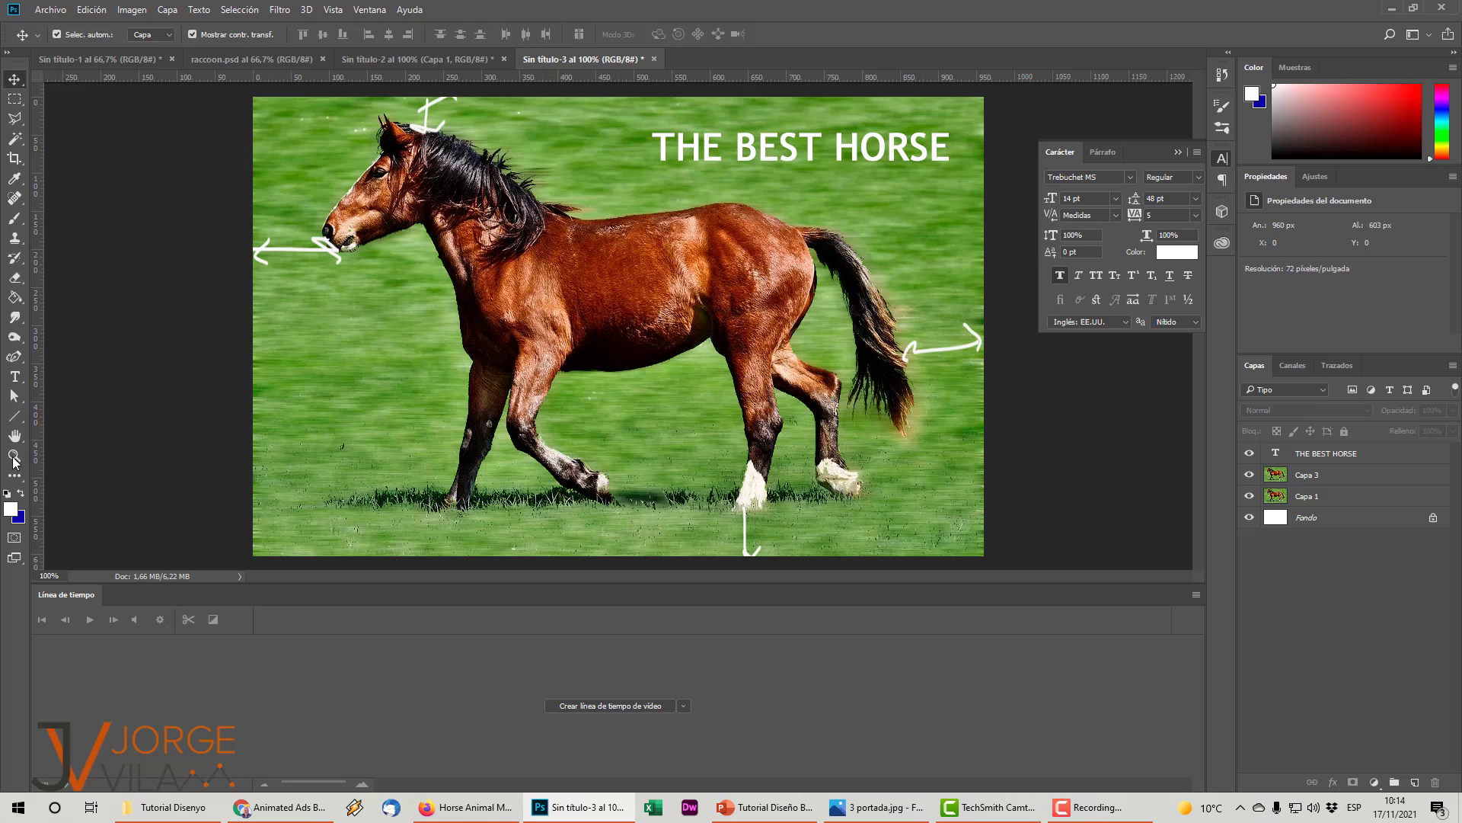
- Preview several fonts on the THE BEST HORSE title and set it to Raleway Italic
{"action": "left_click", "coordinate": [14, 376]}
{"action": "triple_click", "coordinate": [760, 156]}
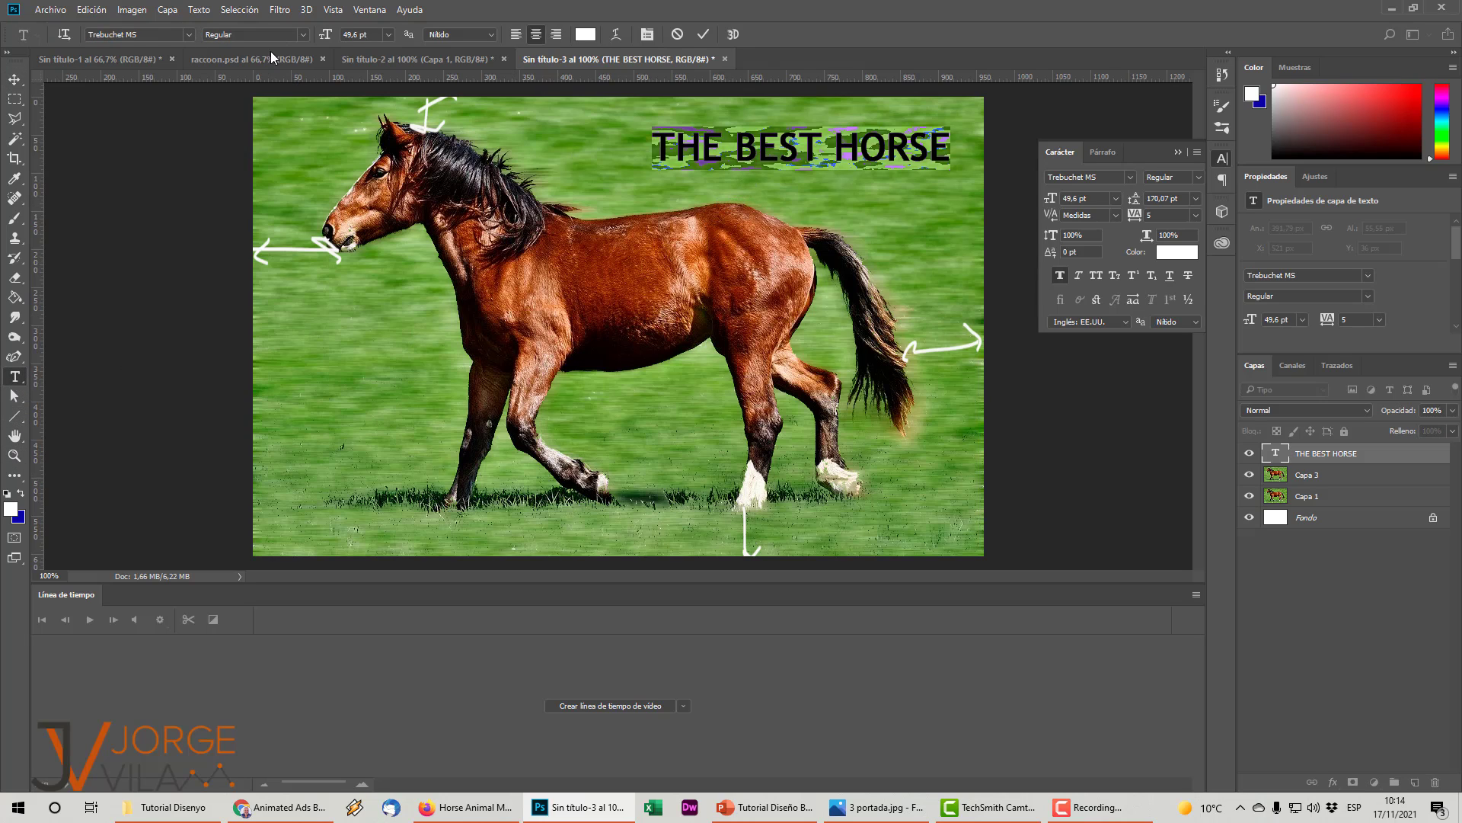
{"action": "left_click", "coordinate": [187, 35]}
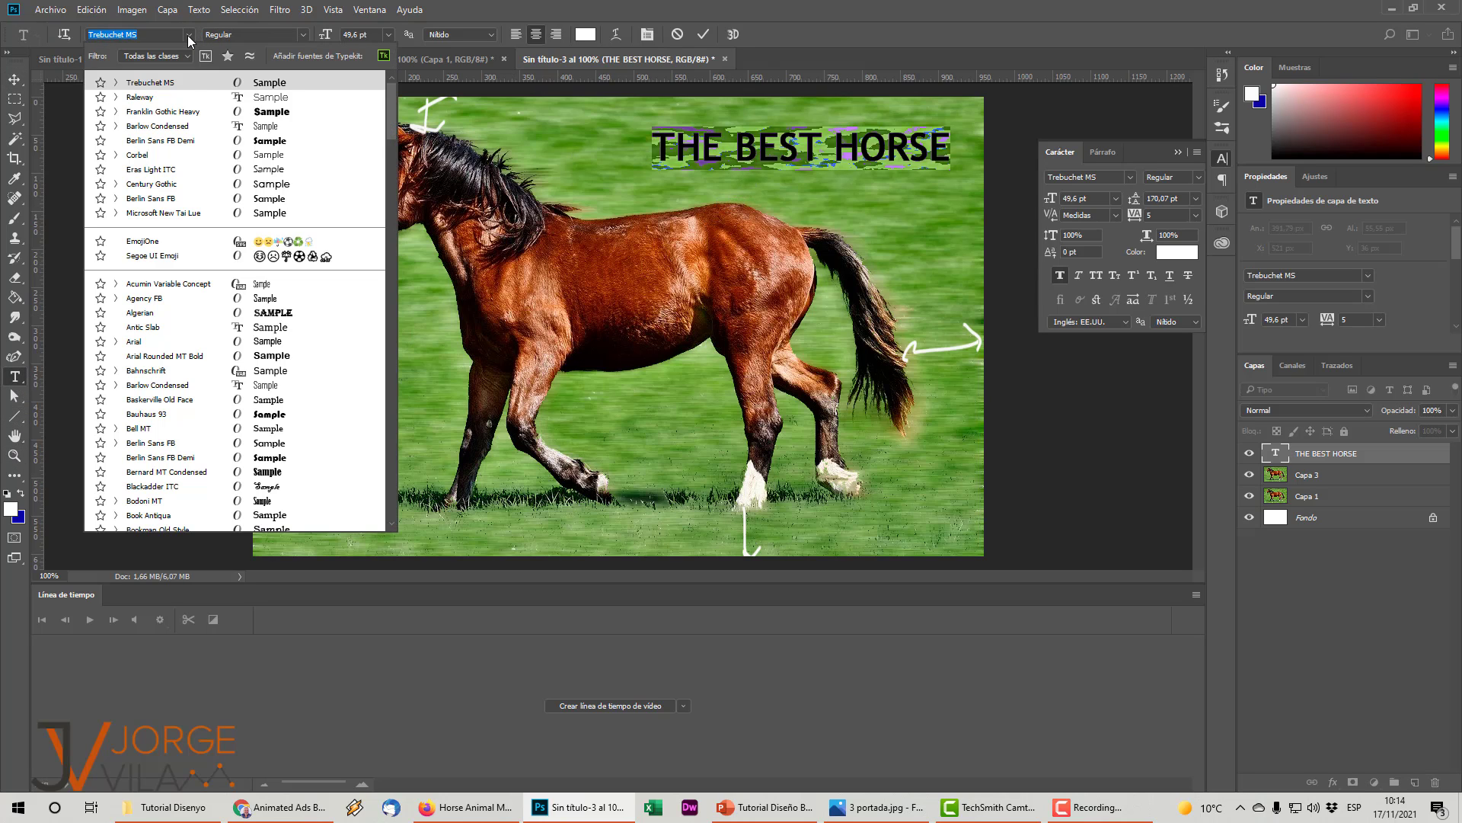
{"action": "scroll", "coordinate": [271, 283], "scroll_direction": "down", "scroll_amount": 3}
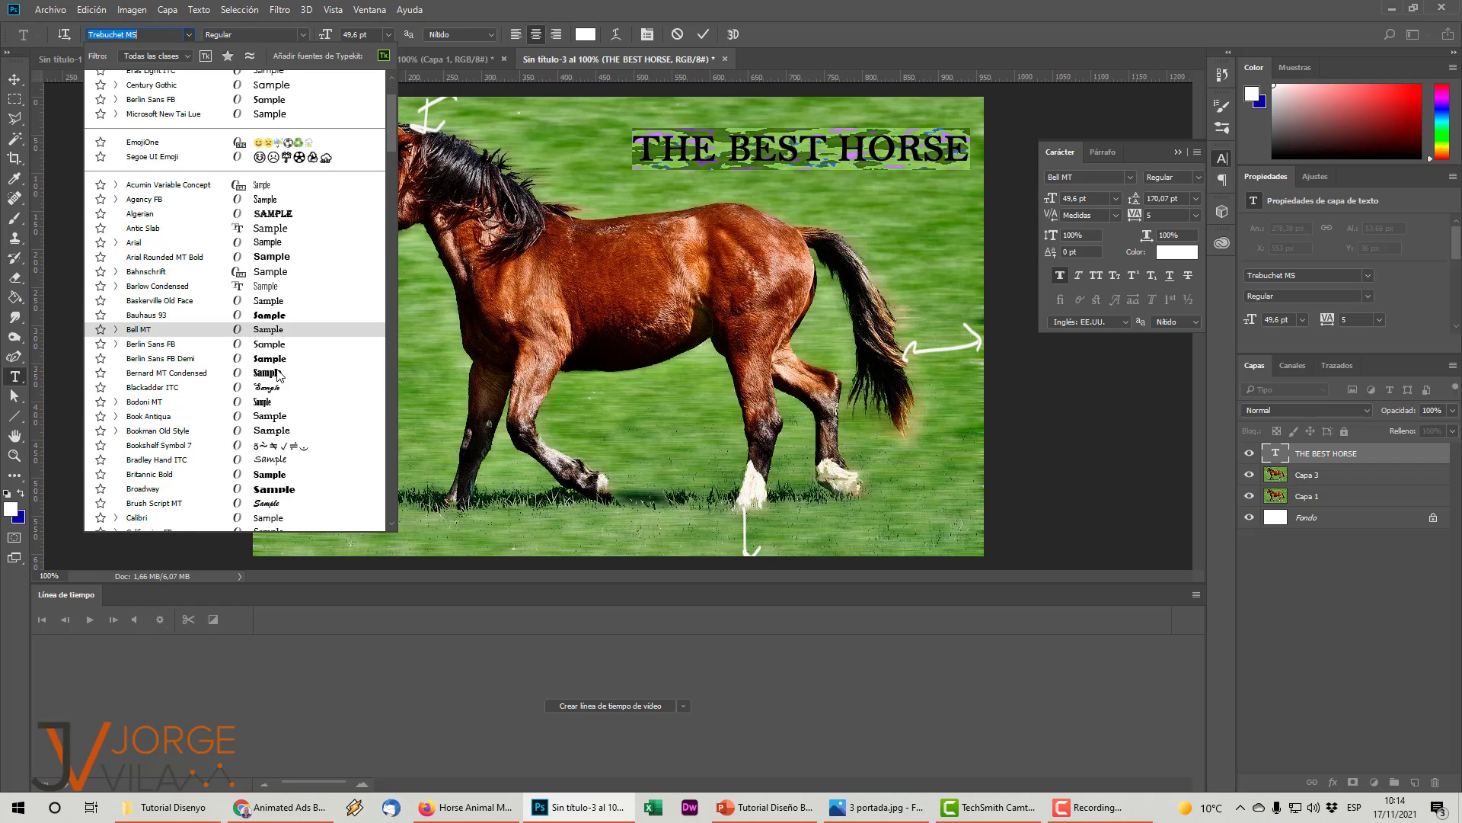
{"action": "scroll", "coordinate": [274, 426], "scroll_direction": "down", "scroll_amount": 2}
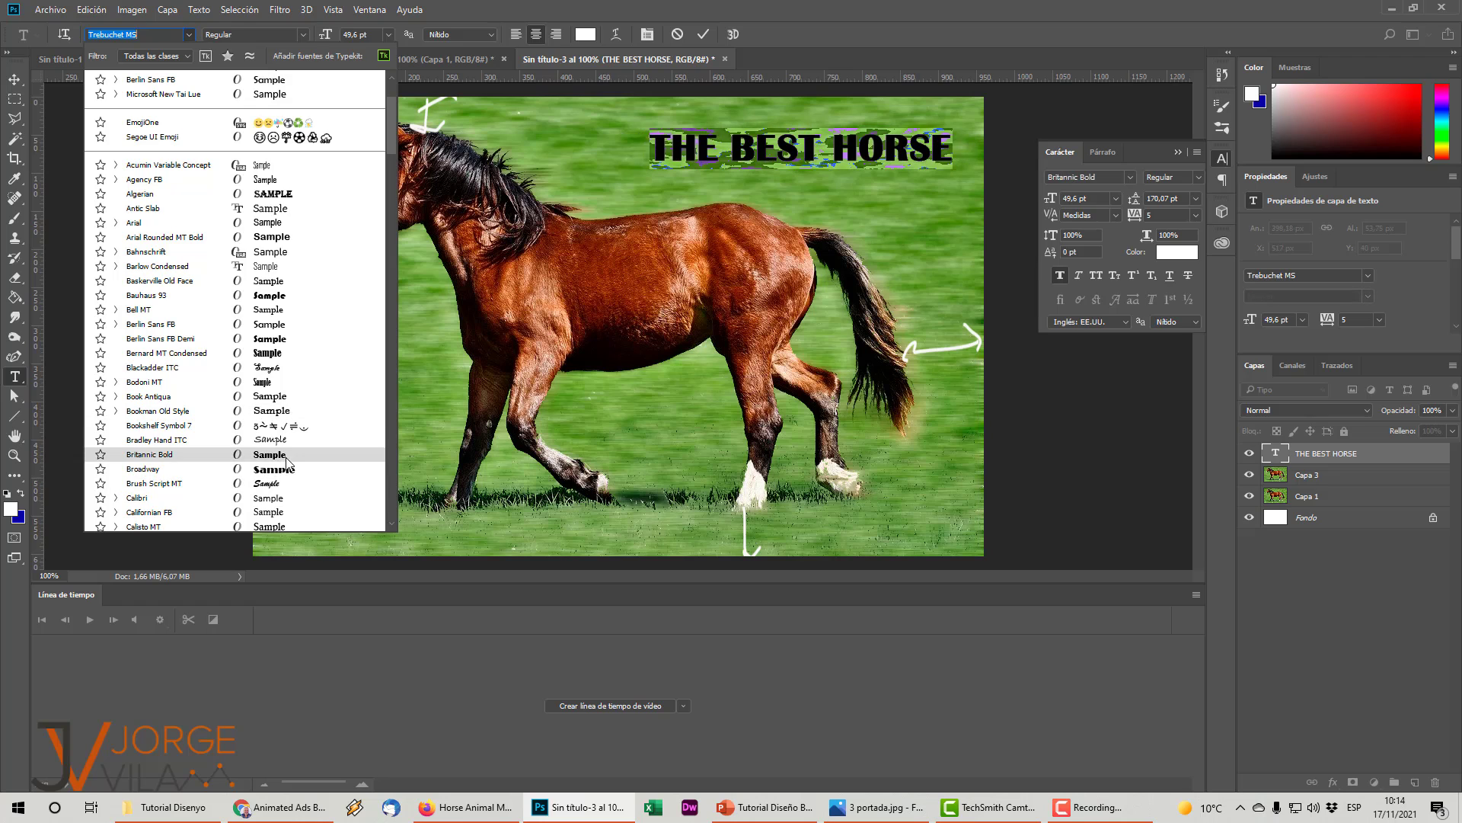
{"action": "scroll", "coordinate": [285, 472], "scroll_direction": "down", "scroll_amount": 4}
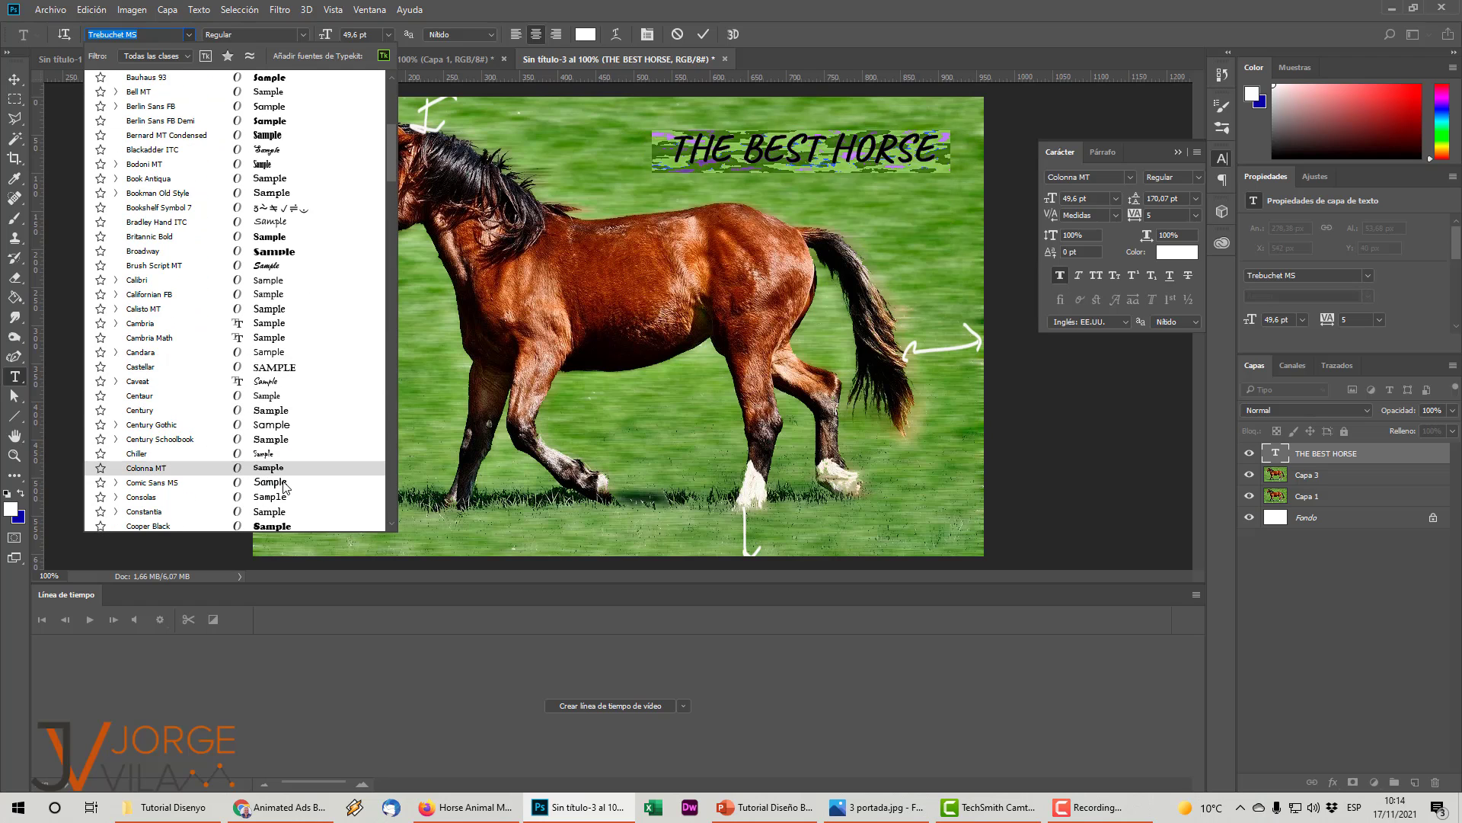
{"action": "scroll", "coordinate": [282, 503], "scroll_direction": "down", "scroll_amount": 6}
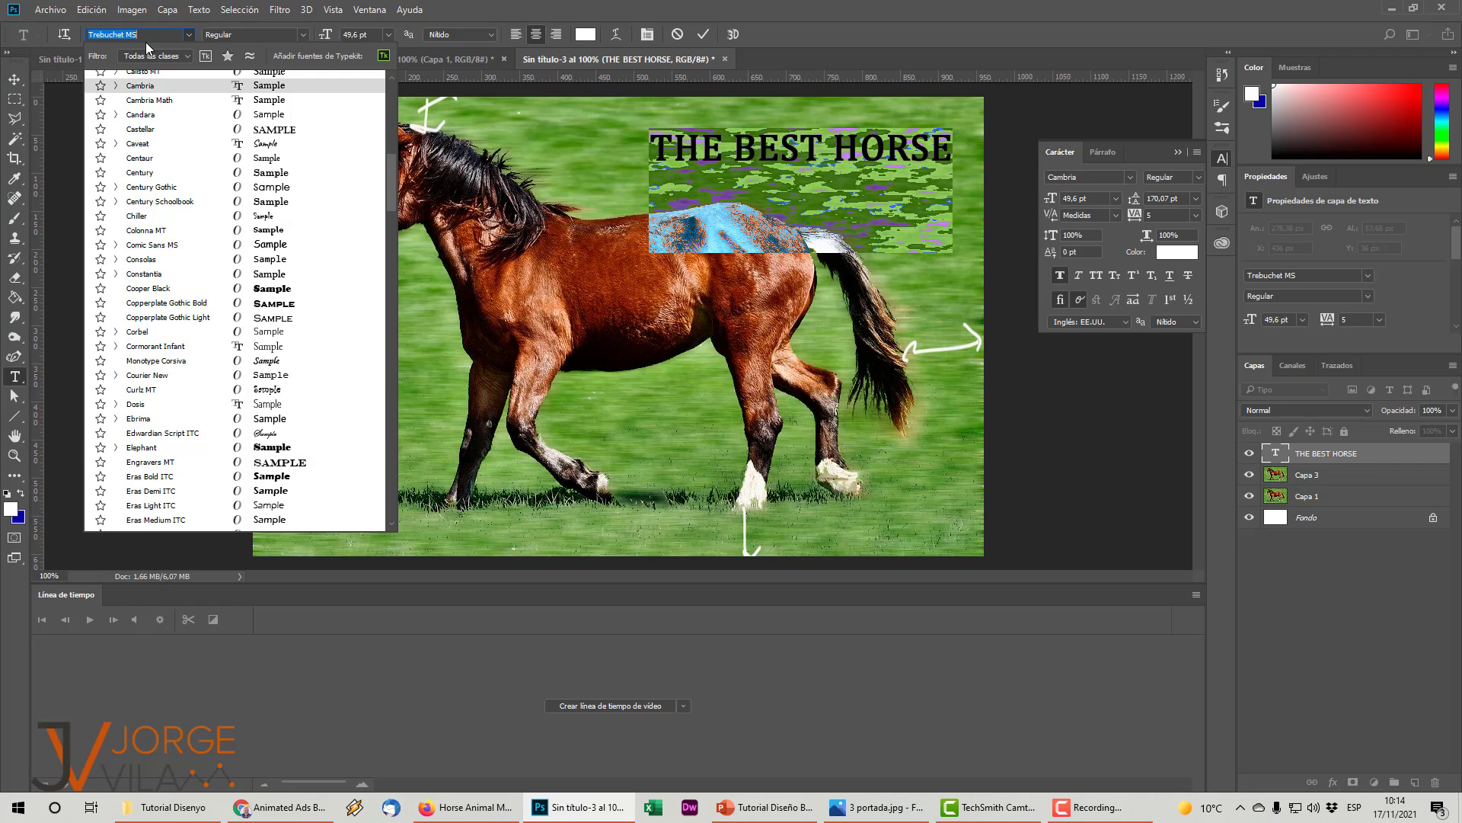
{"action": "type", "text": "rale"}
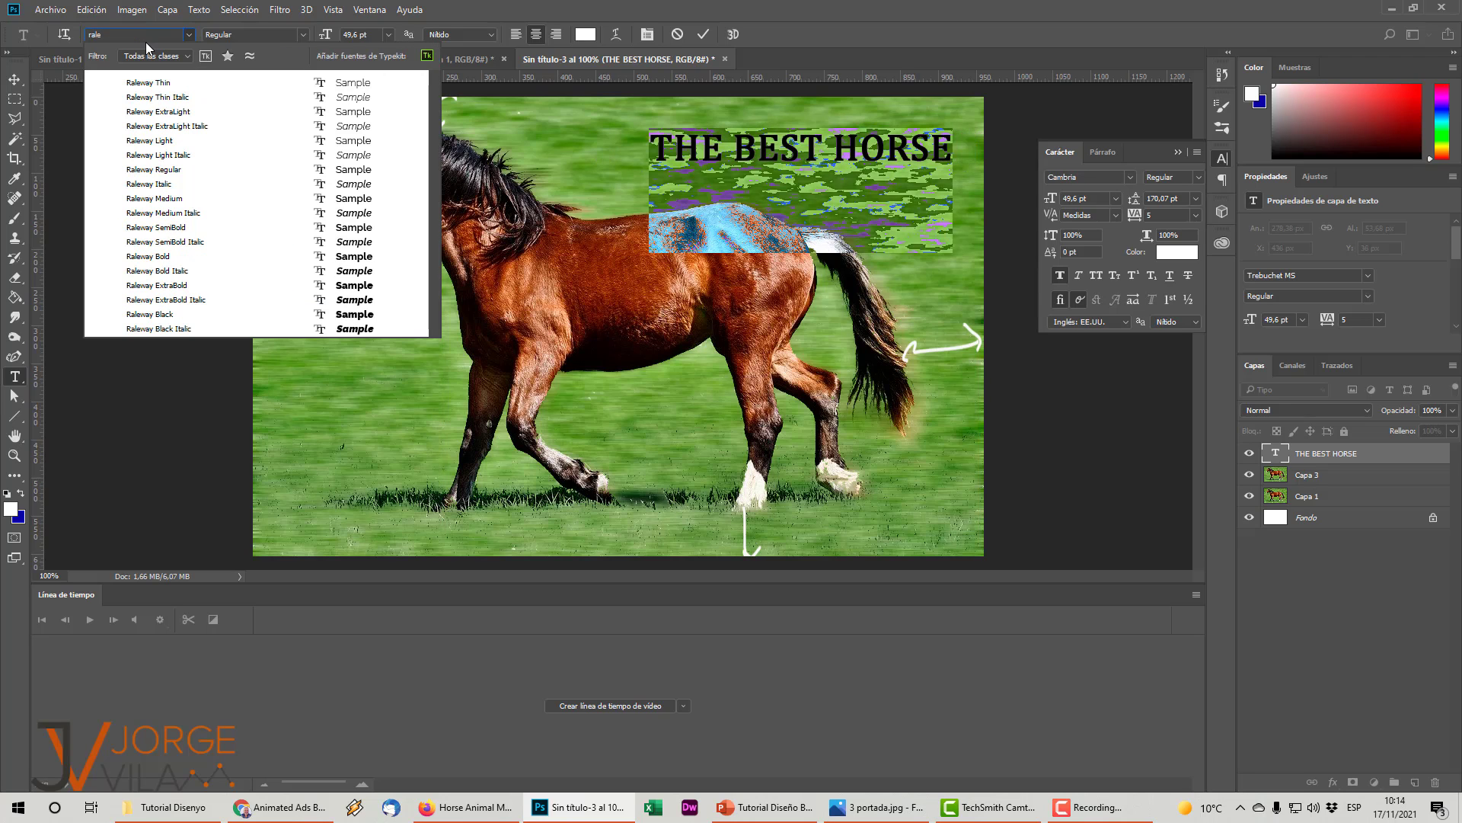
{"action": "left_click", "coordinate": [355, 190]}
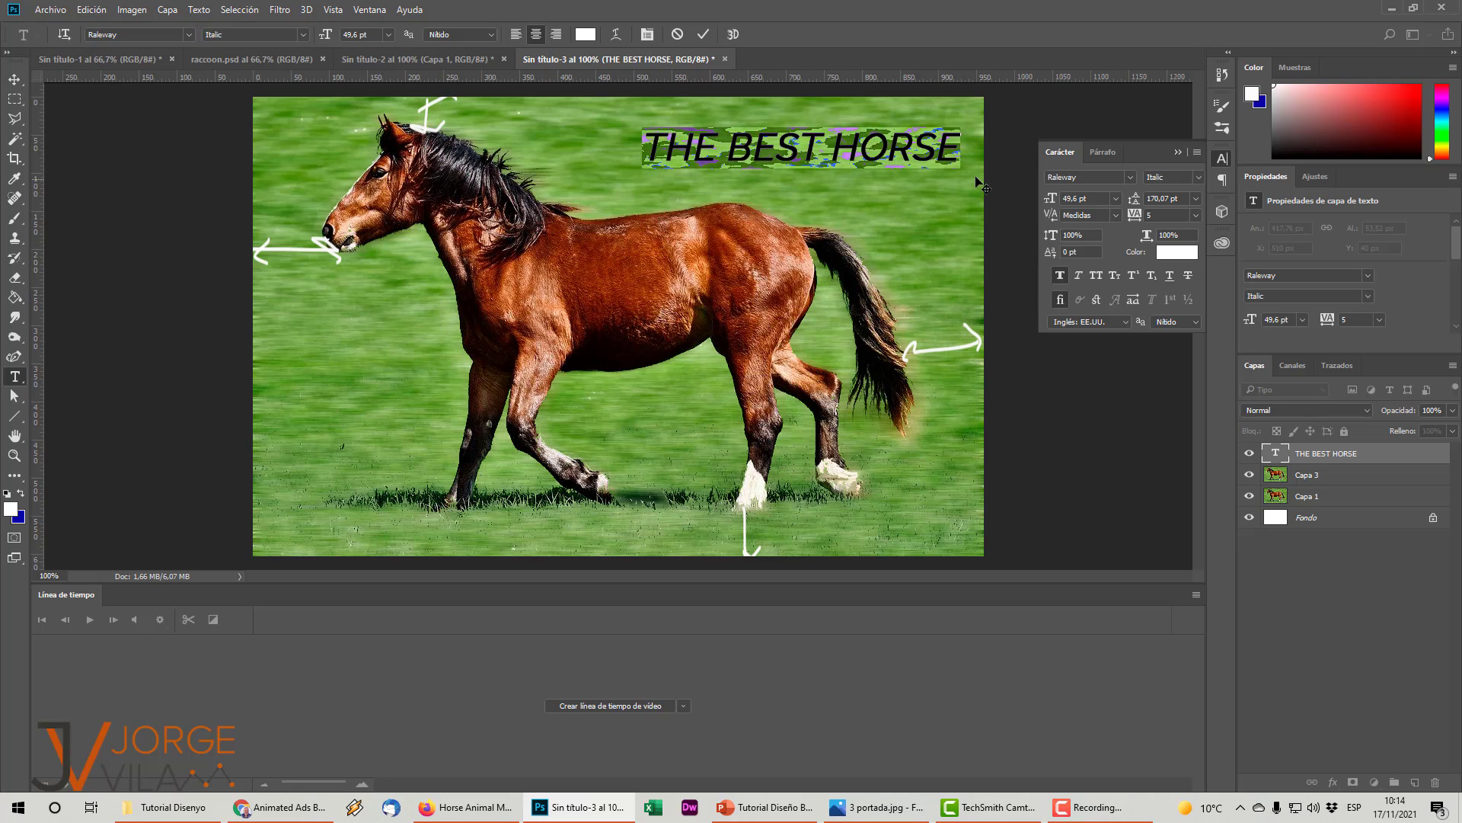
- Finish editing the THE BEST HORSE title, move it slightly down and farther from the image's right edge, and deselect it
{"action": "left_click", "coordinate": [992, 133]}
{"action": "left_click", "coordinate": [14, 79]}
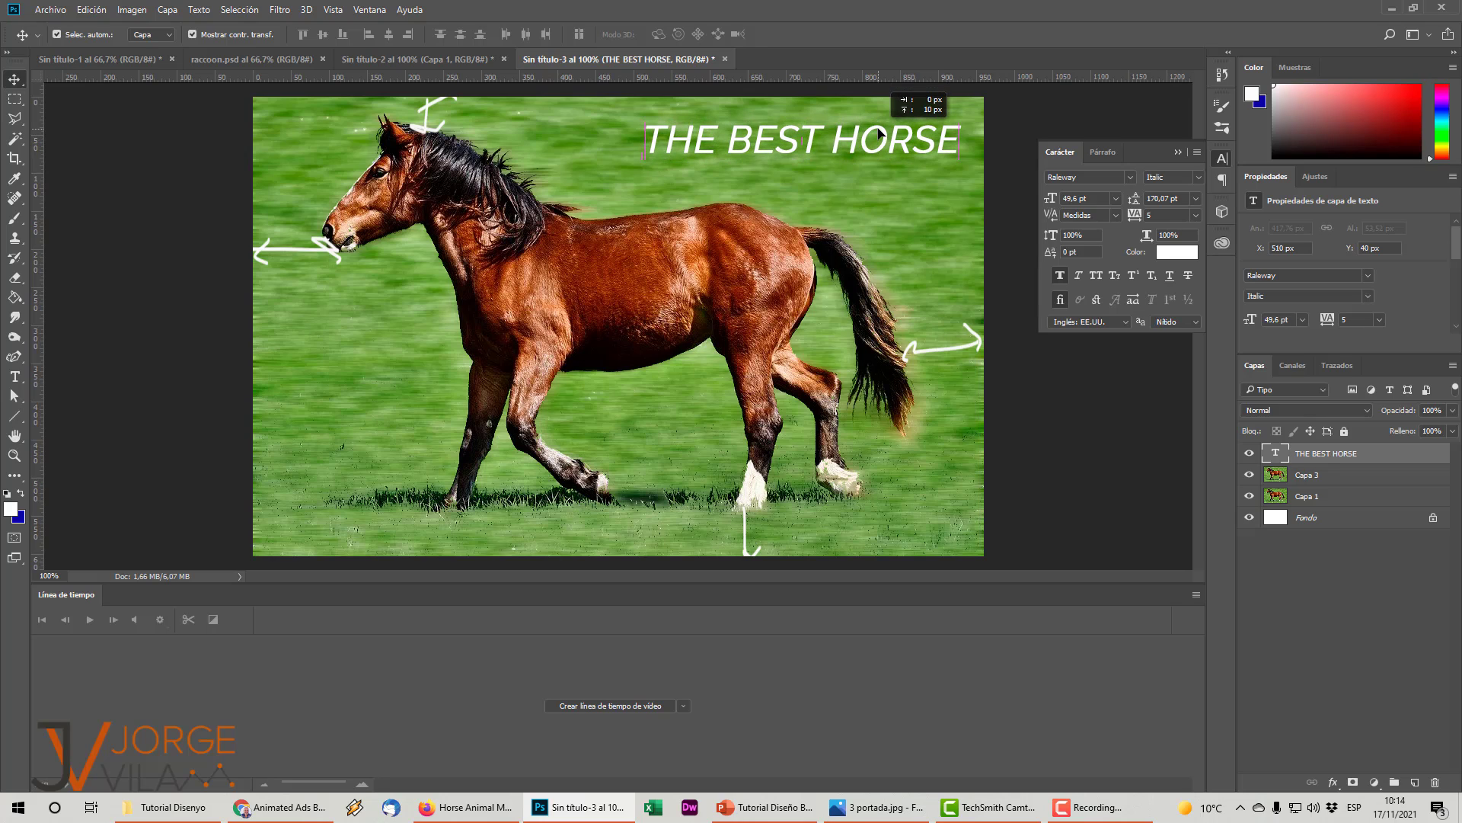
{"action": "left_click_drag", "start_coordinate": [880, 141], "coordinate": [864, 142]}
{"action": "left_click", "coordinate": [994, 144]}
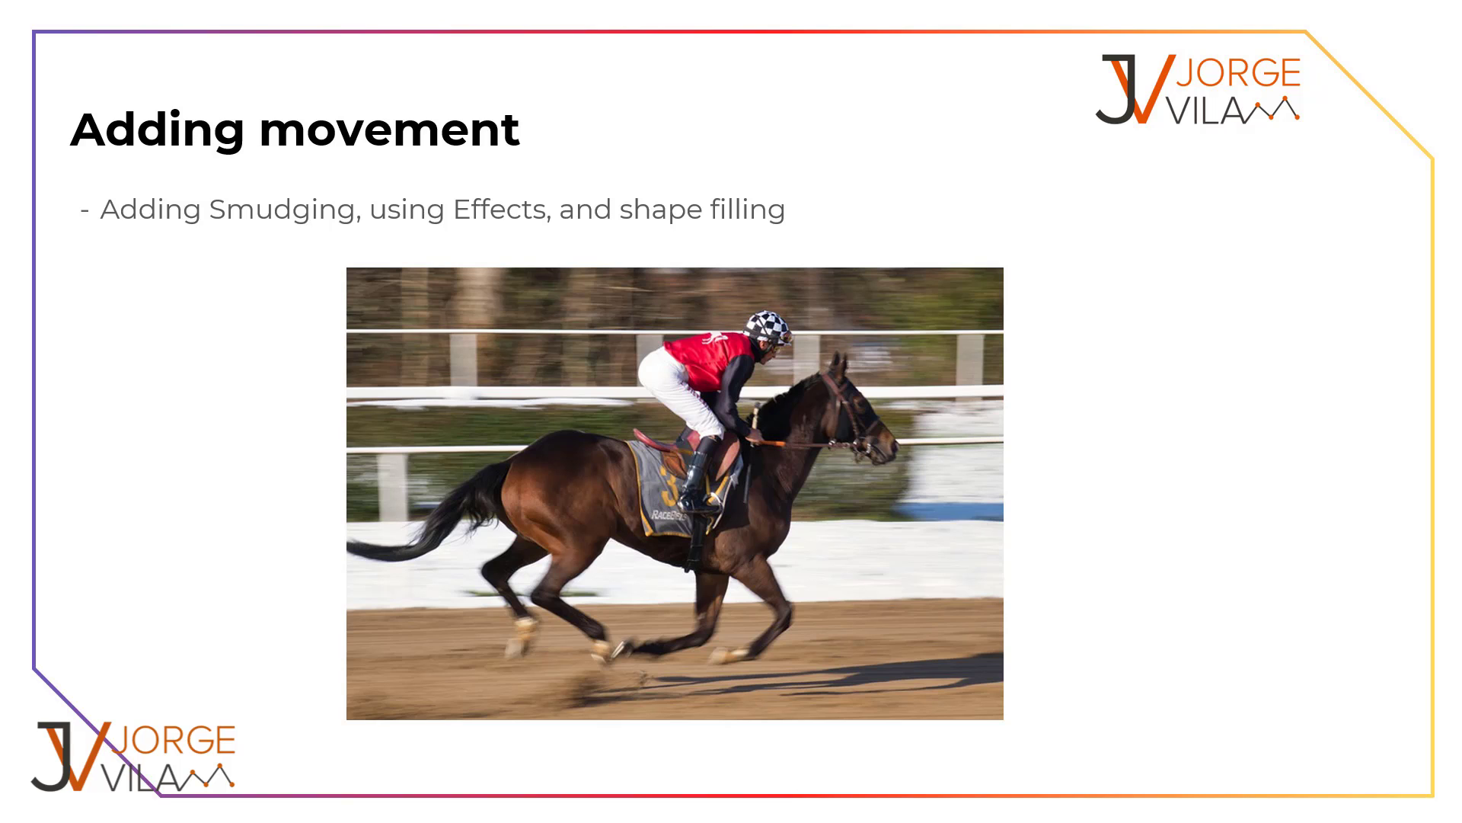
{"action": "key", "text": "Right"}
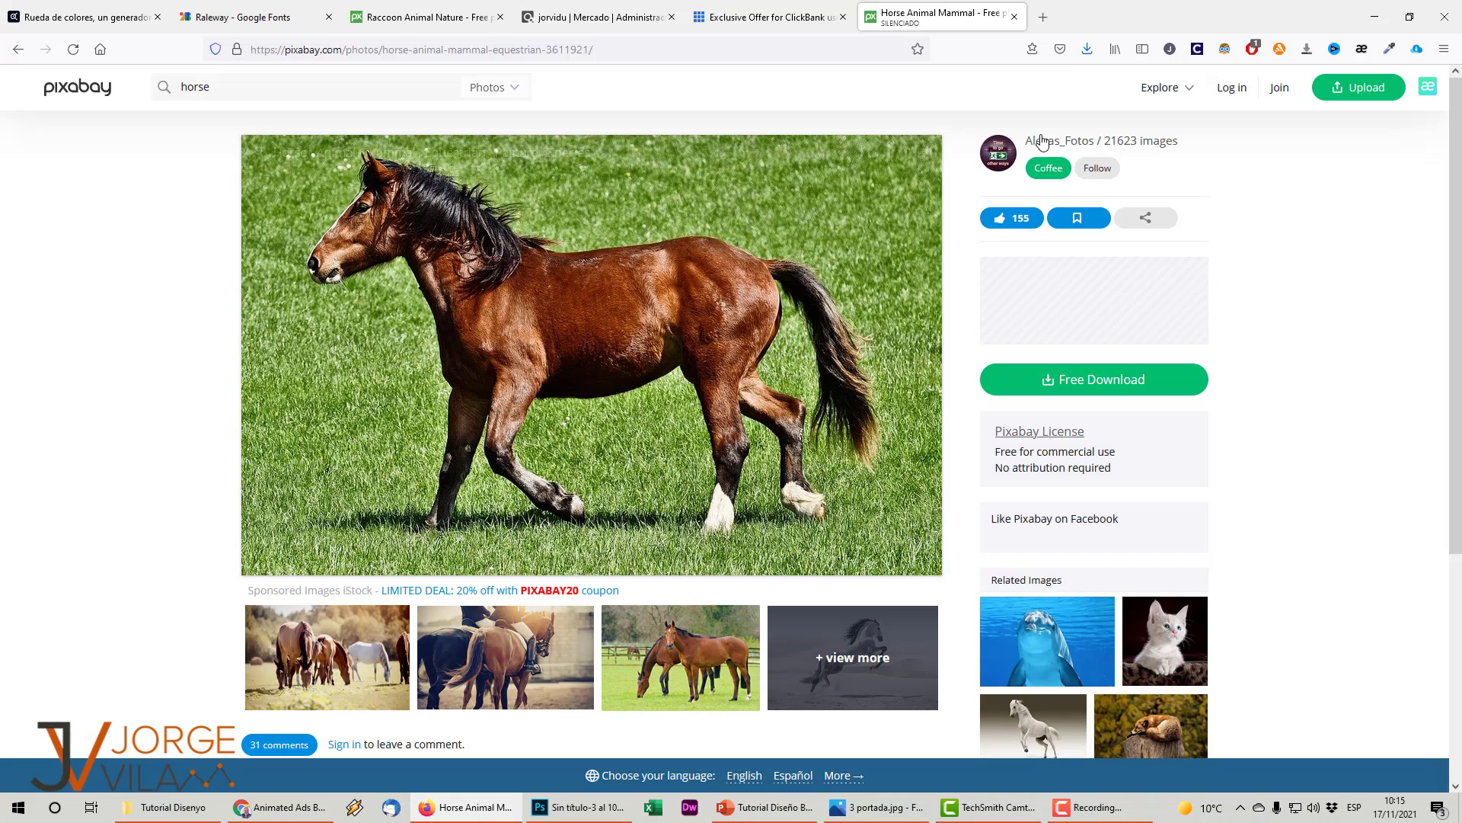
- Search Pixabay in the browser for landscape photos and open the one of a lone tree on a green hill under clouds
{"action": "left_click_drag", "start_coordinate": [265, 77], "coordinate": [83, 78]}
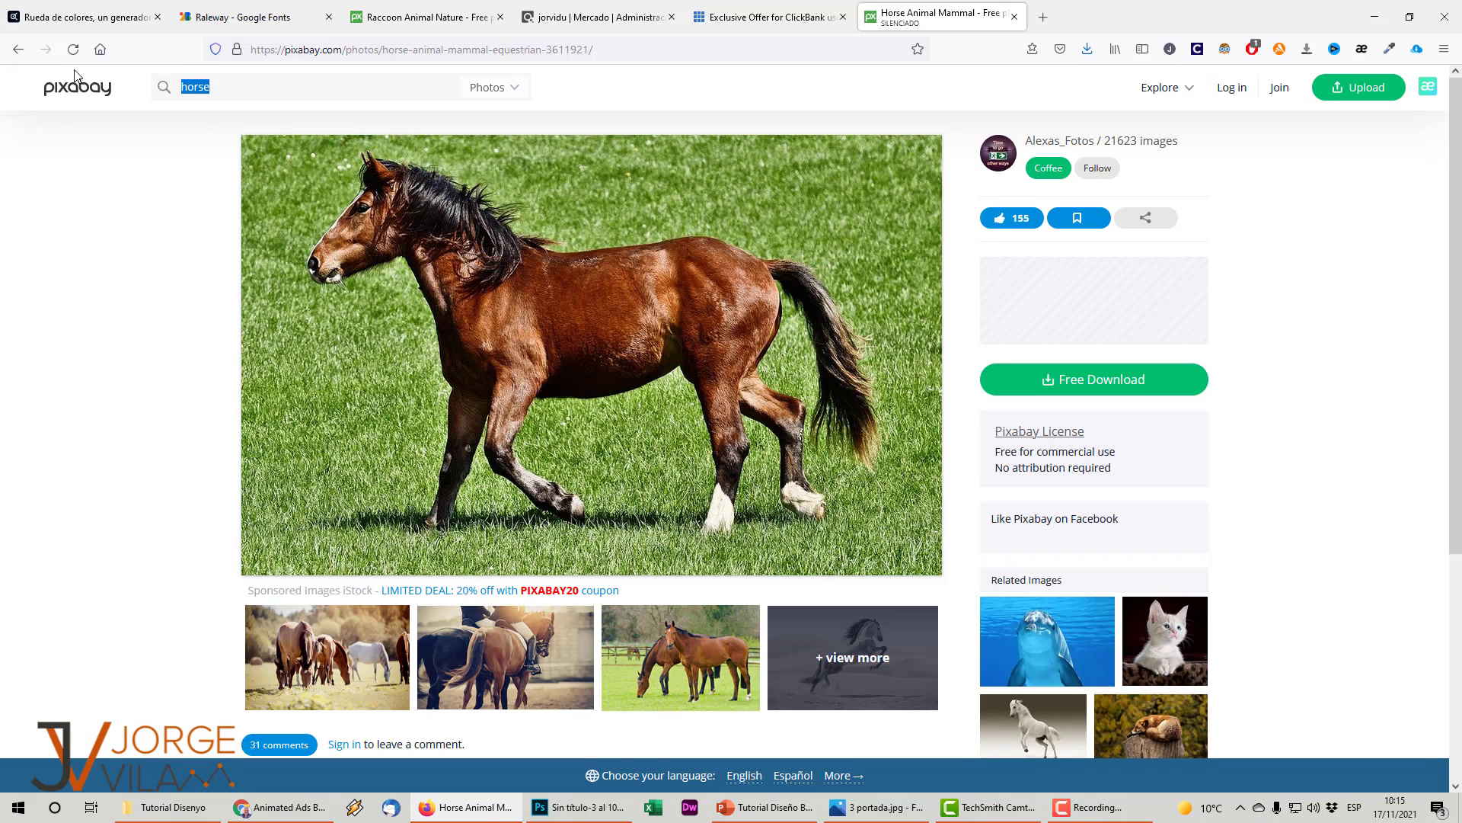
{"action": "type", "text": "landscape"}
{"action": "key", "text": "Return"}
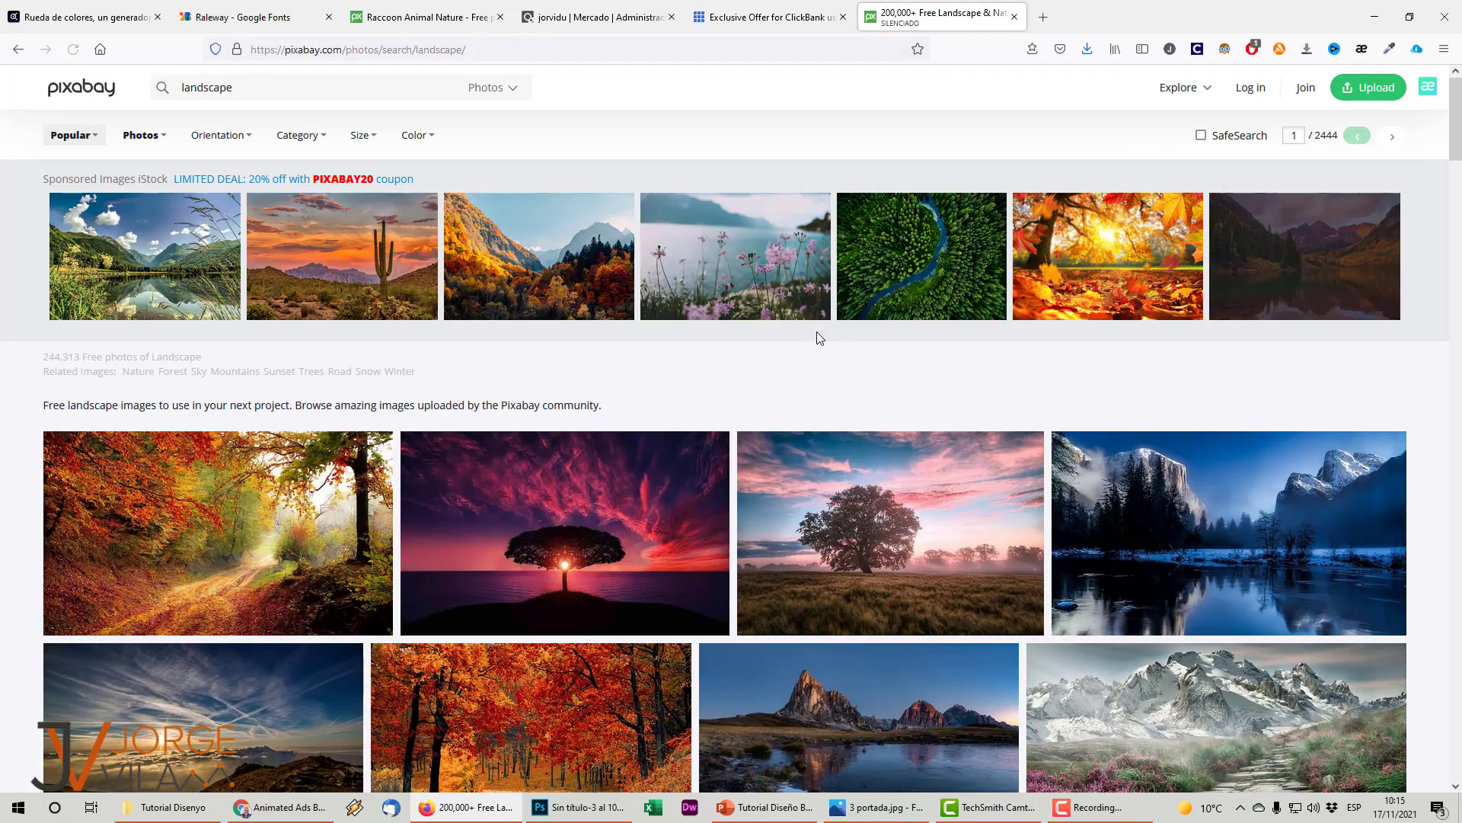
{"action": "scroll", "coordinate": [1169, 385], "scroll_direction": "down", "scroll_amount": 5}
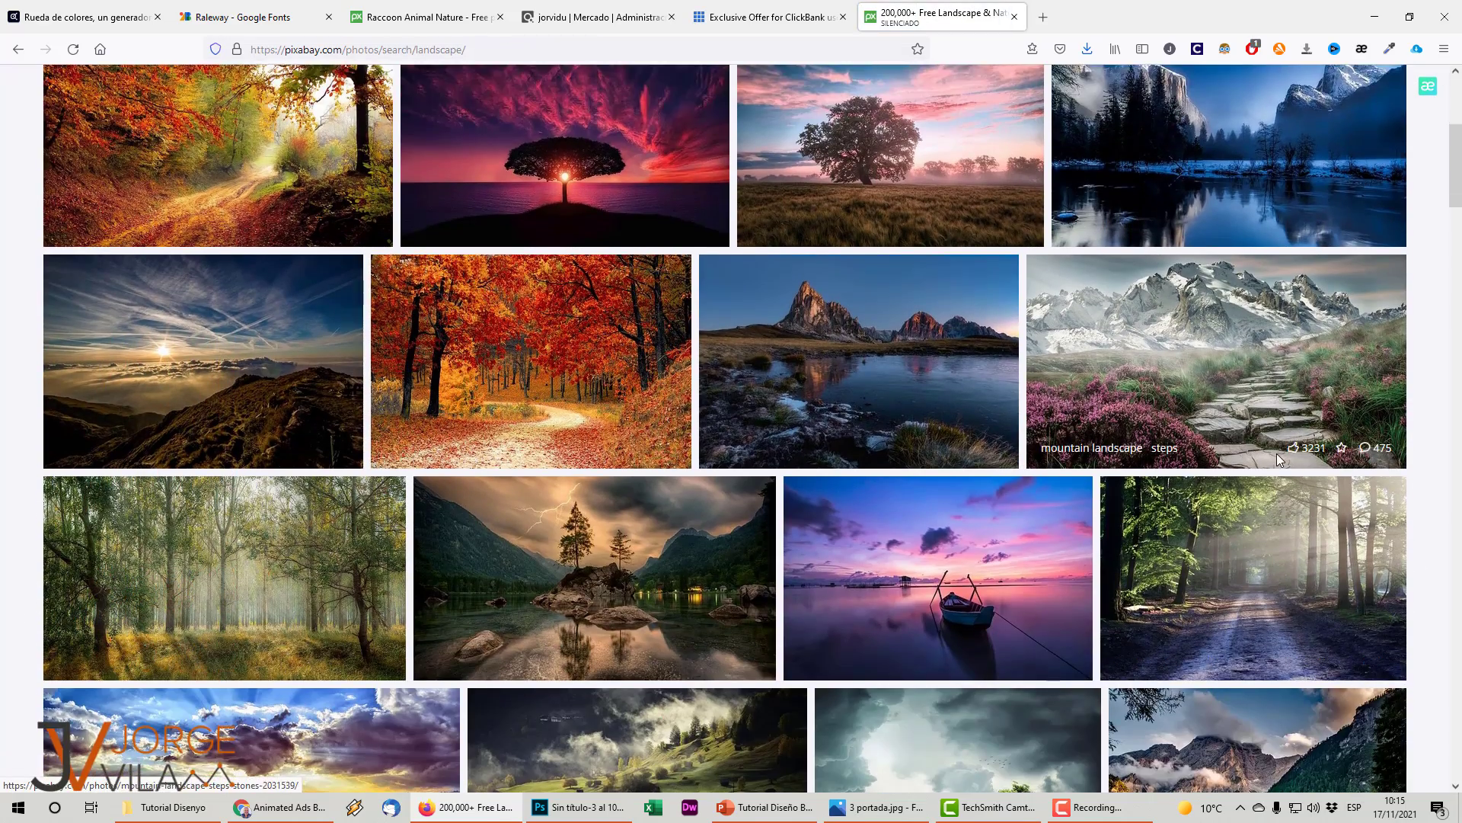
{"action": "scroll", "coordinate": [1276, 454], "scroll_direction": "down", "scroll_amount": 3}
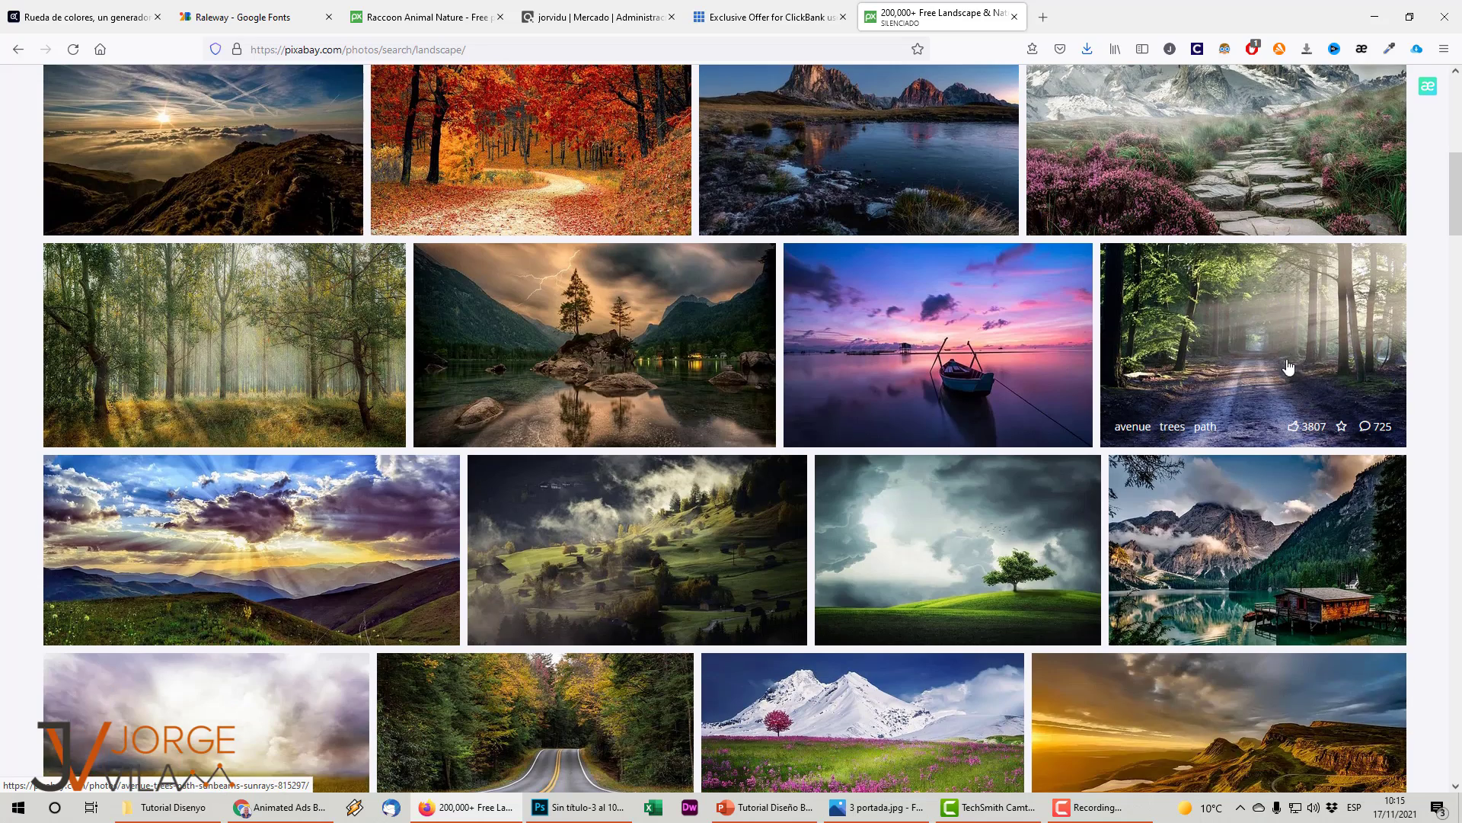
{"action": "scroll", "coordinate": [1013, 431], "scroll_direction": "down", "scroll_amount": 1}
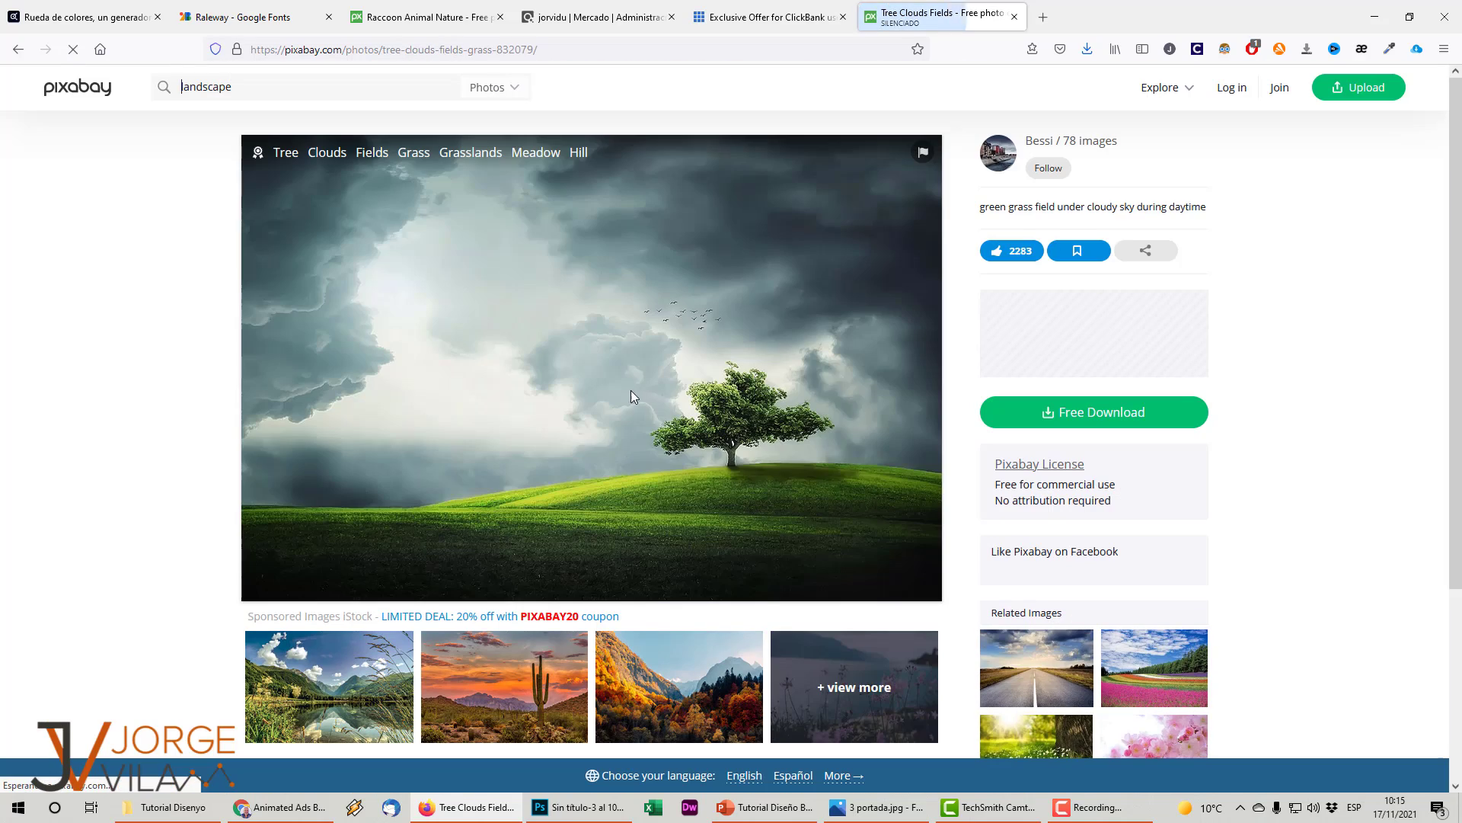
- Copy the tree photo, switch to Photoshop, and paste it into a new 960 × 639 px document
{"action": "right_click", "coordinate": [633, 366]}
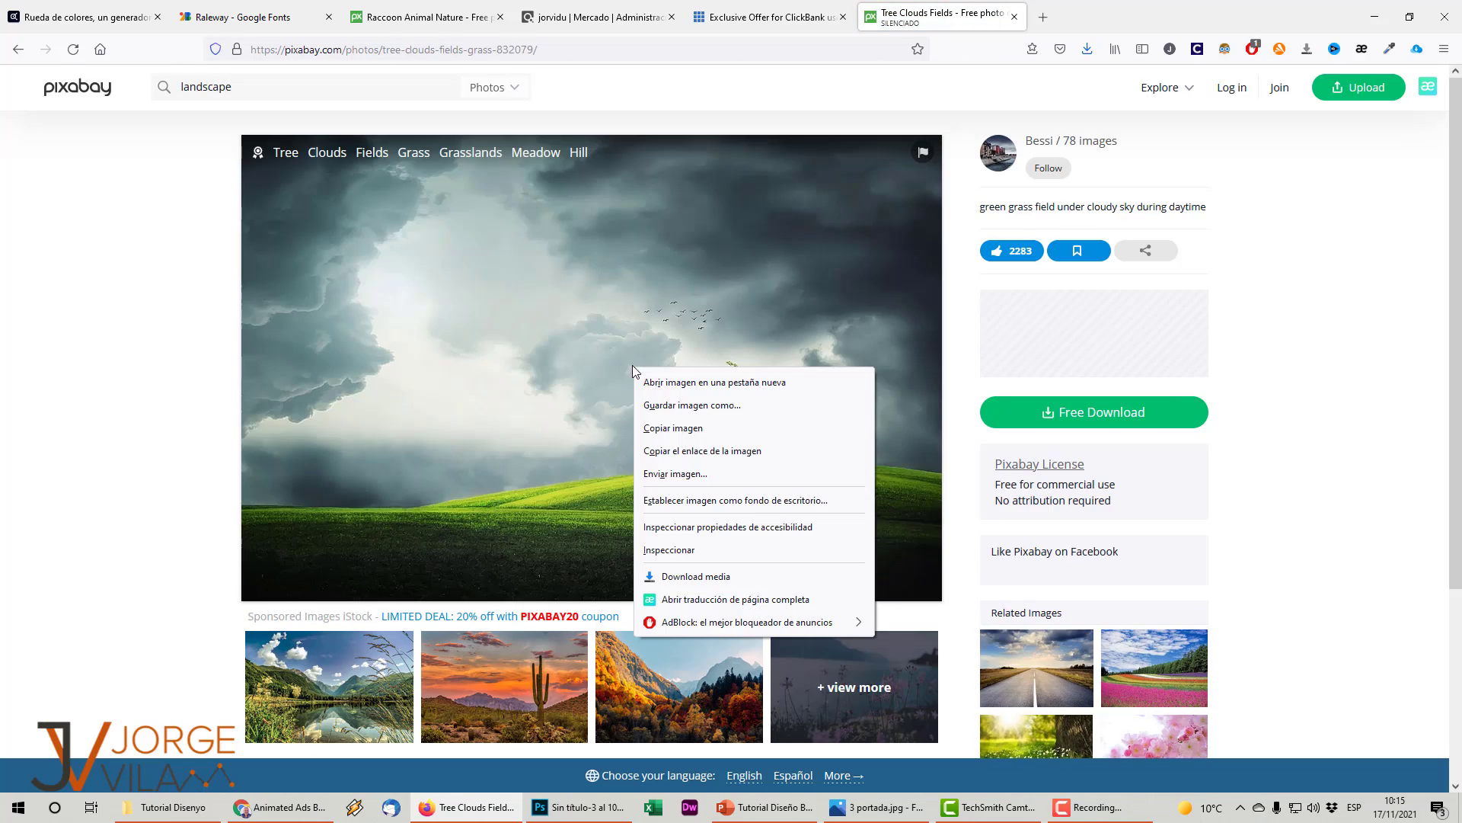
{"action": "left_click", "coordinate": [692, 428]}
{"action": "left_click", "coordinate": [579, 806]}
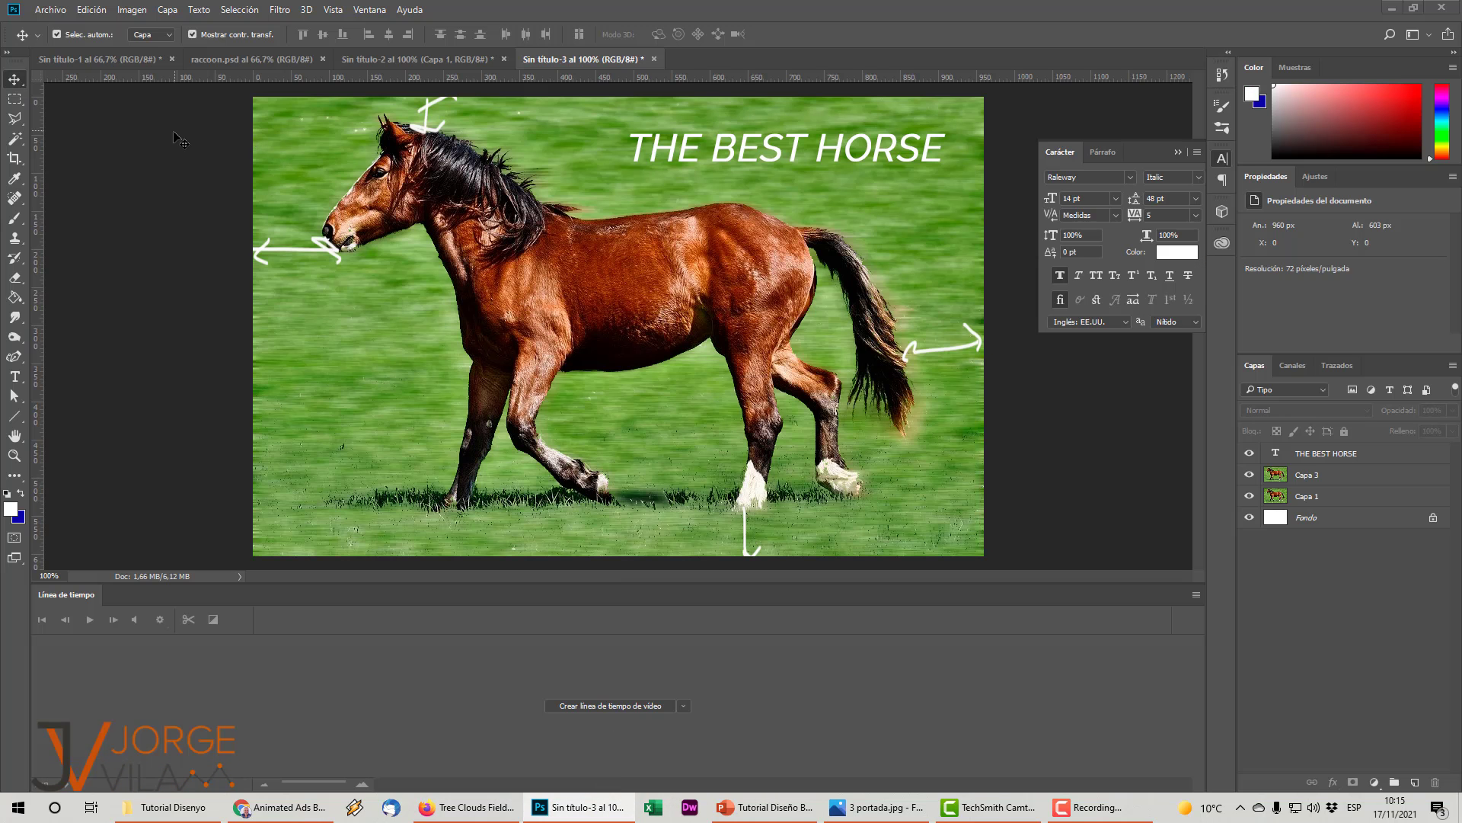
{"action": "left_click", "coordinate": [52, 11]}
{"action": "left_click", "coordinate": [48, 24]}
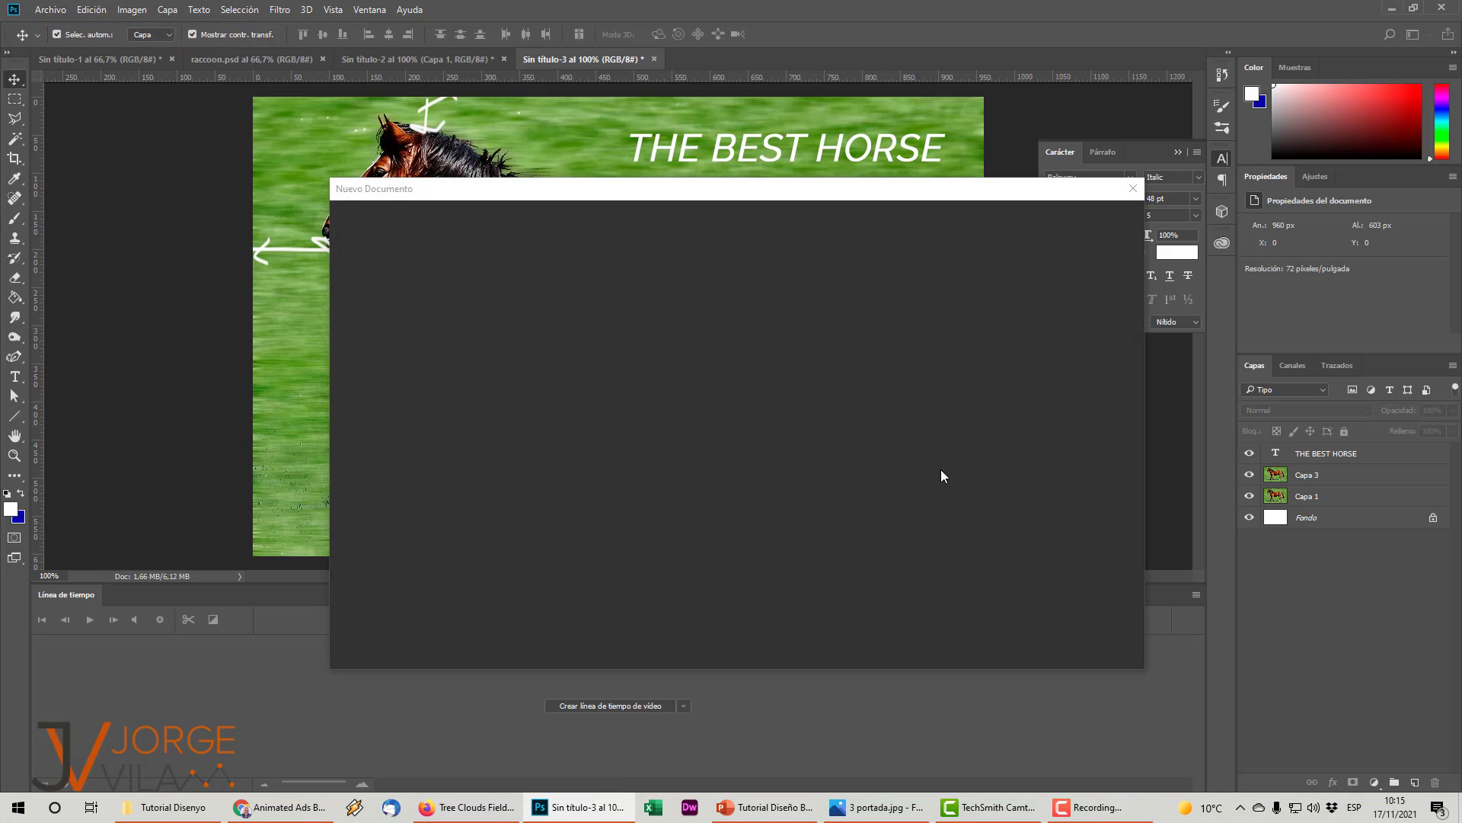
{"action": "left_click", "coordinate": [1036, 641]}
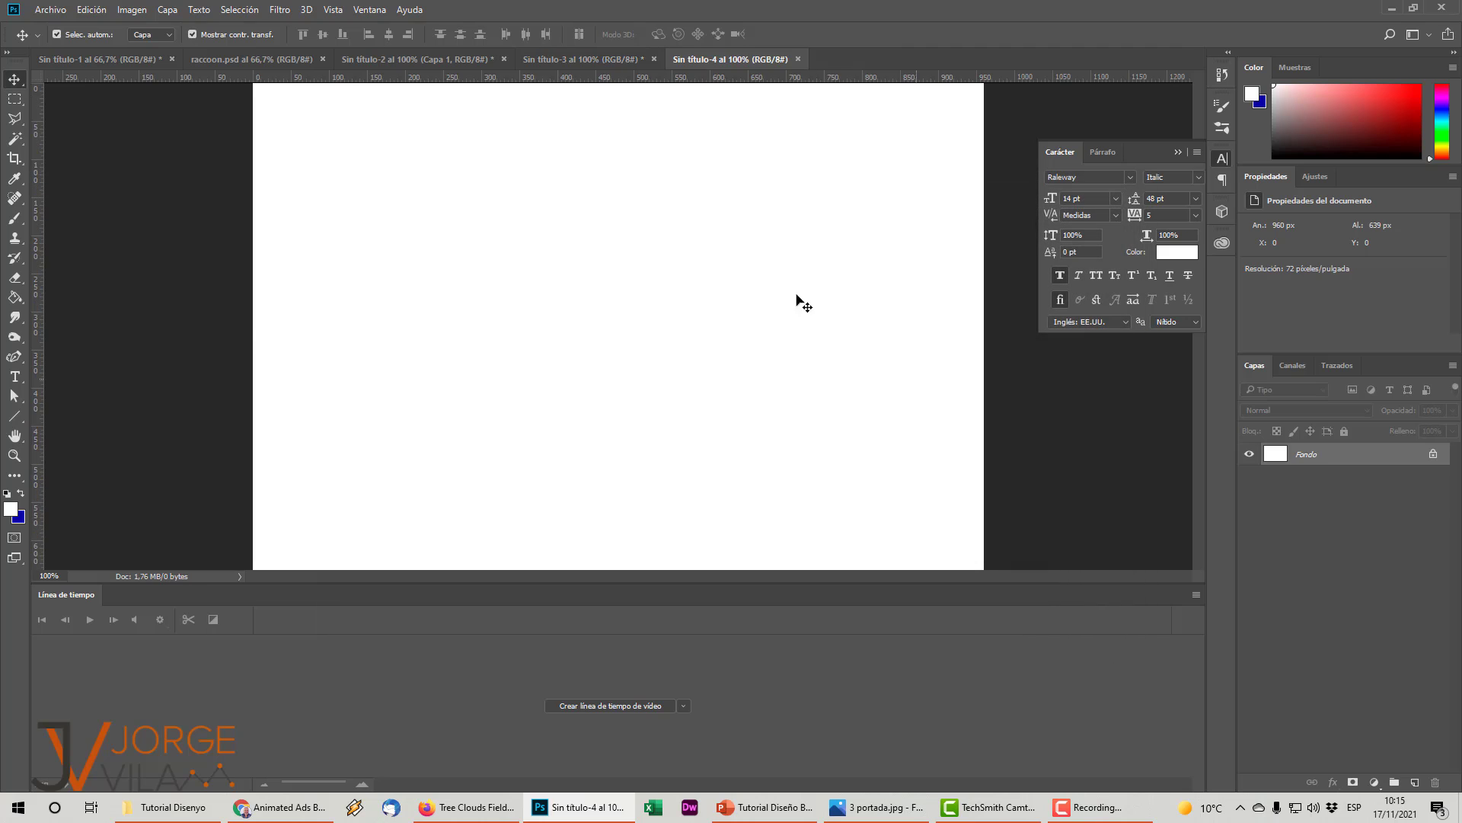
{"action": "key", "text": "ctrl+v"}
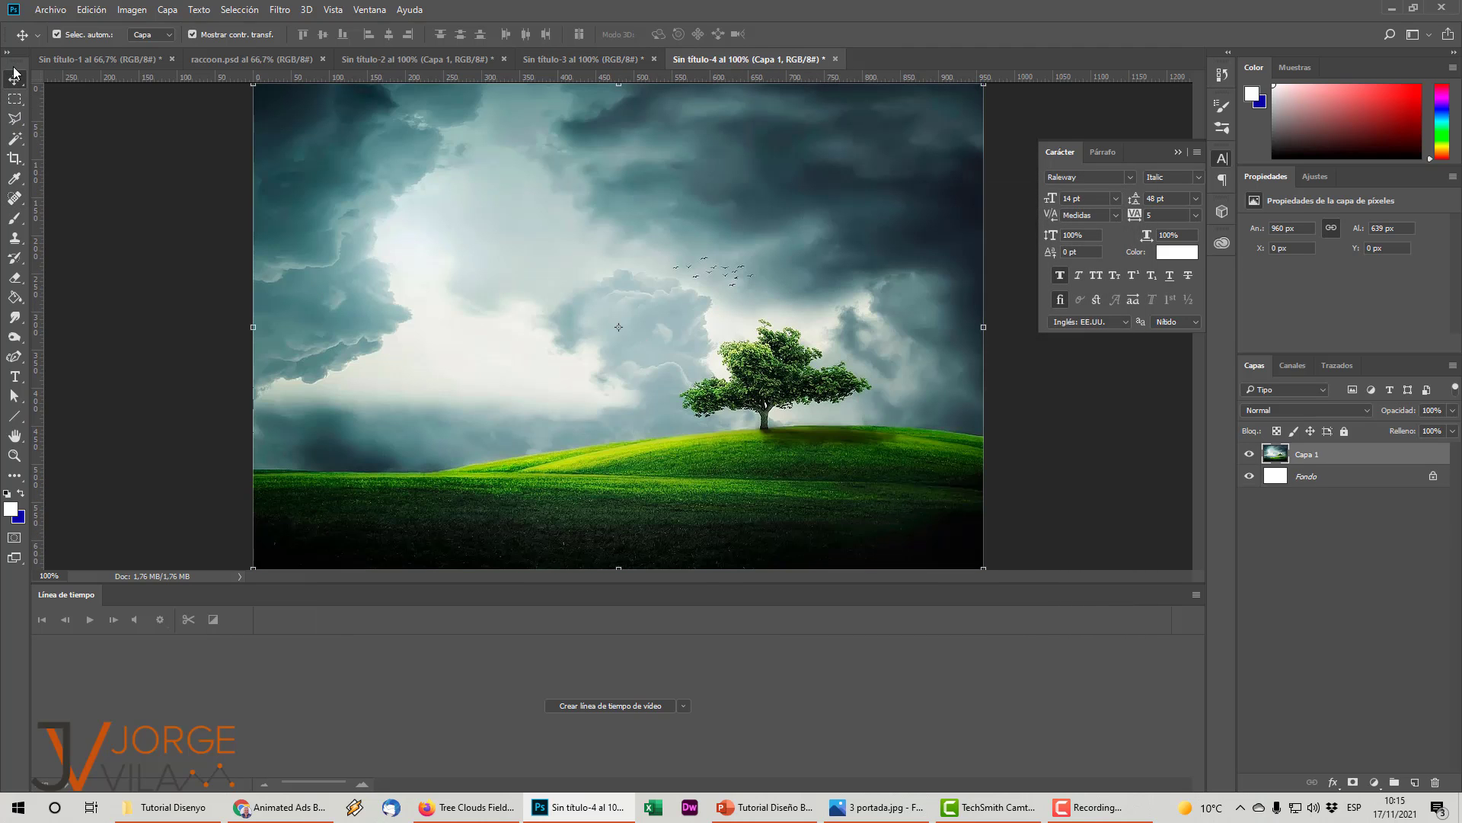
- Crop the tree image from above and below into a full-width banner about 287 px high
{"action": "left_click", "coordinate": [13, 158]}
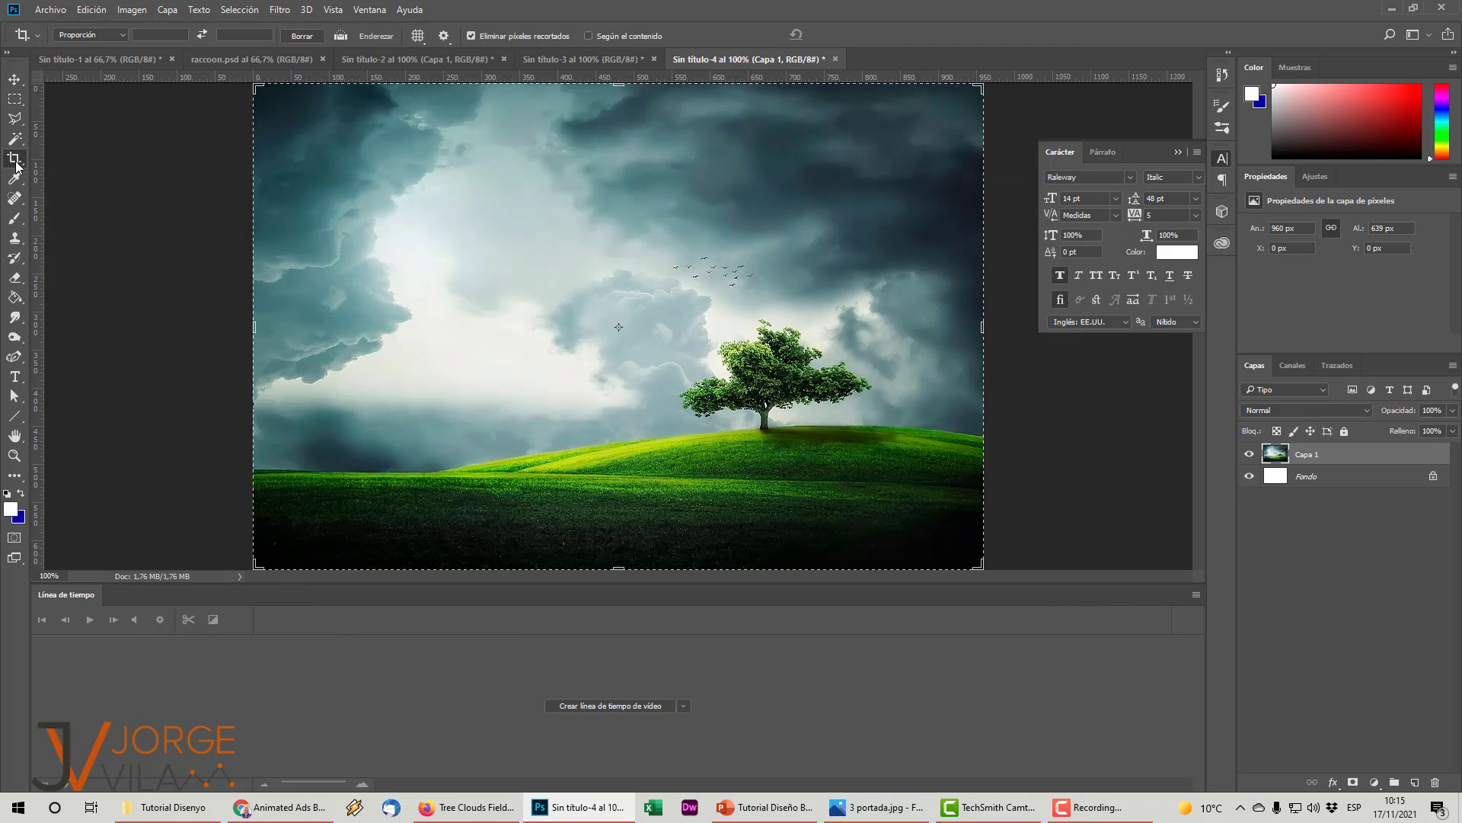
{"action": "left_click_drag", "start_coordinate": [619, 85], "coordinate": [618, 198]}
{"action": "left_click_drag", "start_coordinate": [618, 457], "coordinate": [619, 434]}
{"action": "key", "text": "Return"}
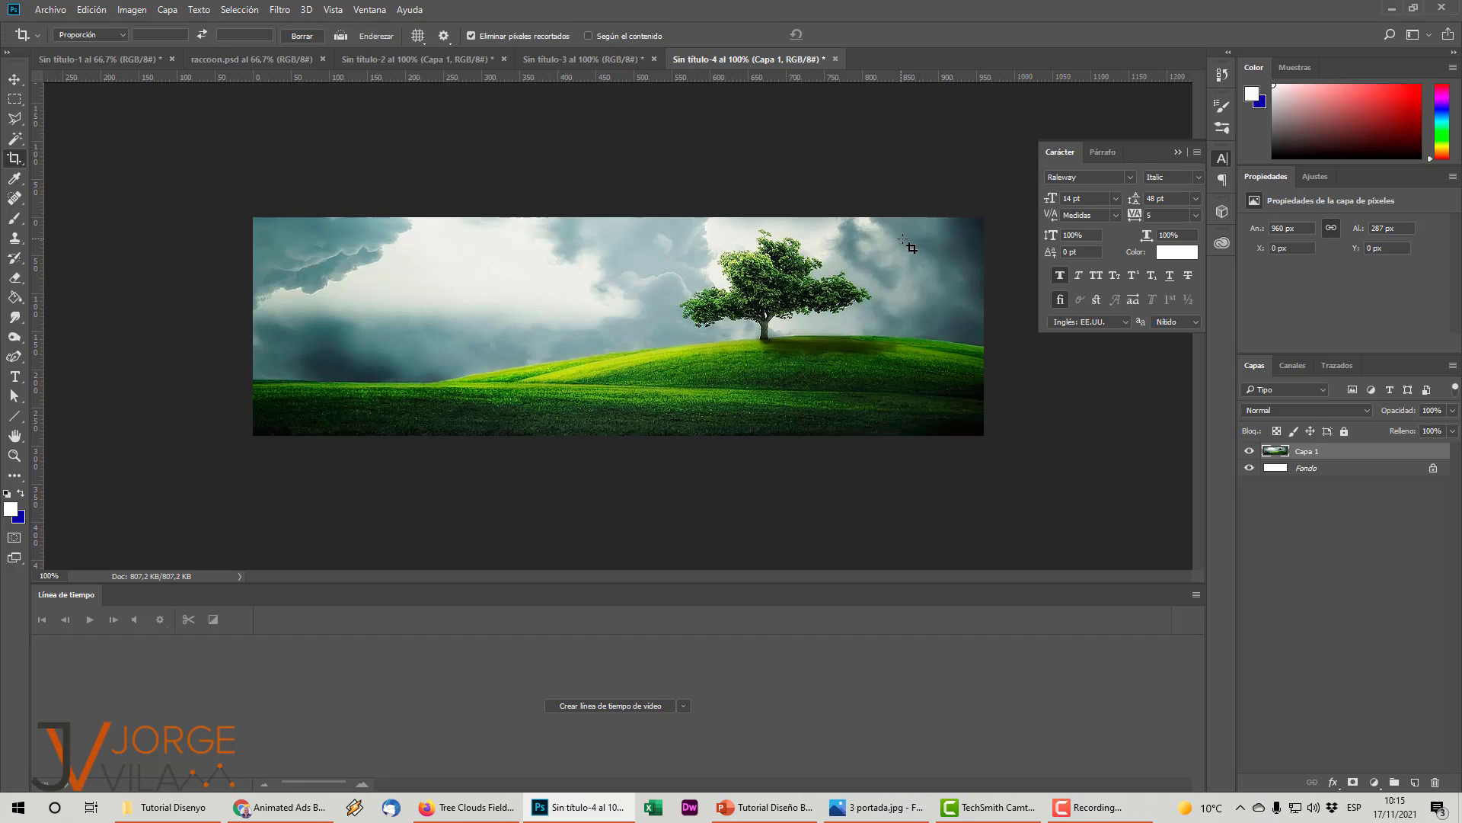
- Select a full-width strip about 38 px high across the grass below the tree and add a new layer above Capa 1
{"action": "left_click", "coordinate": [14, 98]}
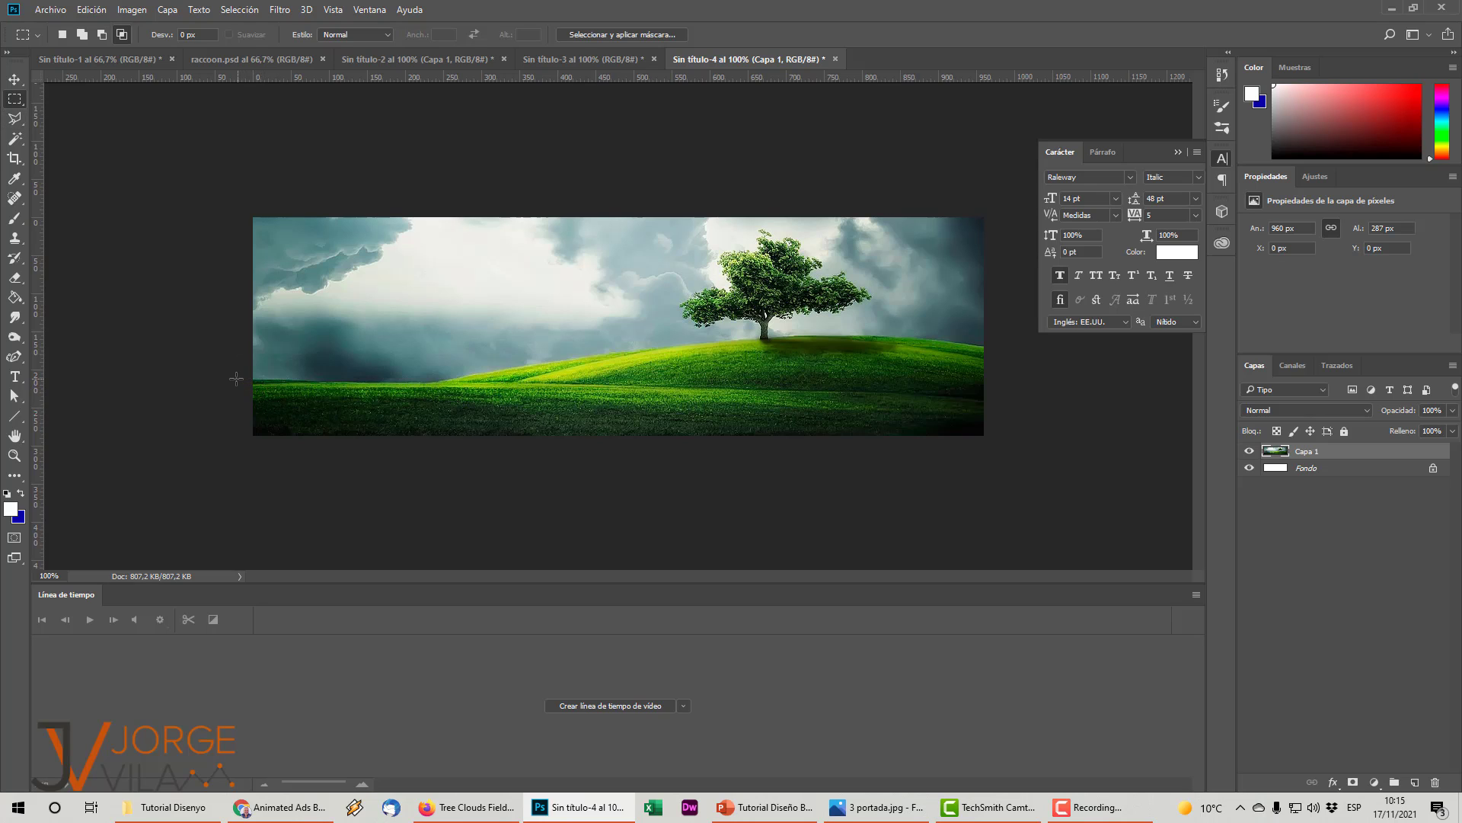
{"action": "left_click_drag", "start_coordinate": [236, 381], "coordinate": [1053, 412]}
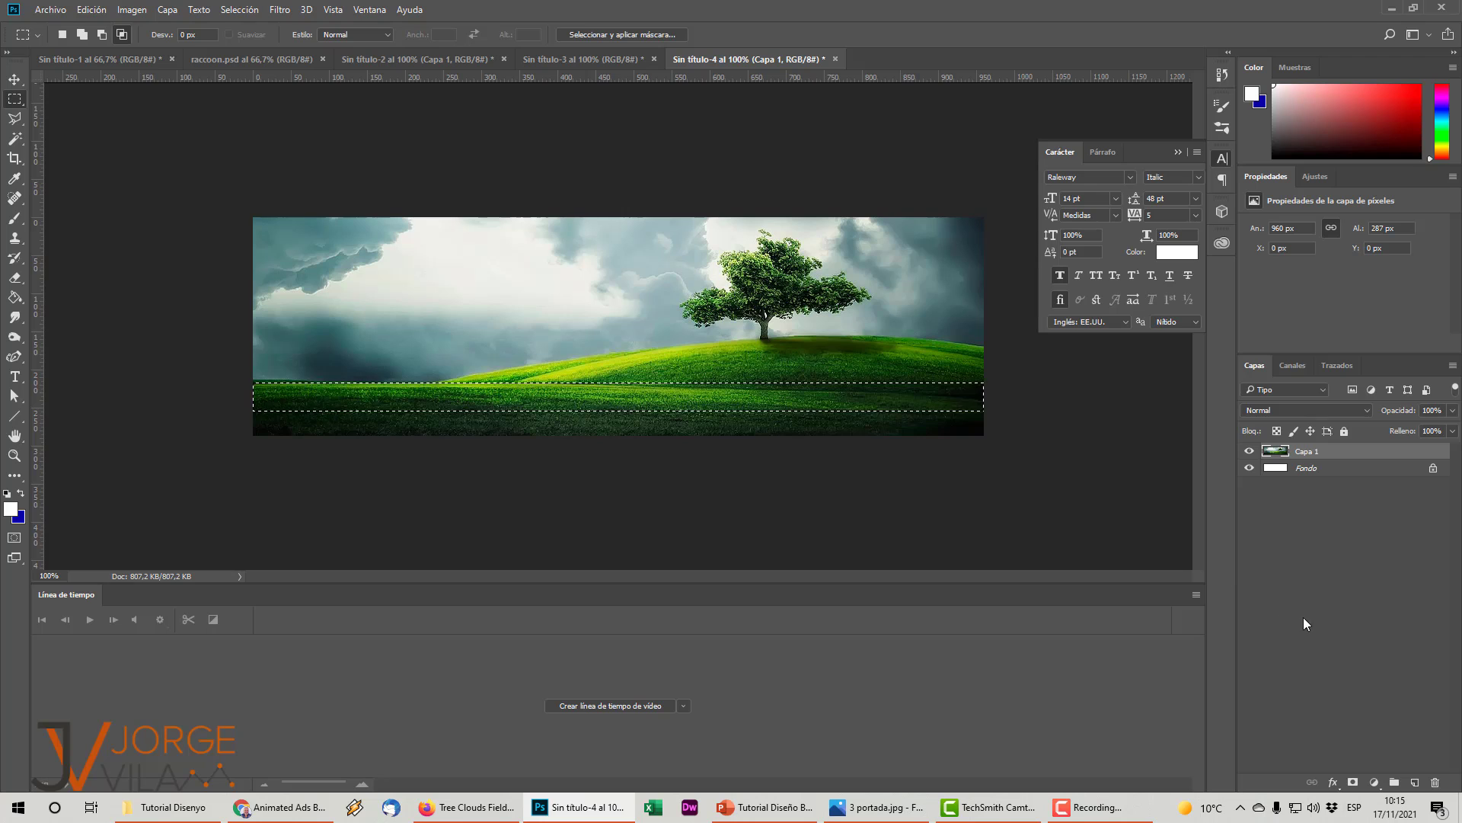
{"action": "left_click", "coordinate": [1414, 782]}
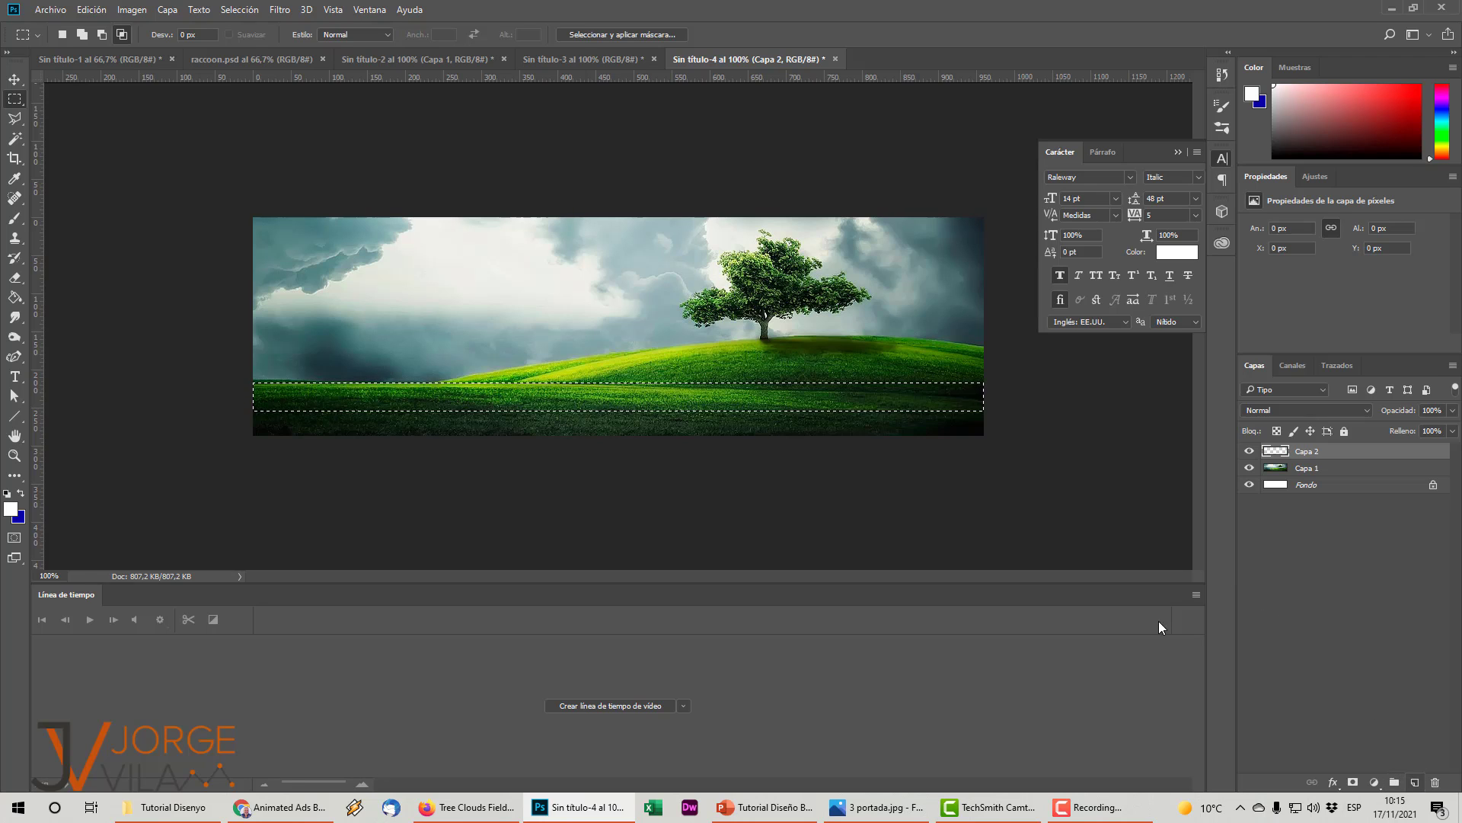
{"action": "left_click", "coordinate": [19, 519]}
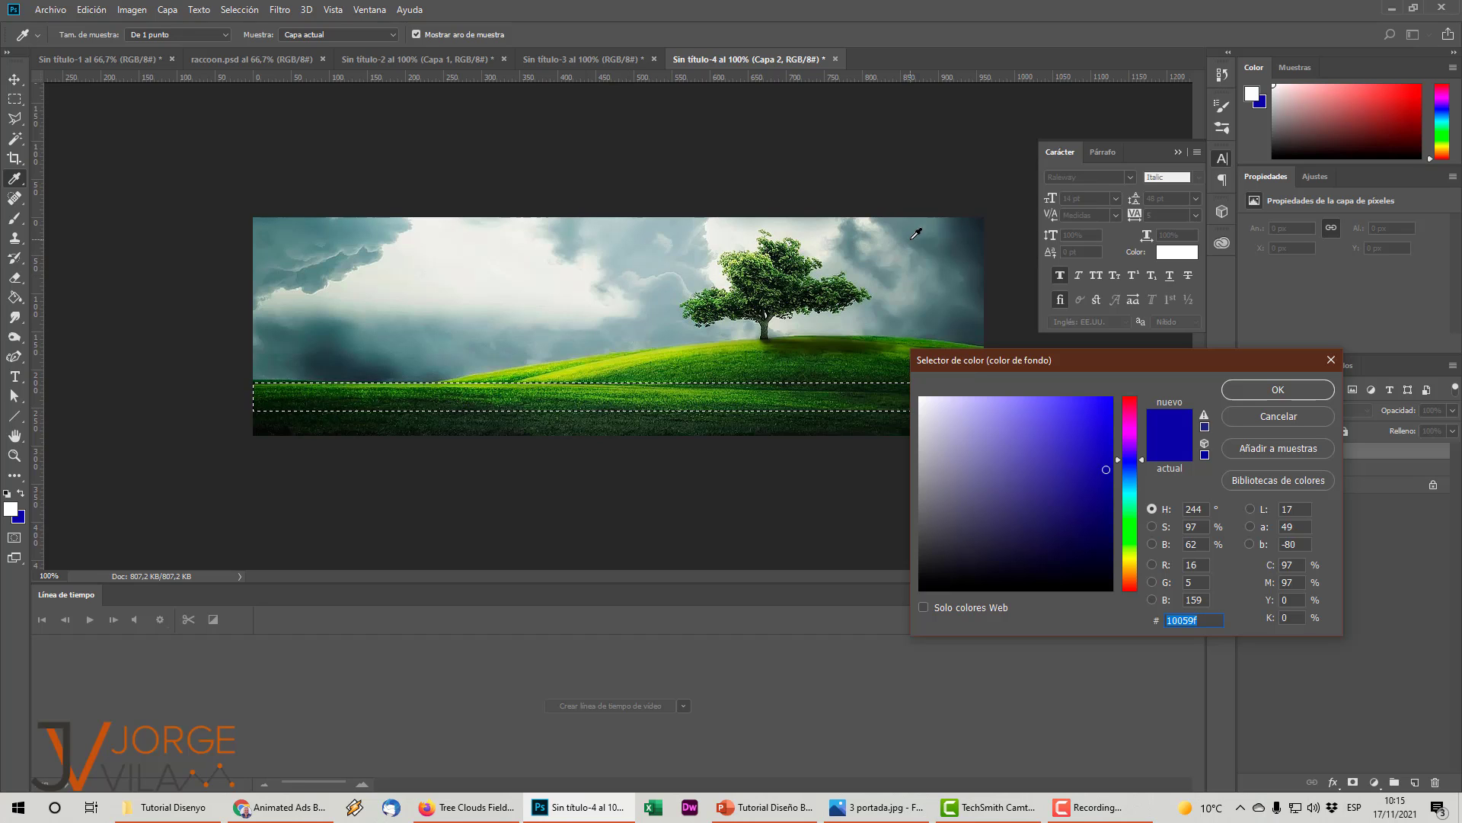
{"action": "left_click", "coordinate": [1278, 416]}
{"action": "key", "text": "m"}
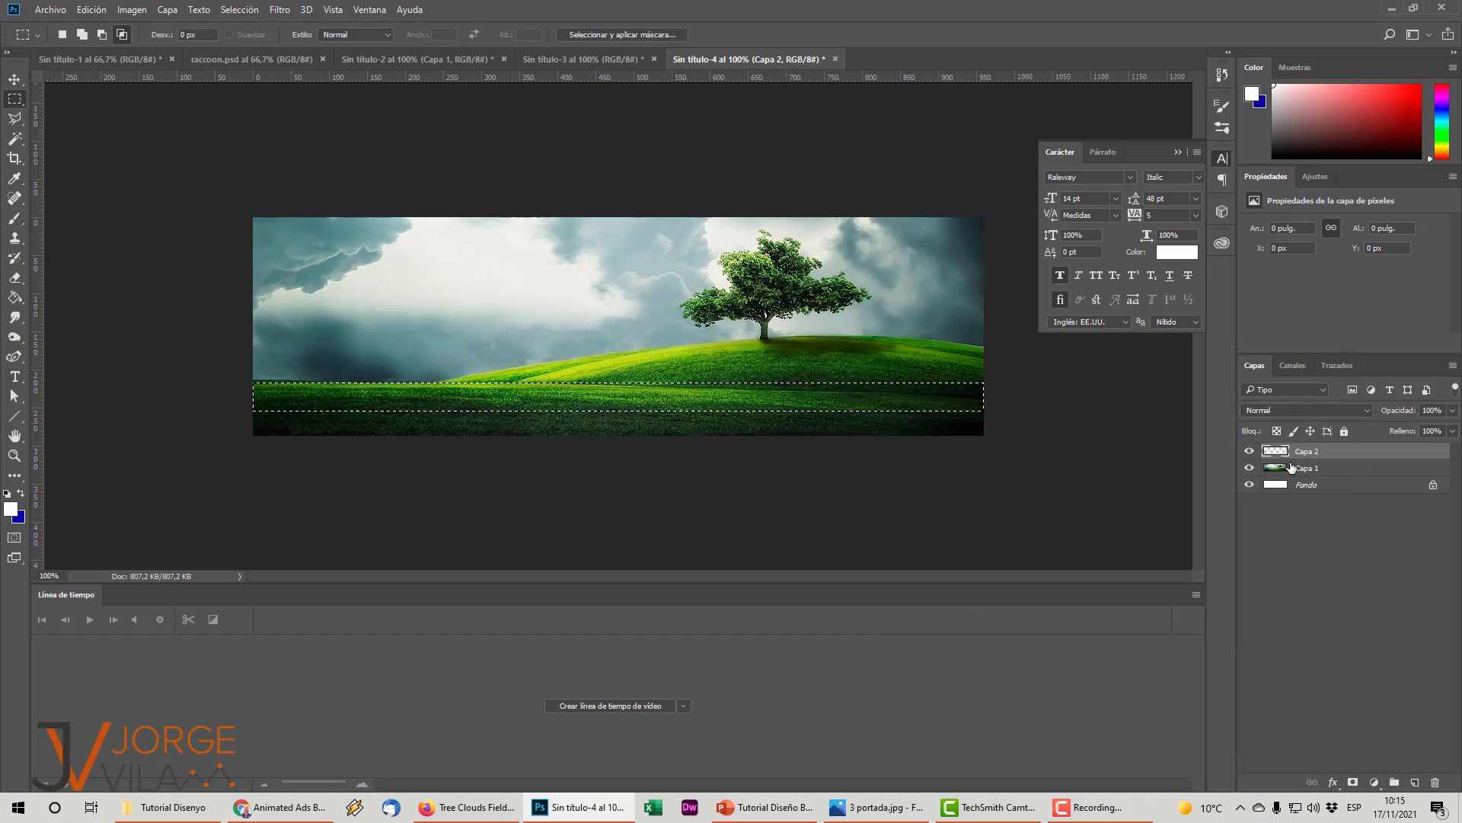
- Set the background colour to the grey-teal 6e8b89 sampled from the clouds on Capa 1, and fill the selected strip with it
{"action": "left_click", "coordinate": [1295, 467]}
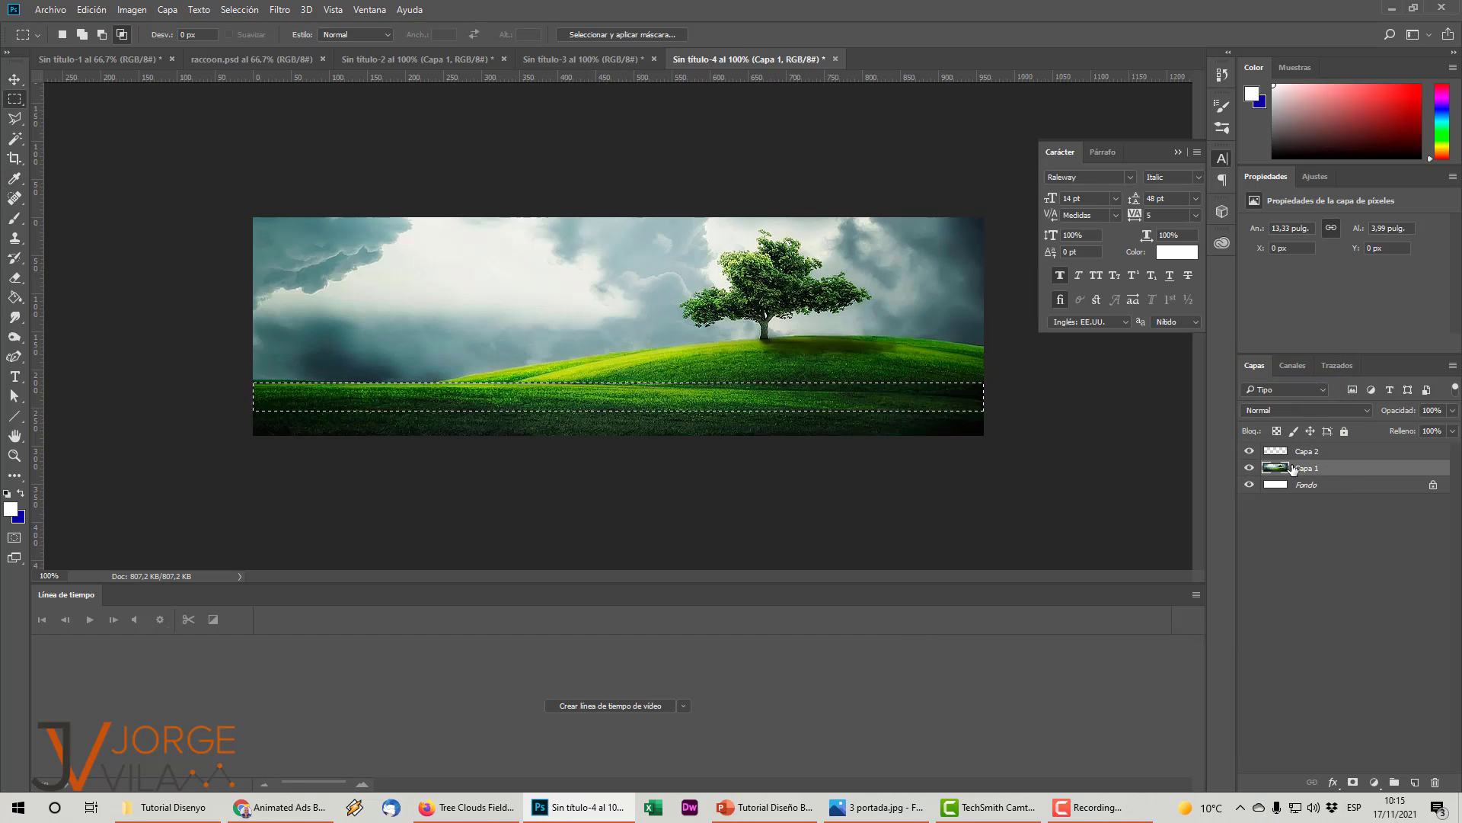
{"action": "left_click", "coordinate": [19, 519]}
{"action": "left_click", "coordinate": [319, 341]}
{"action": "left_click", "coordinate": [336, 316]}
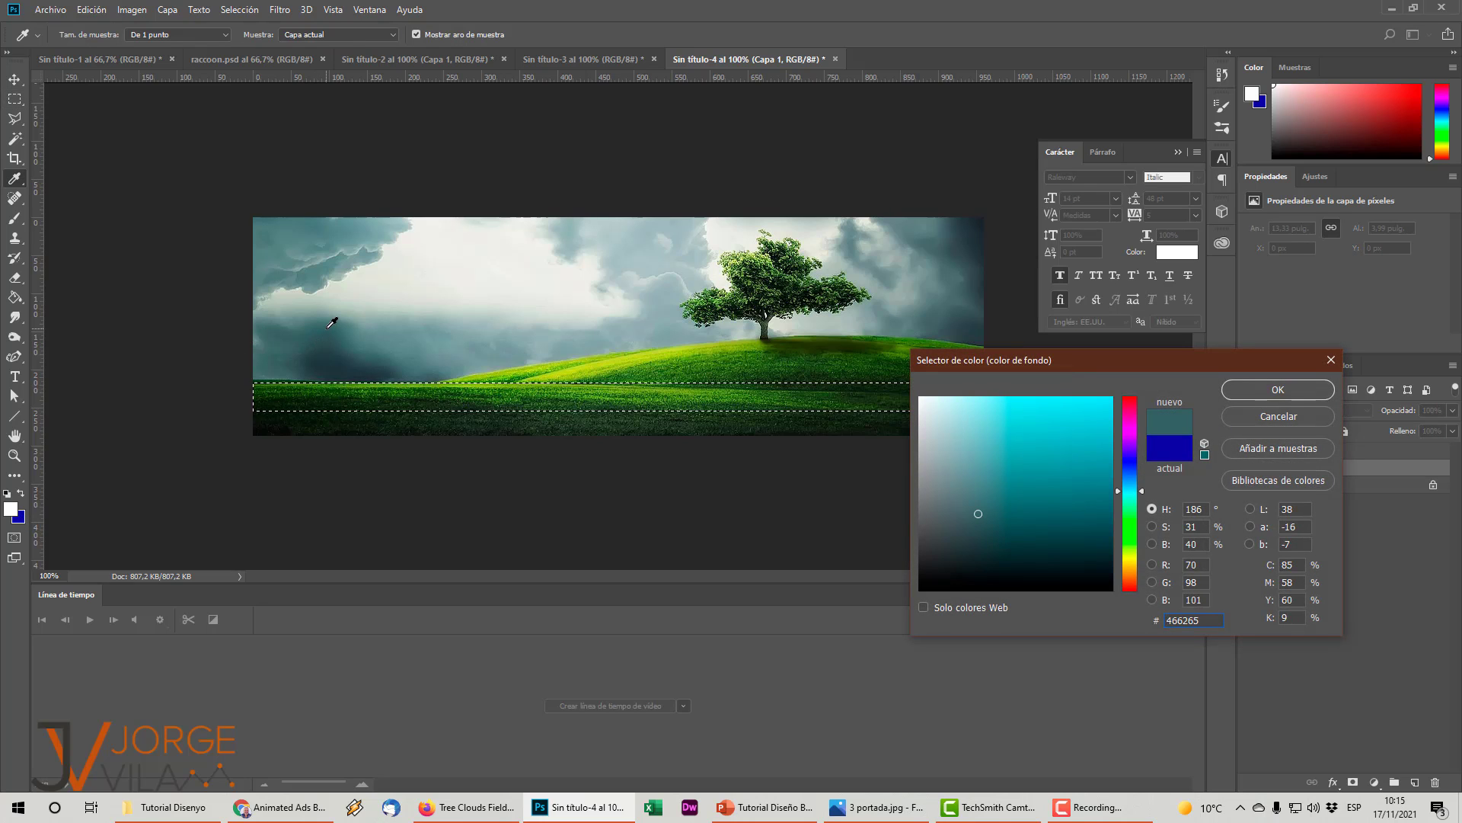
{"action": "left_click", "coordinate": [333, 307]}
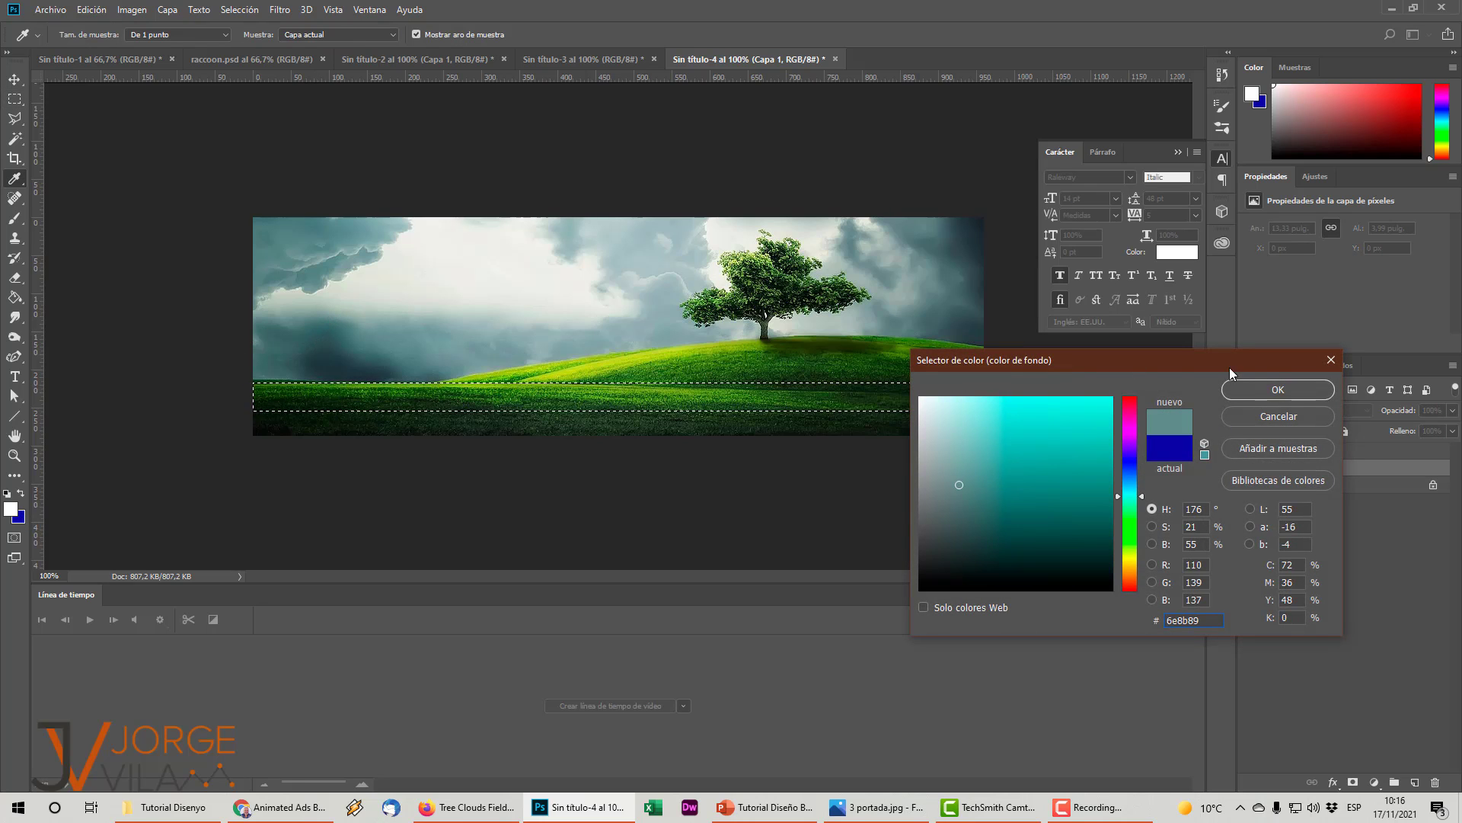
{"action": "left_click", "coordinate": [1280, 390]}
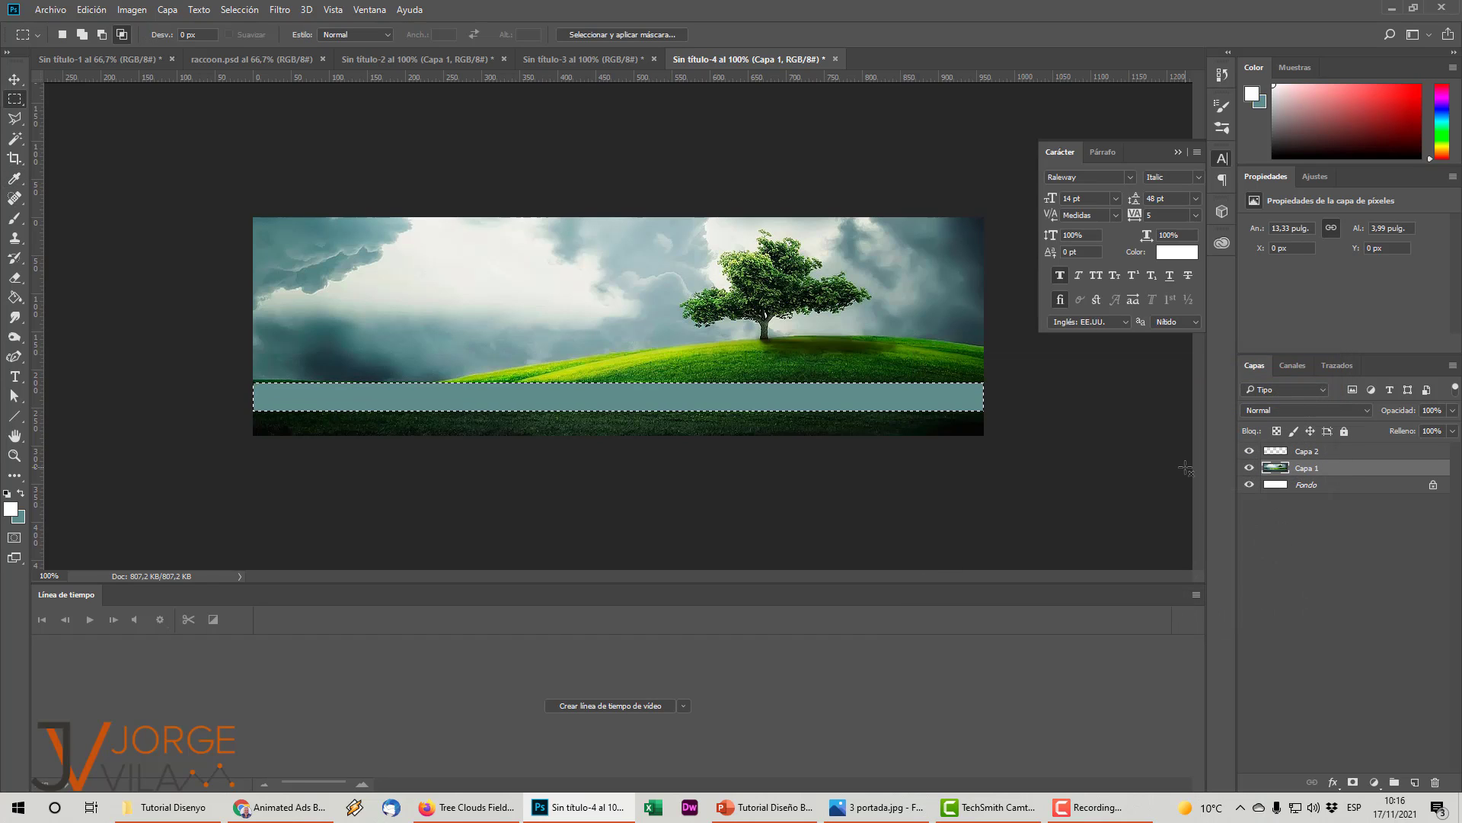
- Deselect the strip and try nudging Capa 1 down and back up
{"action": "key", "text": "ctrl+d"}
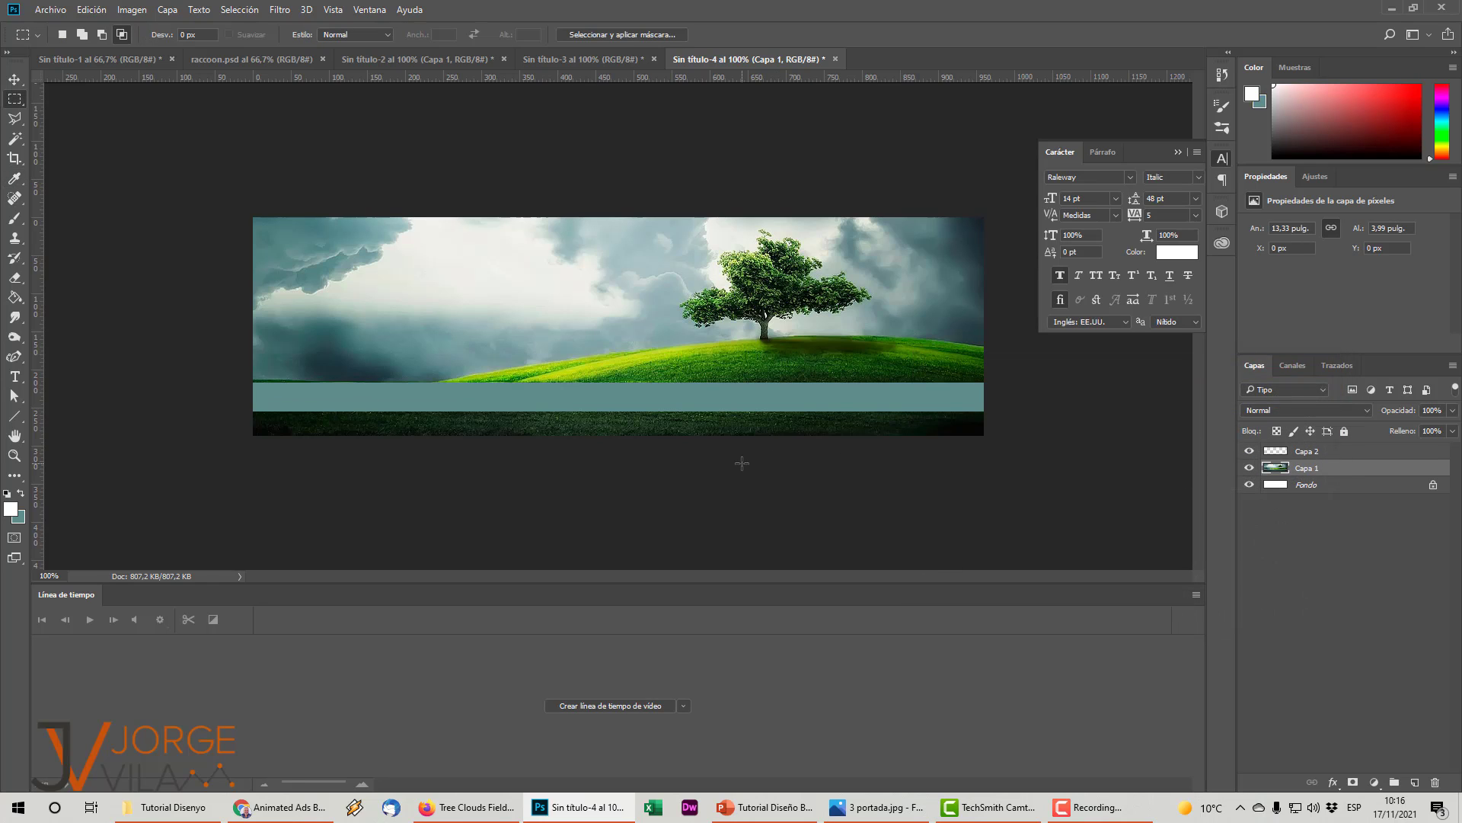
{"action": "left_click", "coordinate": [14, 79]}
{"action": "key", "text": "Down"}
{"action": "key", "text": "Down"}
{"action": "key", "text": "Down"}
{"action": "key", "text": "Up"}
{"action": "key", "text": "Up"}
{"action": "key", "text": "Up"}
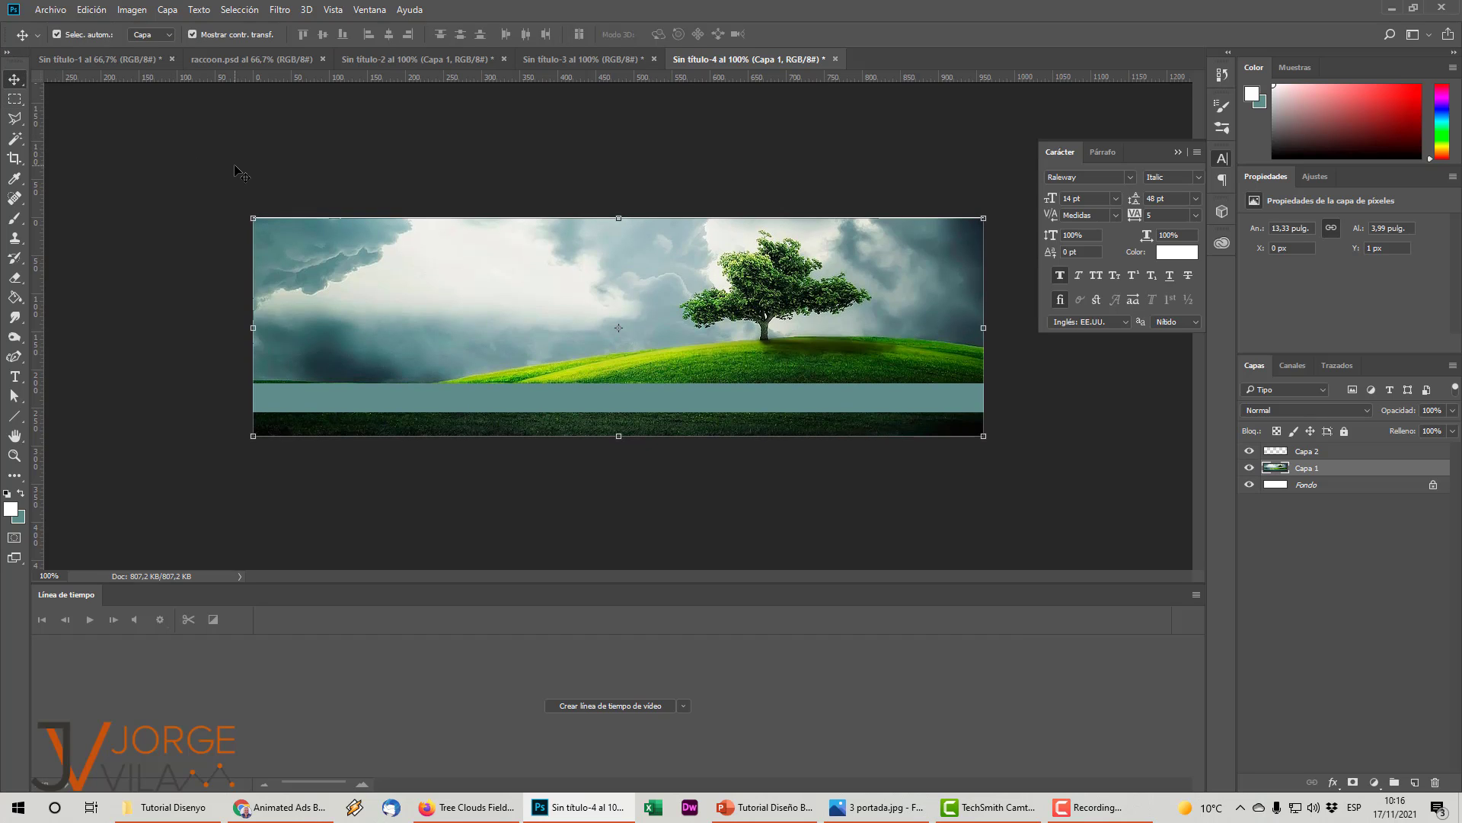
- Try to load the contents of Capa 2 as a selection
{"action": "left_click", "coordinate": [1329, 453]}
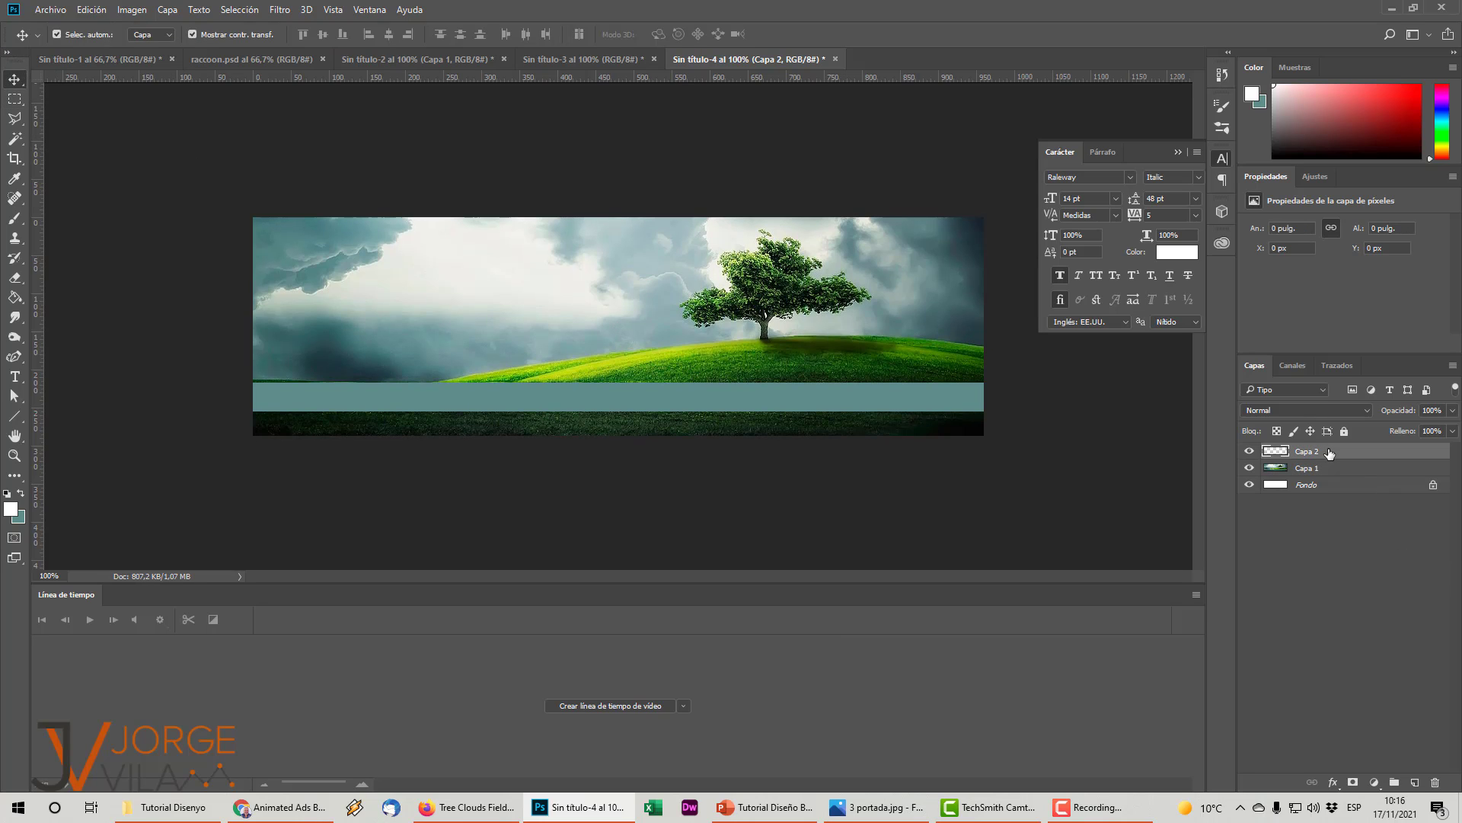
{"action": "left_click", "coordinate": [1287, 472]}
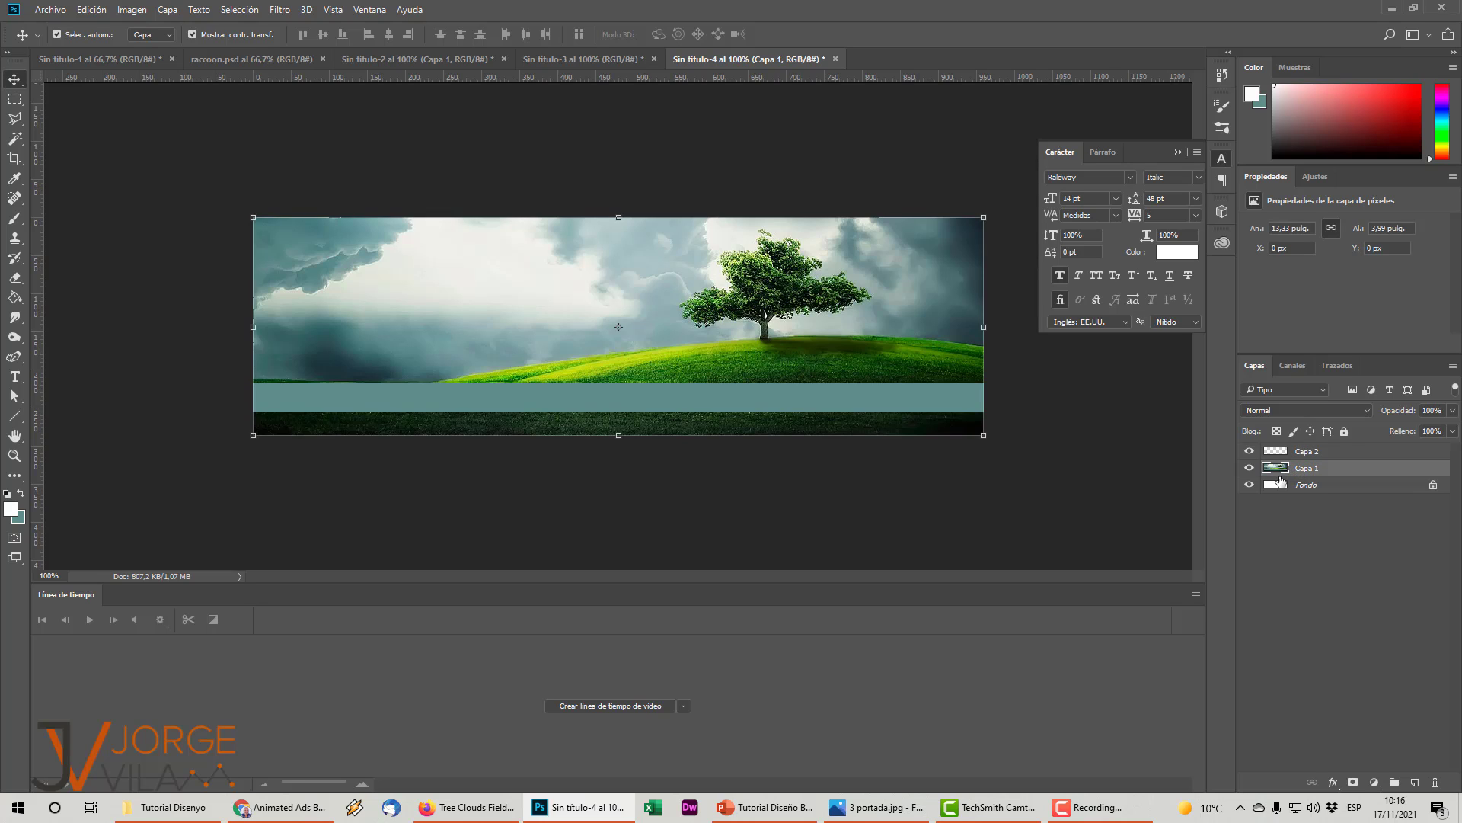
{"action": "key", "text": "ctrl+z"}
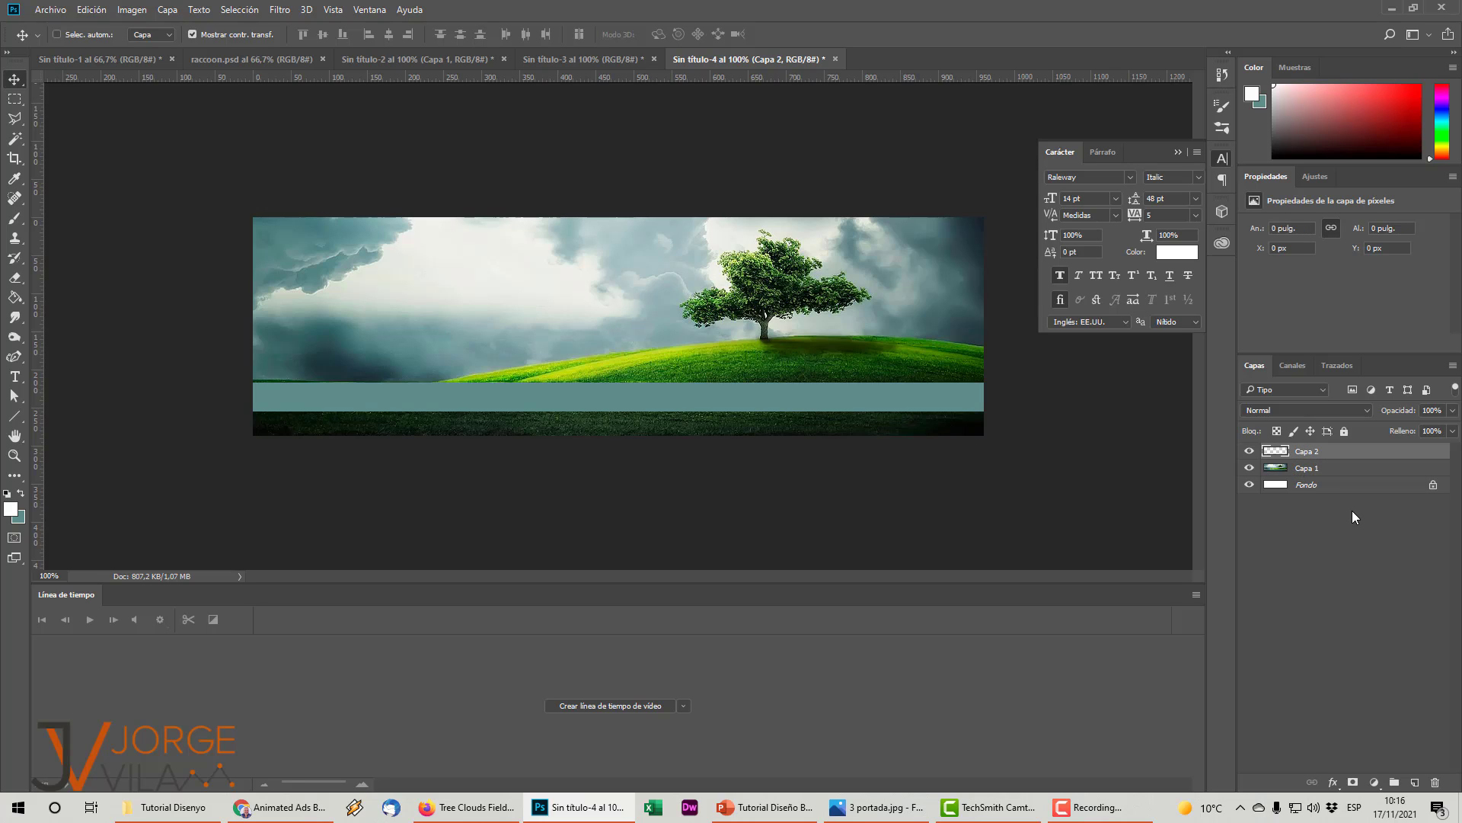
{"action": "left_click", "coordinate": [1276, 452], "text": "ctrl"}
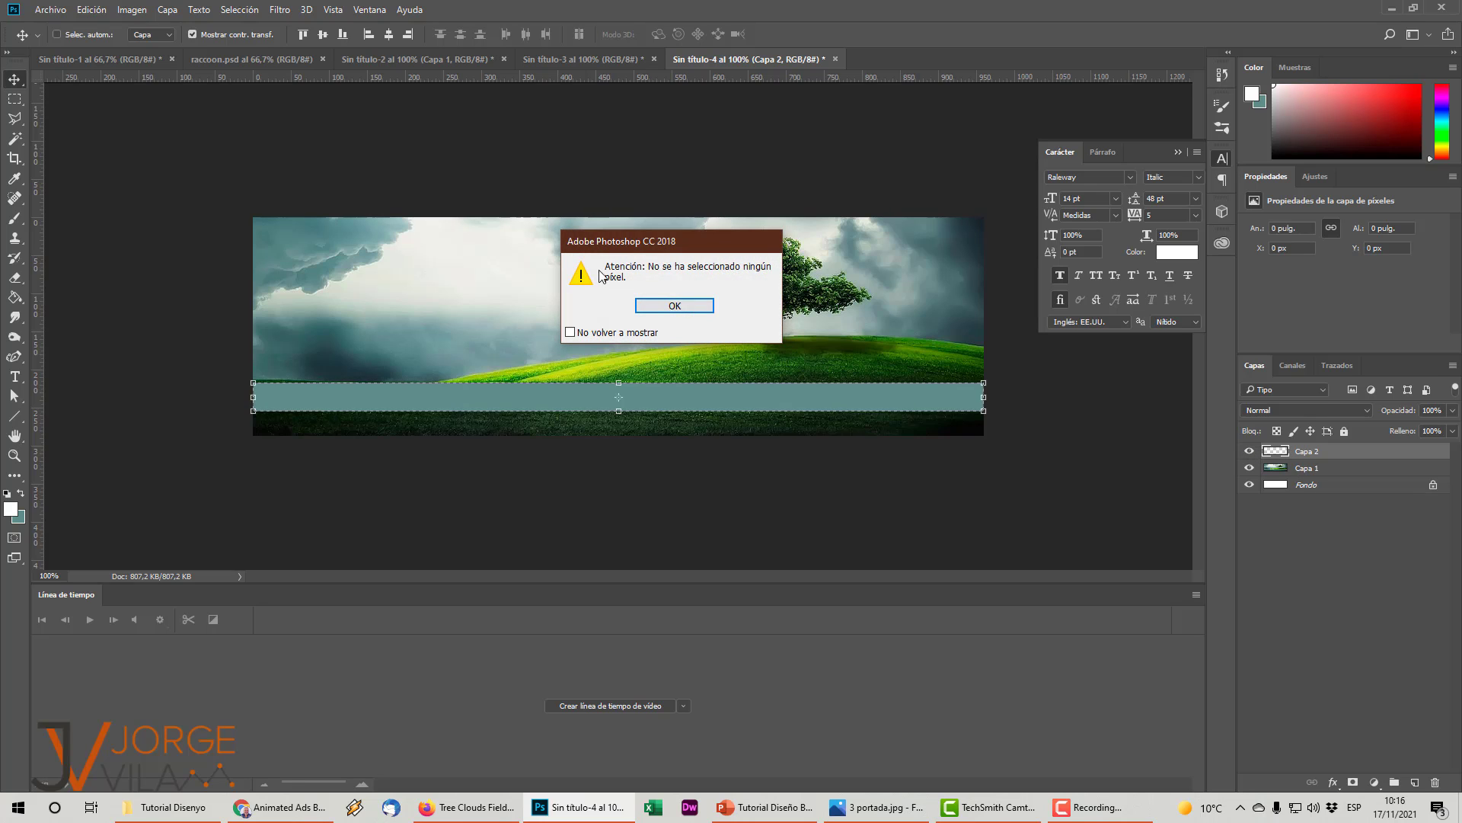
{"action": "left_click", "coordinate": [657, 307]}
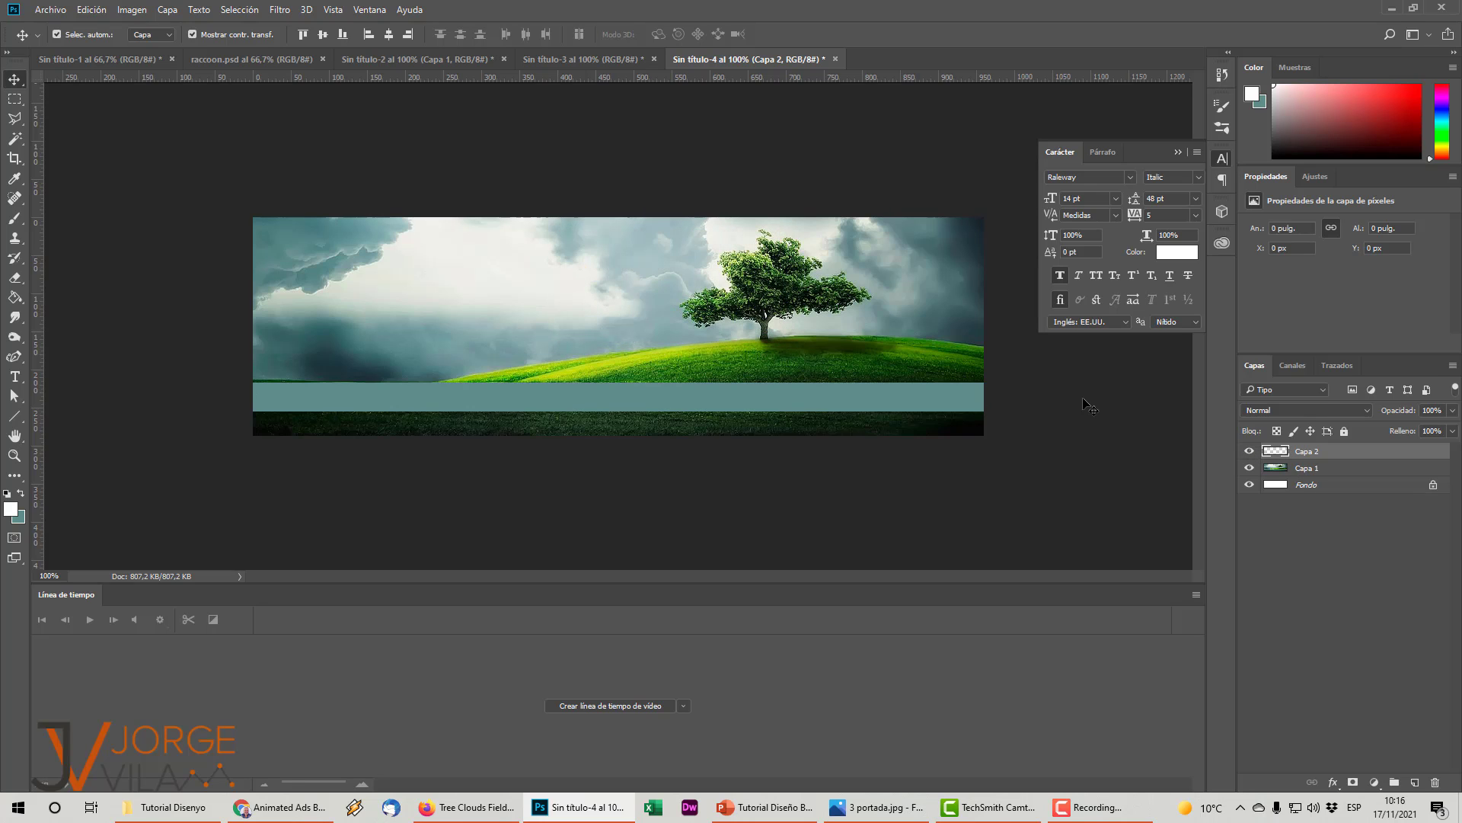
- Undo the strip fill on Capa 1 to restore the selection, and fill it on Capa 2 with the background colour
{"action": "left_click", "coordinate": [1250, 452]}
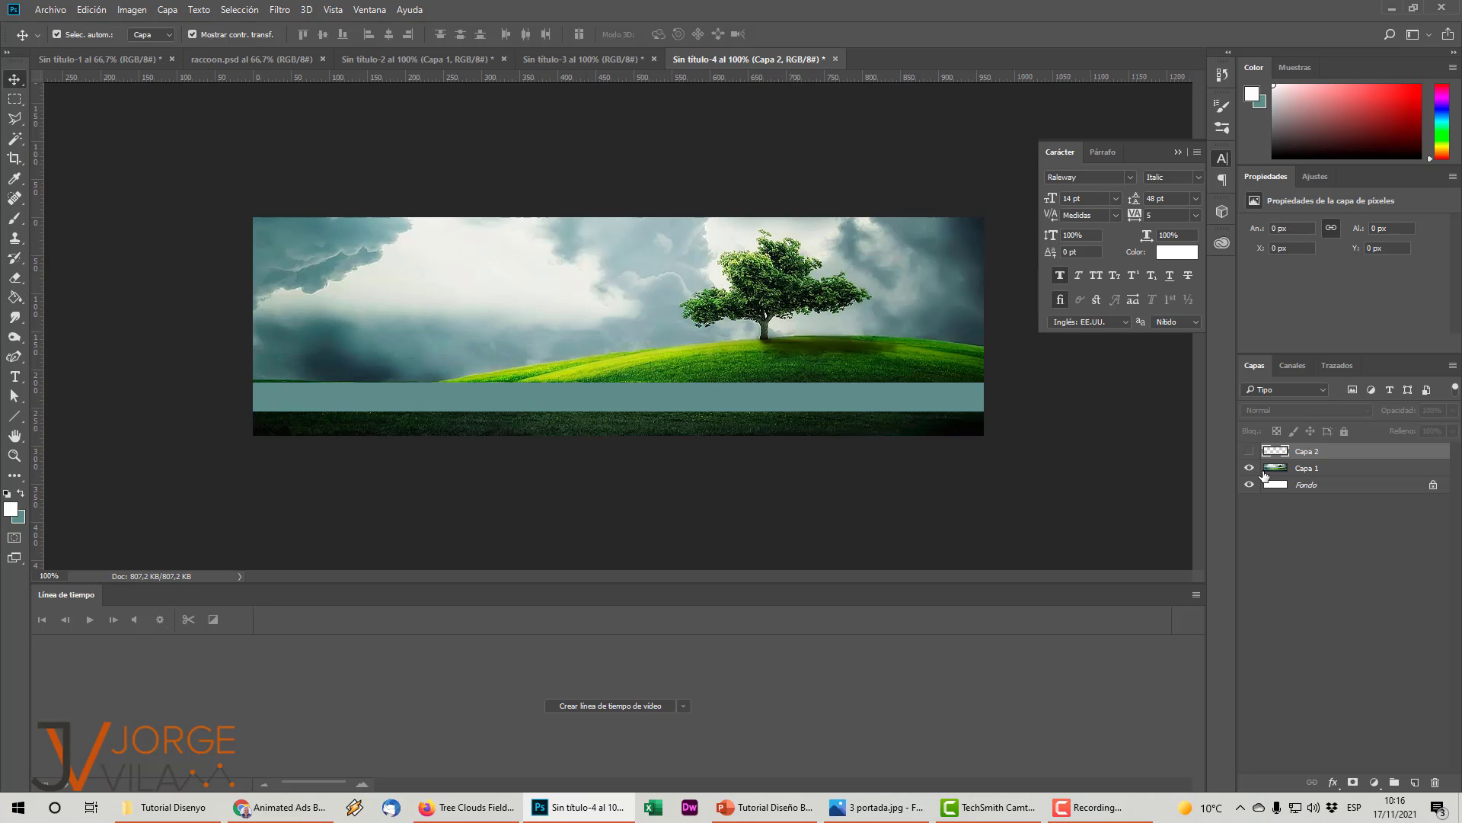
{"action": "left_click", "coordinate": [1276, 451], "text": "ctrl"}
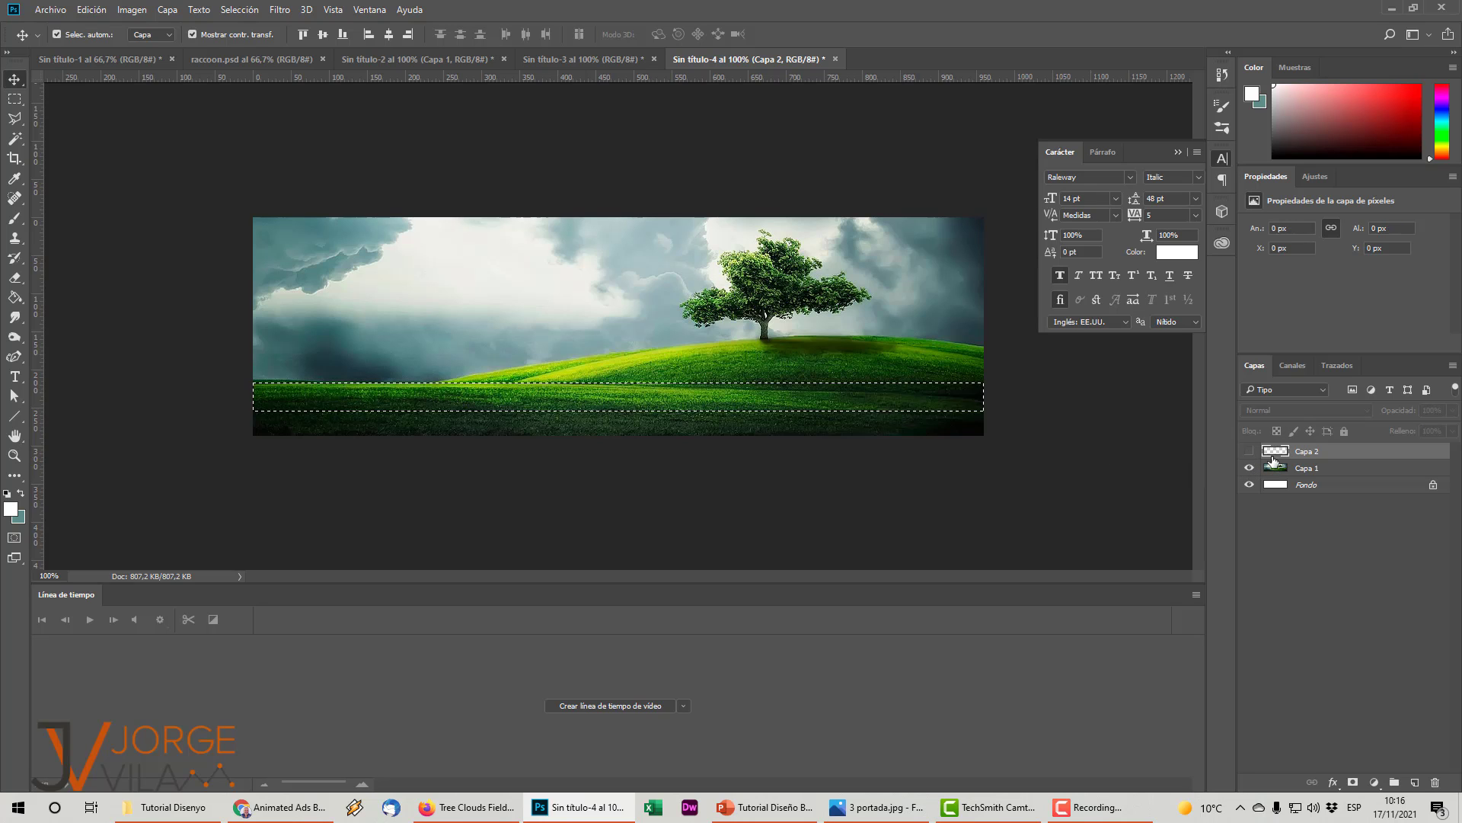
{"action": "left_click", "coordinate": [1249, 451]}
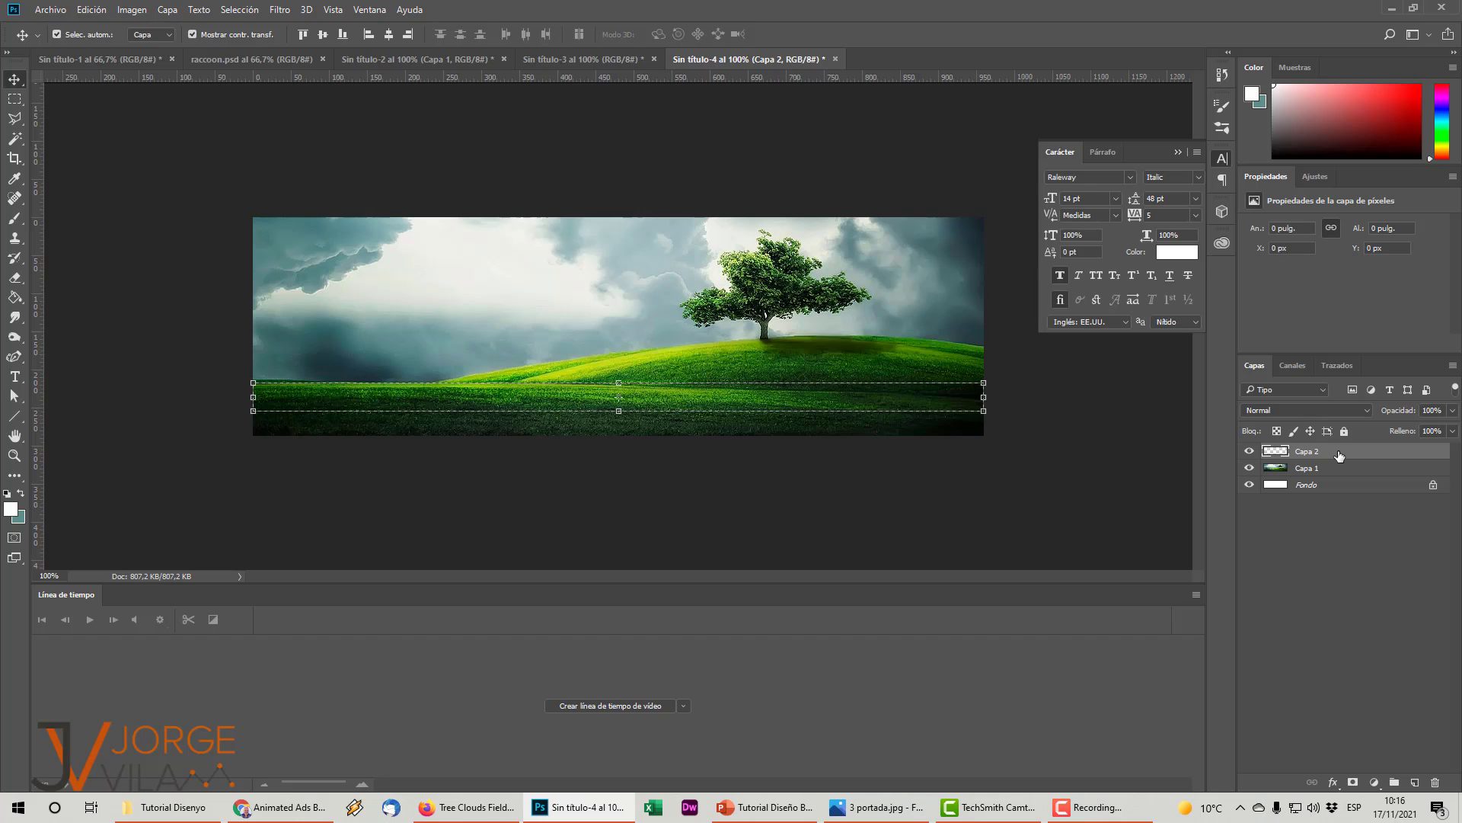
{"action": "key", "text": "ctrl+BackSpace"}
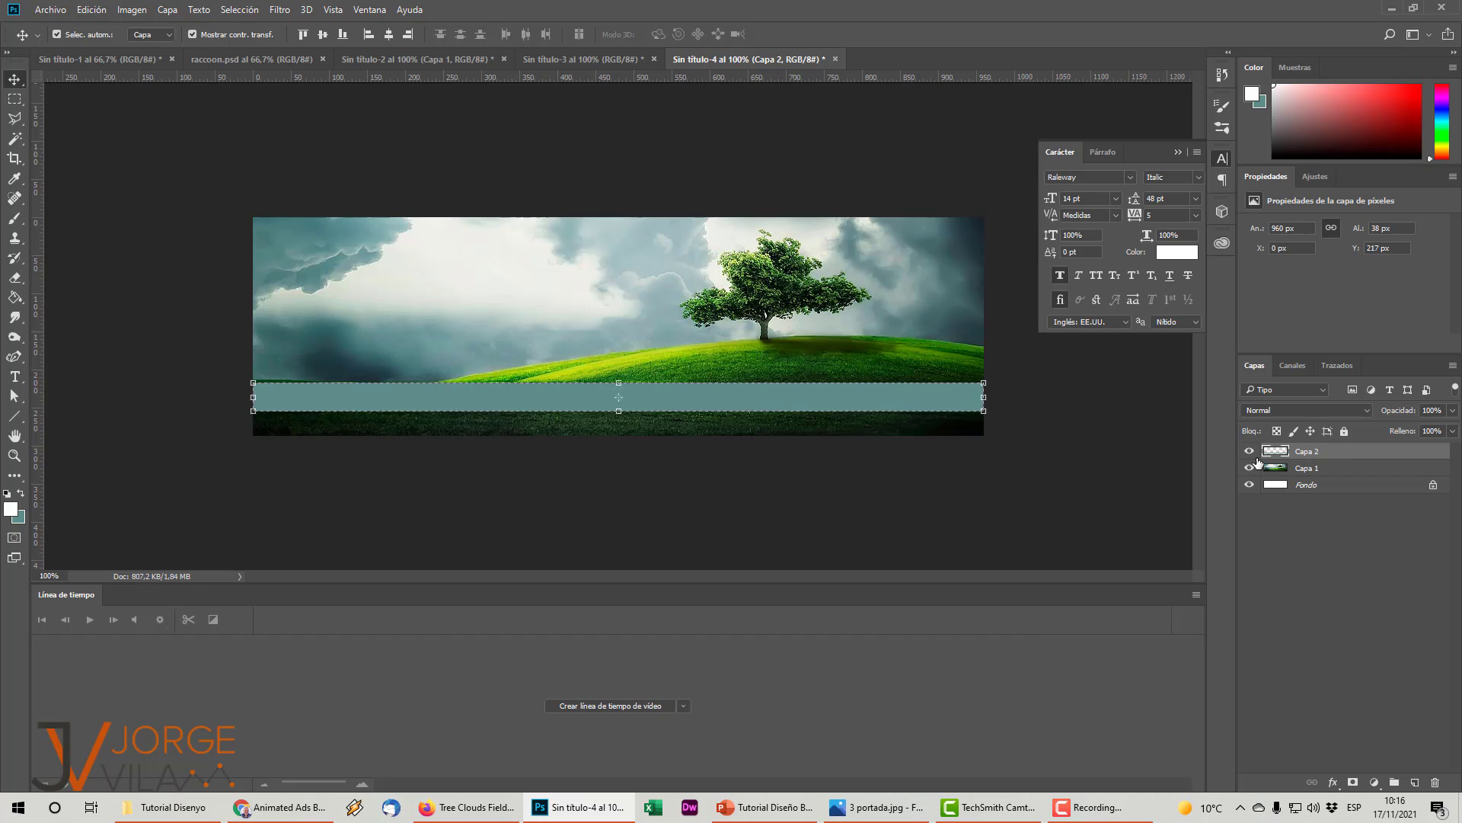
- Toggle the visibility of Capa 2 off and on, and nudge its strip 12 px down to a Y position of 229 px
{"action": "left_click", "coordinate": [1250, 452]}
{"action": "left_click", "coordinate": [1250, 452]}
{"action": "key", "text": "Down"}
{"action": "key", "text": "Down"}
{"action": "key", "text": "Down"}
{"action": "key", "text": "Down"}
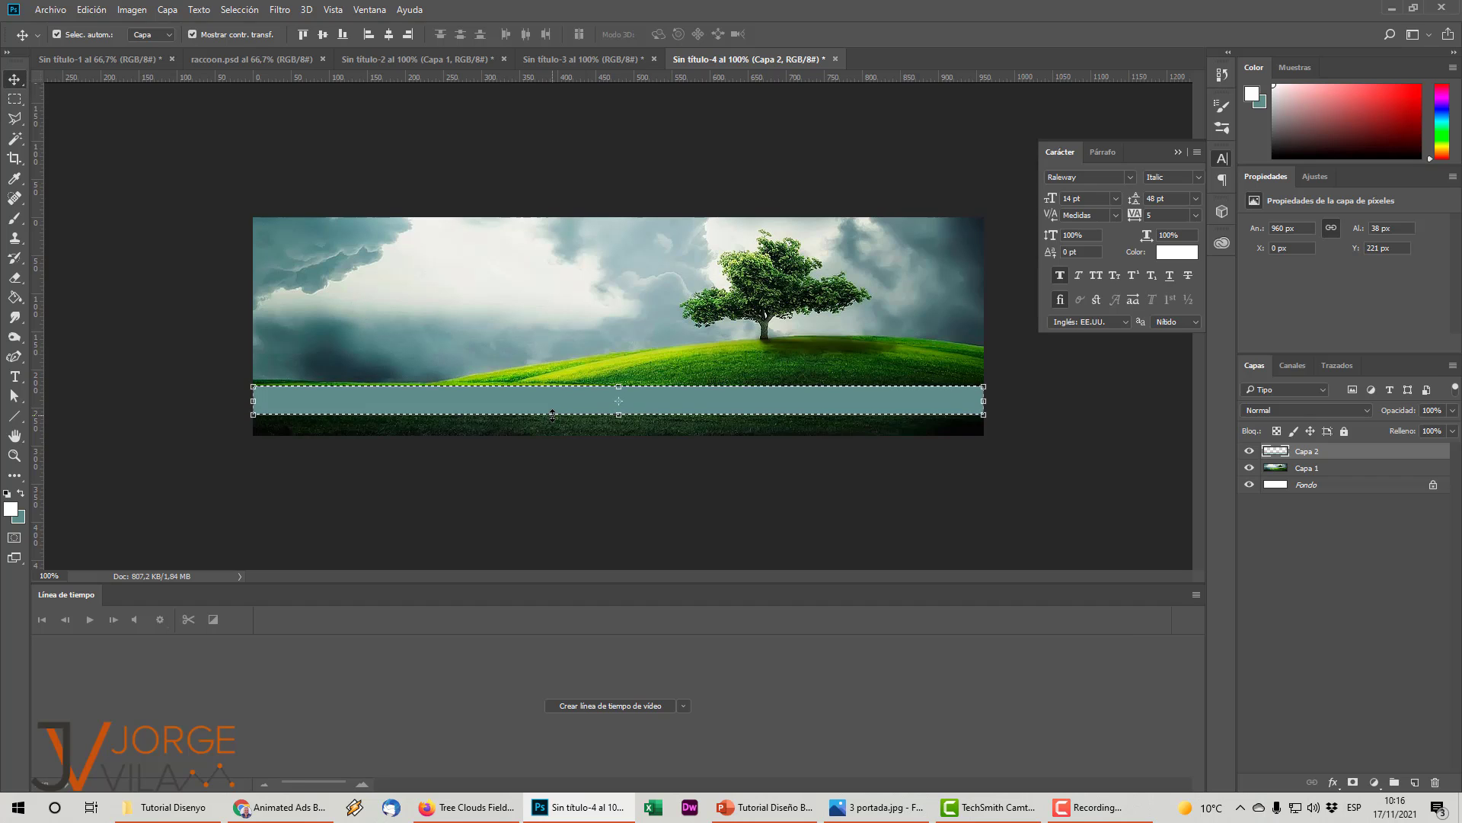
{"action": "key", "text": "Down"}
{"action": "key", "text": "Down"}
{"action": "key", "text": "Down"}
{"action": "key", "text": "Down"}
{"action": "key", "text": "Down"}
{"action": "key", "text": "Down"}
{"action": "key", "text": "Down"}
{"action": "key", "text": "Down"}
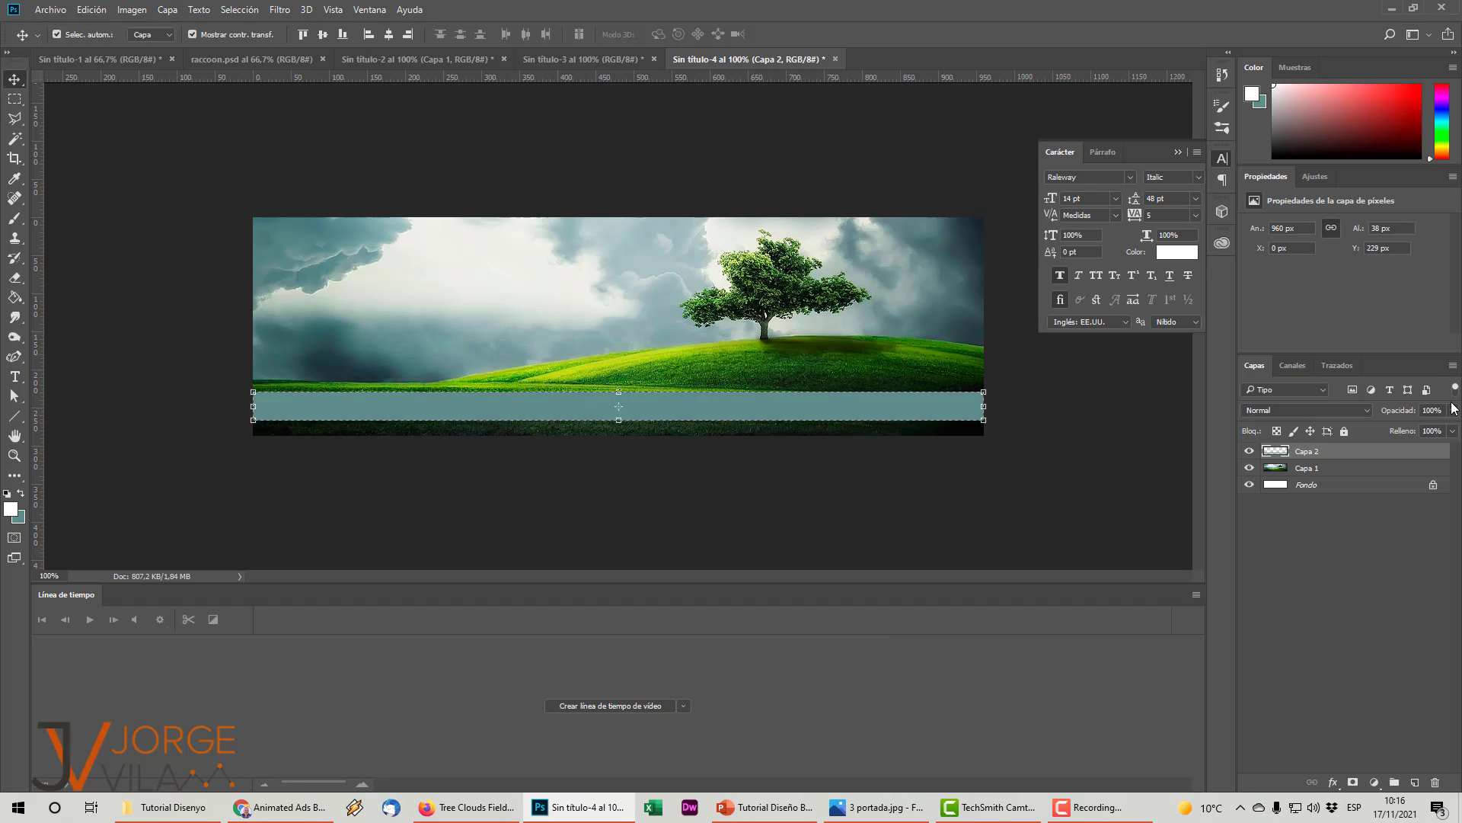
- Lower the opacity of Capa 2 to about 74% so the grass shows through the strip
{"action": "left_click", "coordinate": [1452, 410]}
{"action": "left_click_drag", "start_coordinate": [1451, 428], "coordinate": [1419, 431]}
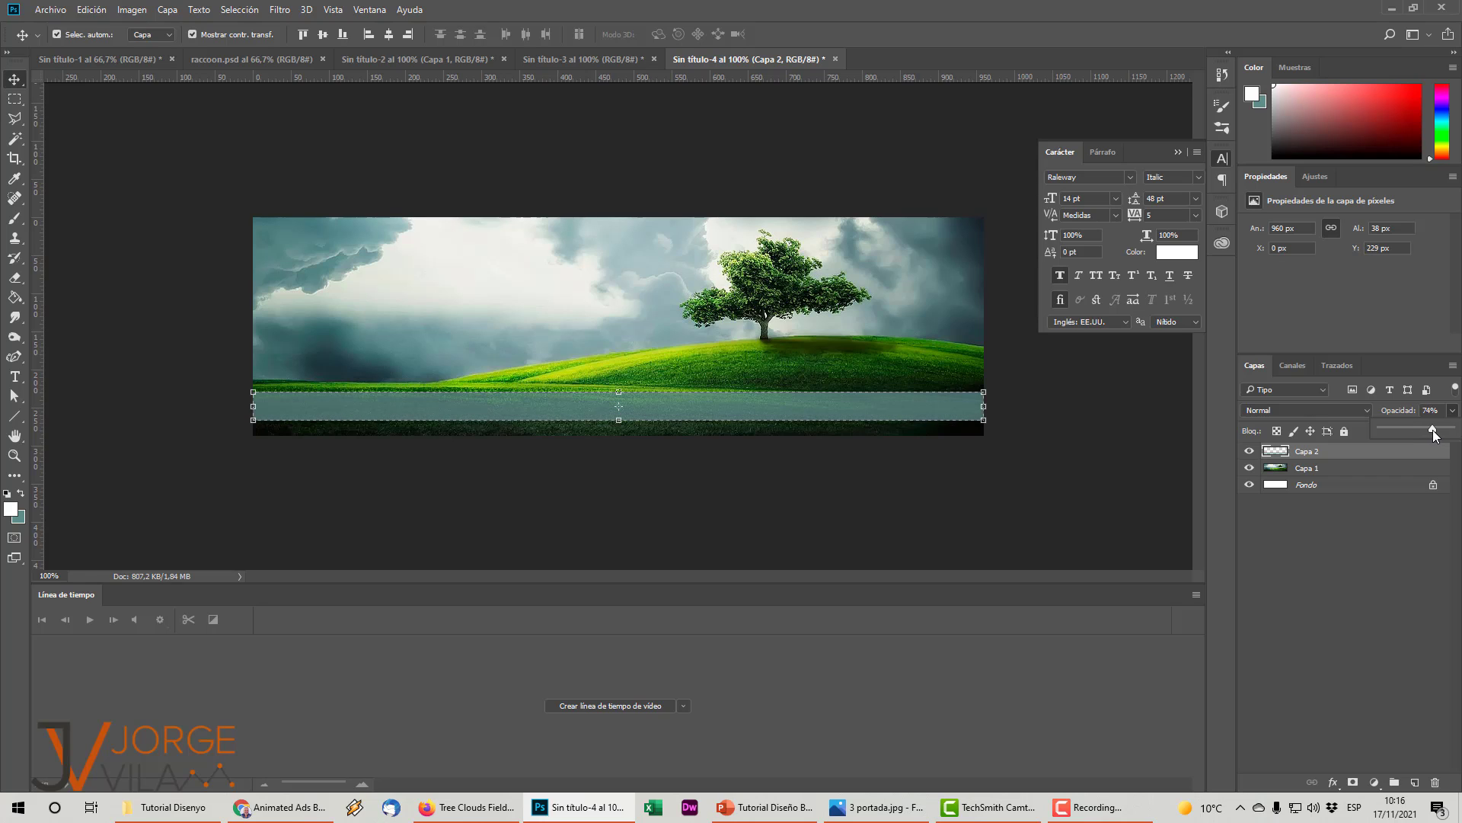
{"action": "left_click", "coordinate": [1426, 487]}
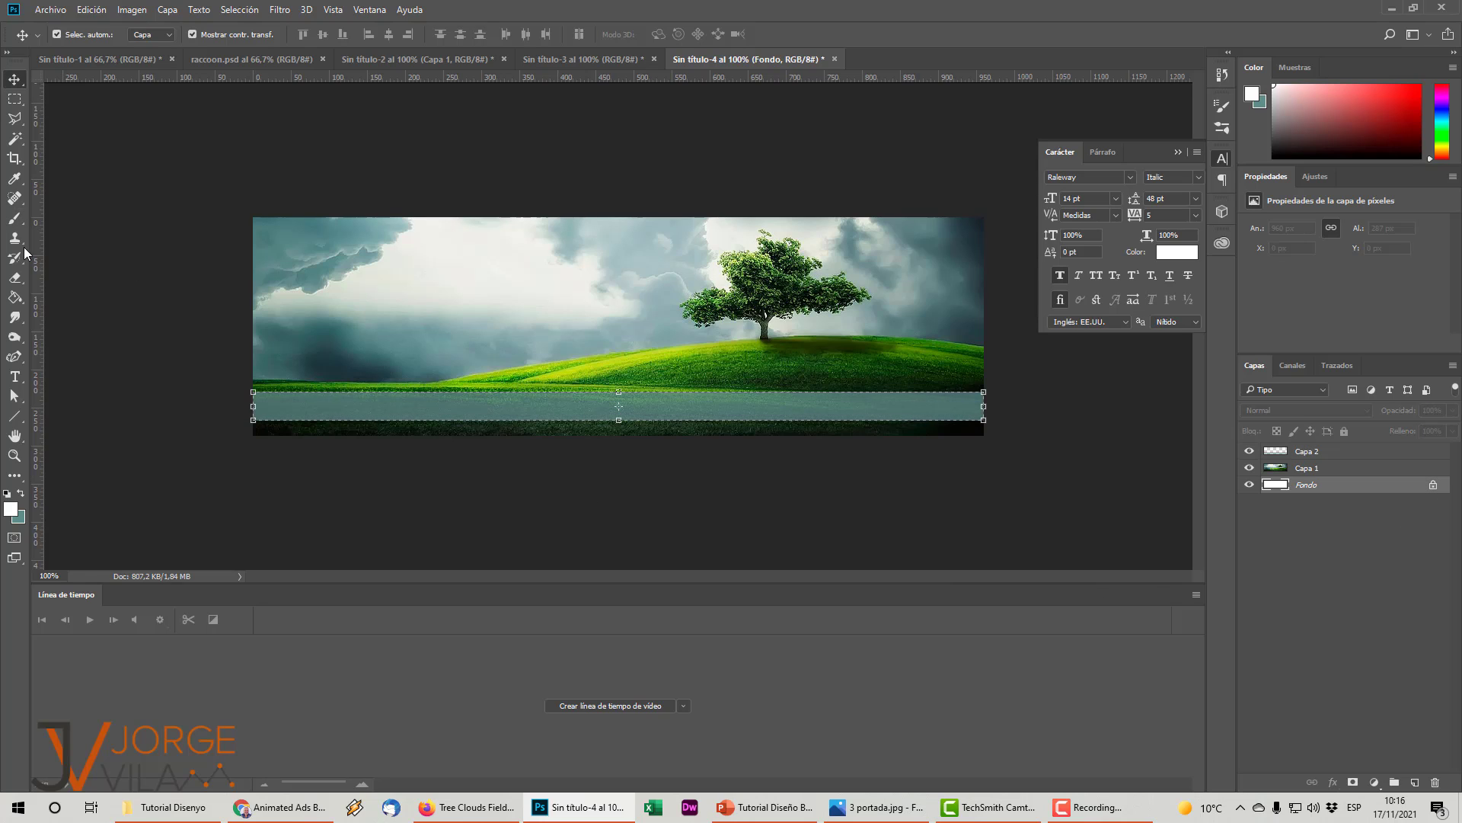
- Add the text "VISIT OUR WONDERFUL TOWN" near the strip's left end, coloured white (ffffff)
{"action": "left_click", "coordinate": [14, 376]}
{"action": "left_click", "coordinate": [282, 406]}
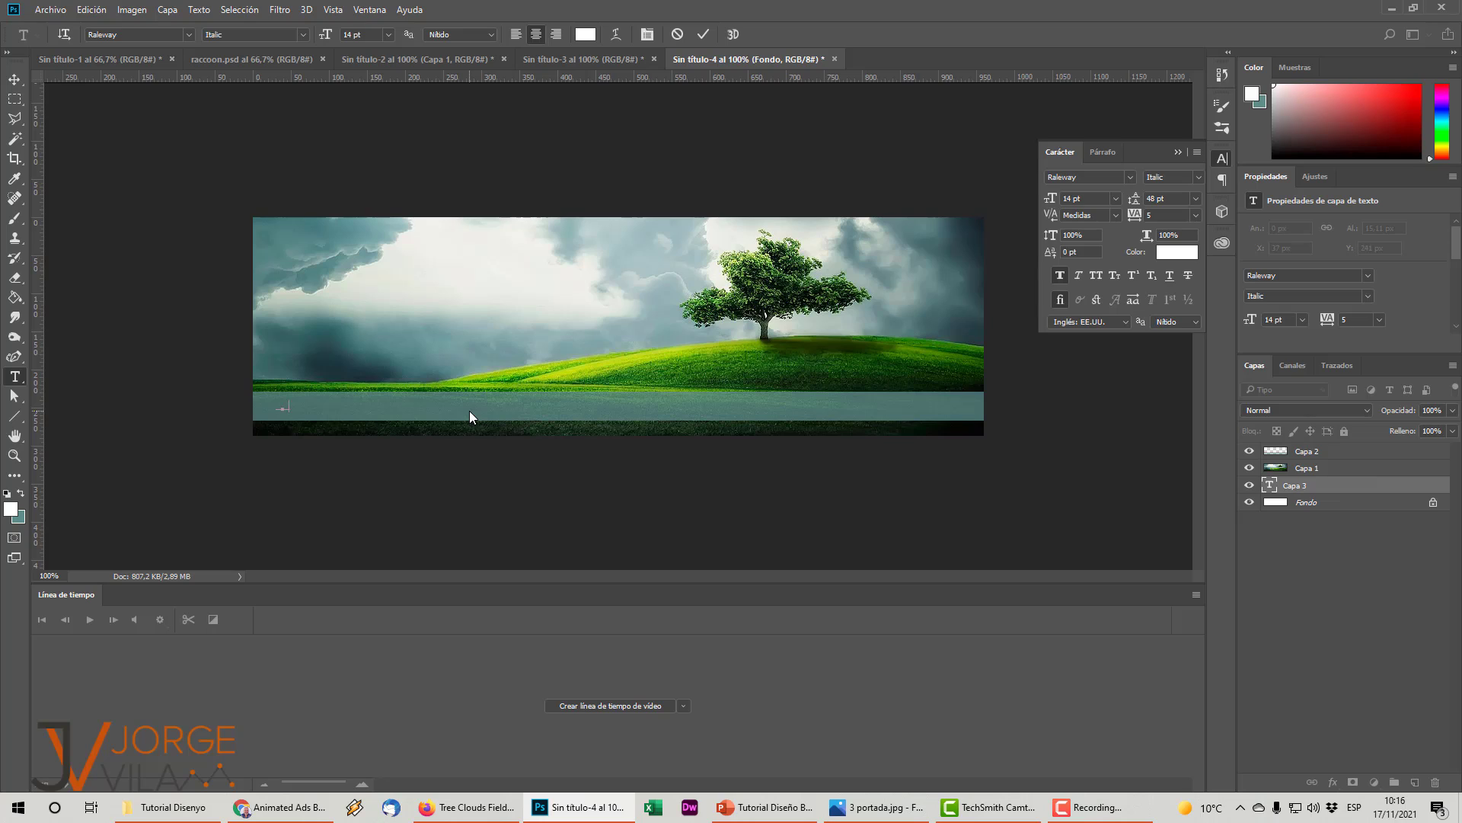
{"action": "type", "text": ".jom"}
{"action": "key", "text": "ctrl+a"}
{"action": "key", "text": "Right"}
{"action": "key", "text": "ctrl+a"}
{"action": "left_click", "coordinate": [1176, 251]}
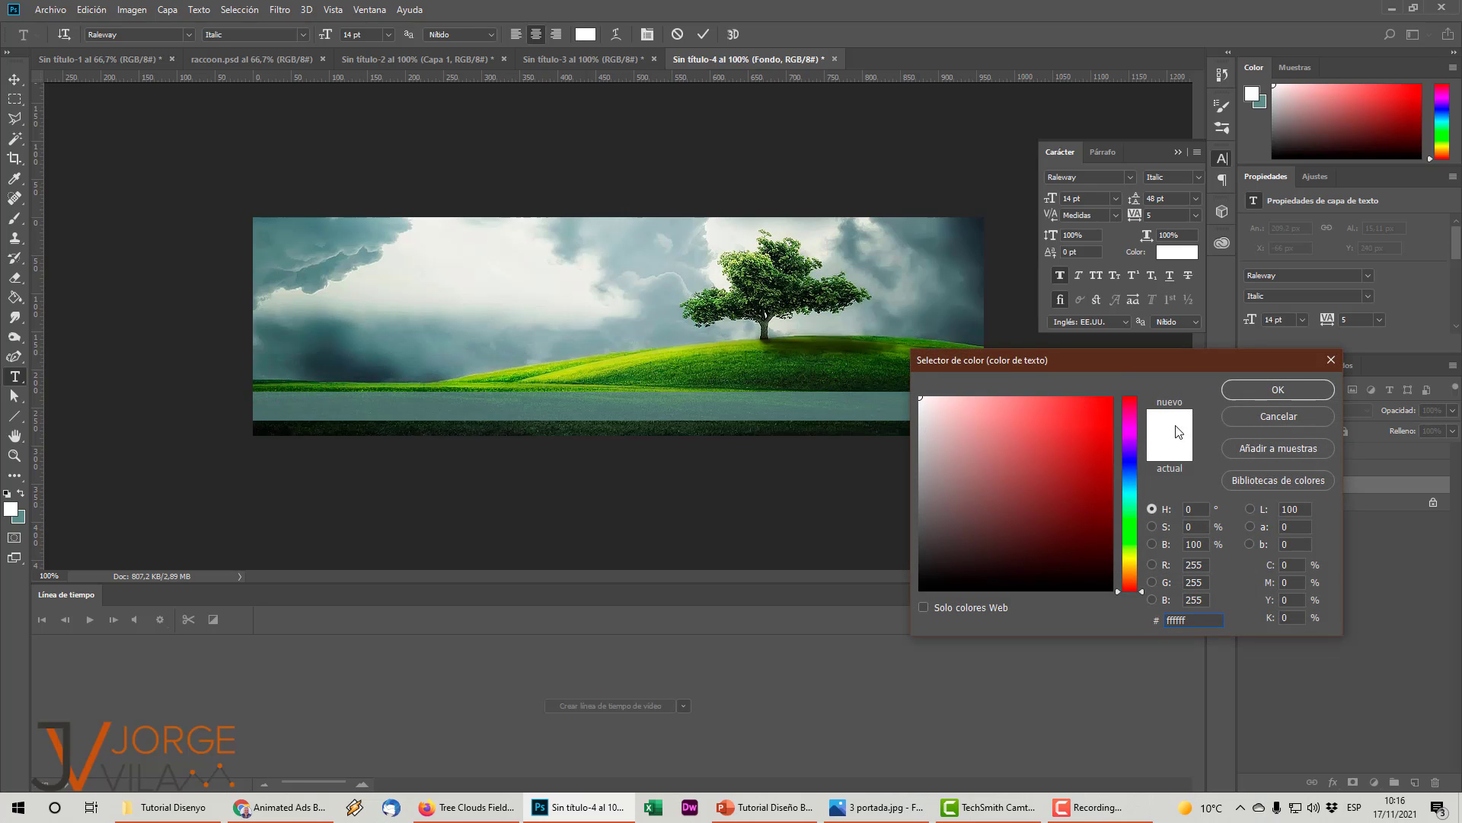
{"action": "left_click", "coordinate": [1298, 390]}
- Place the title layer above Capa 2 and move the text fully onto the strip at X 30 px, Y 241 px
{"action": "left_click_drag", "start_coordinate": [1310, 486], "coordinate": [1310, 450]}
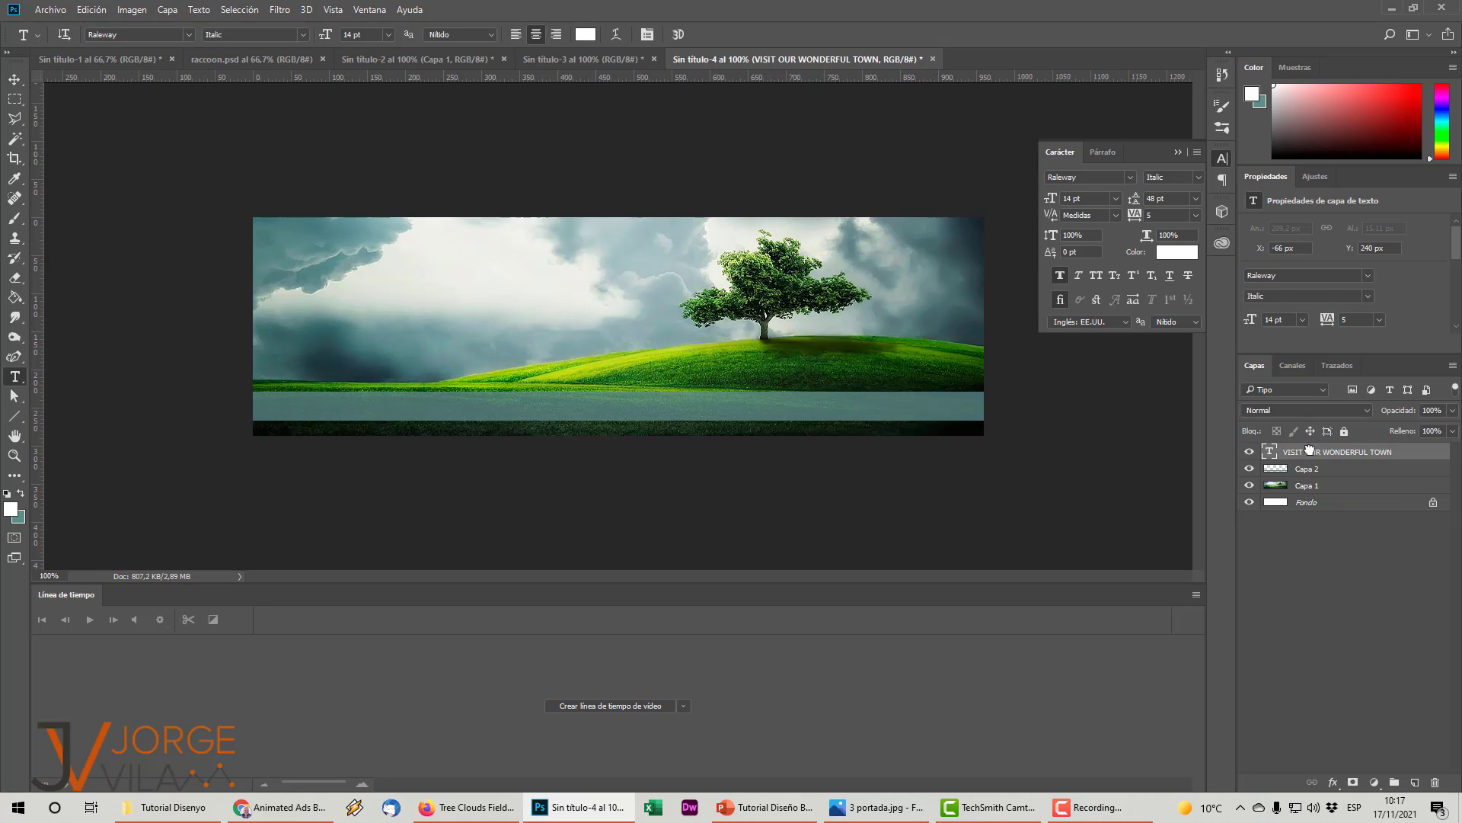
{"action": "left_click", "coordinate": [15, 79]}
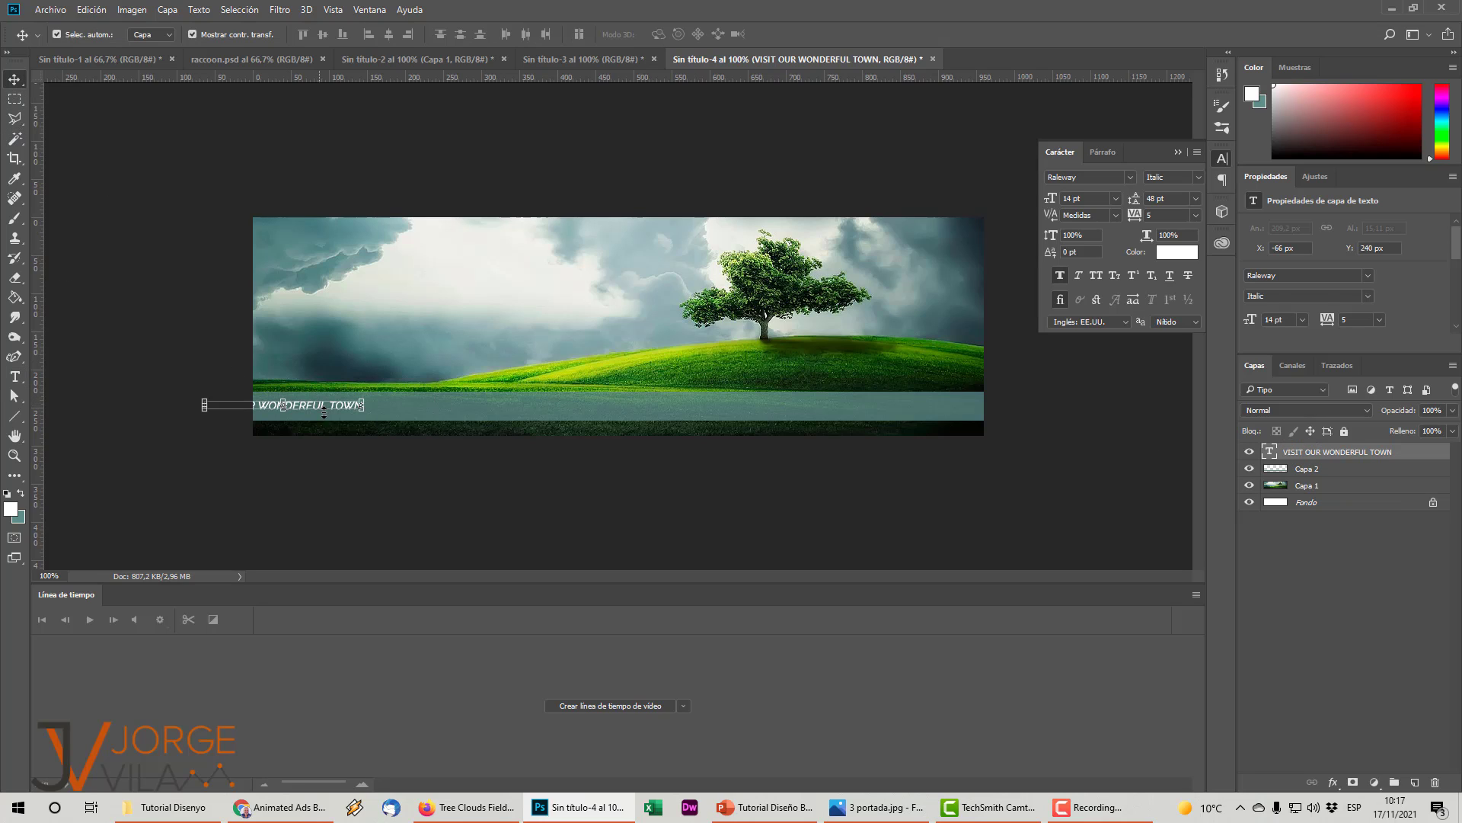
{"action": "left_click_drag", "start_coordinate": [324, 412], "coordinate": [394, 410]}
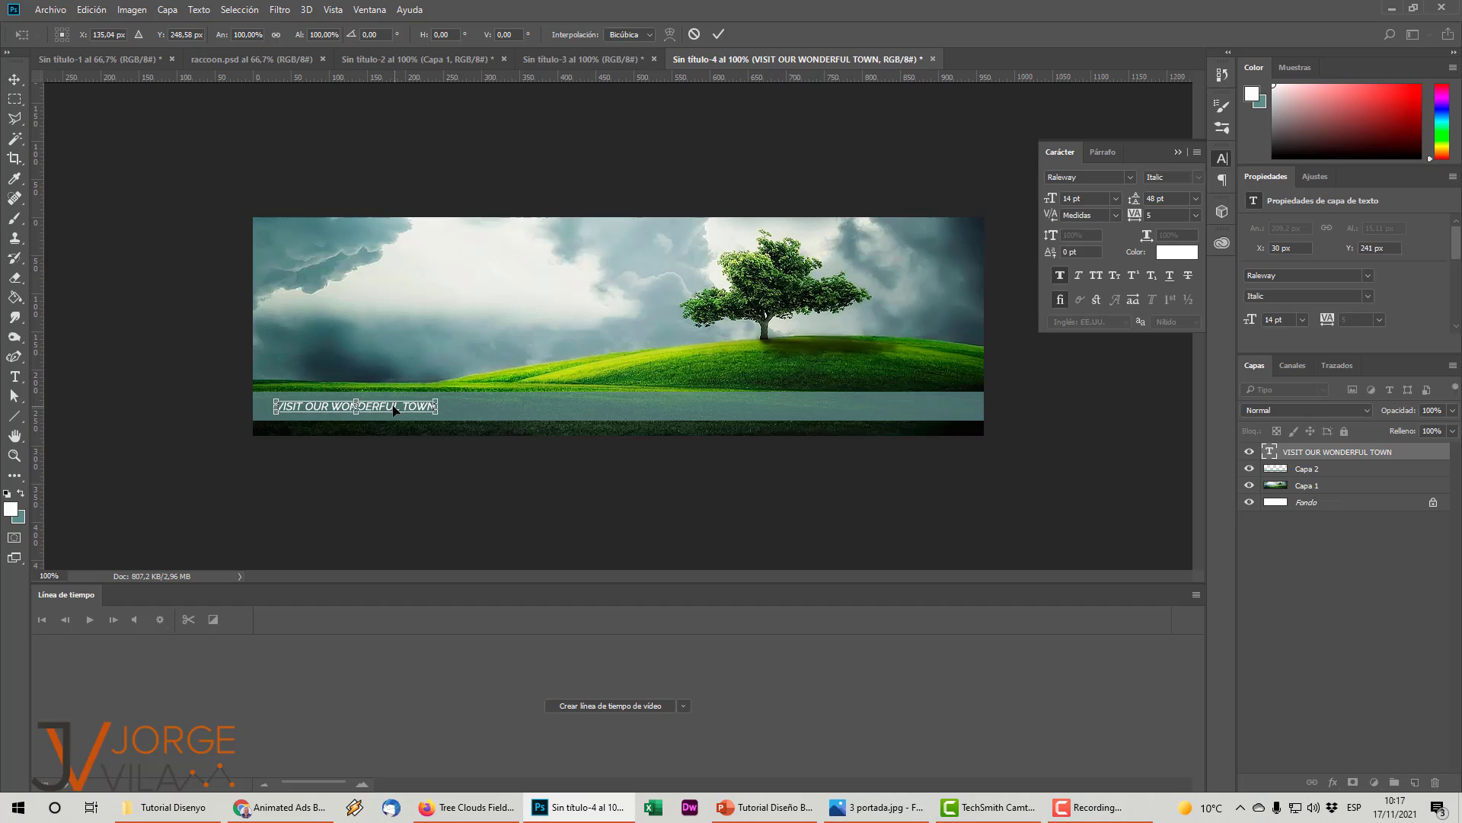
{"action": "key", "text": "Return"}
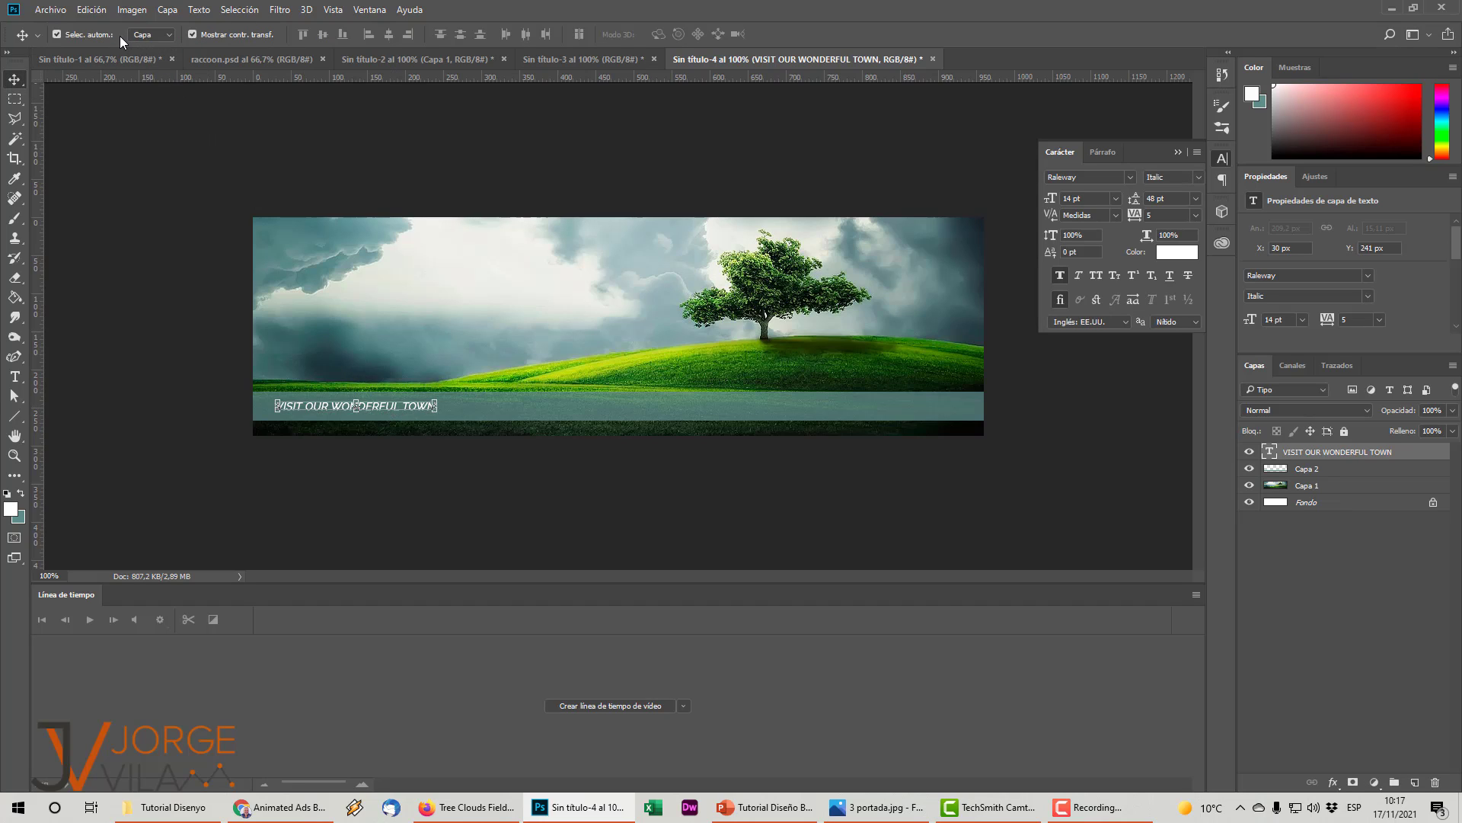
- Set the whole title text in the Candara font with the Bold style
{"action": "left_click", "coordinate": [15, 376]}
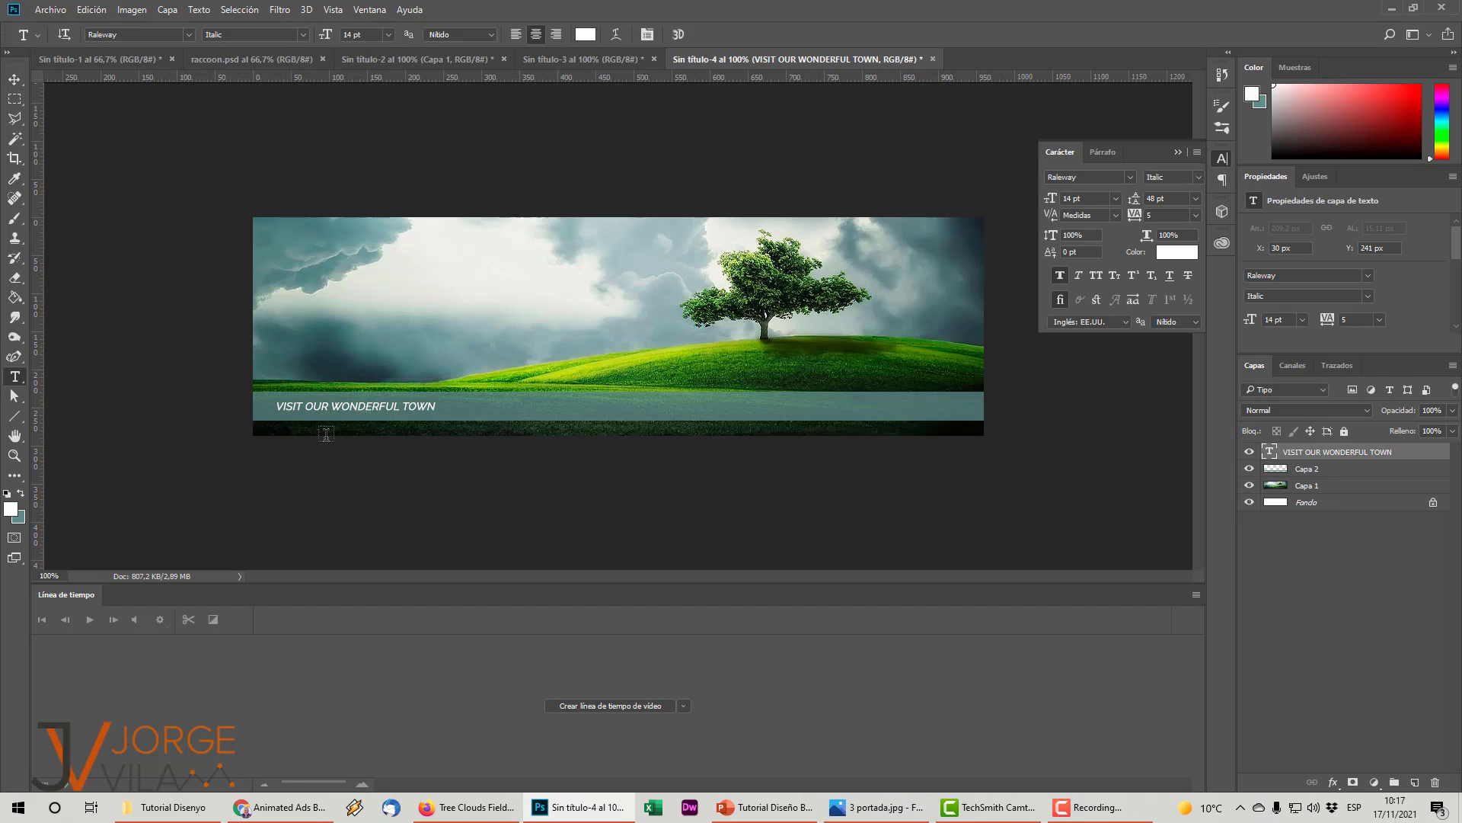
{"action": "double_click", "coordinate": [358, 406]}
{"action": "key", "text": "ctrl+a"}
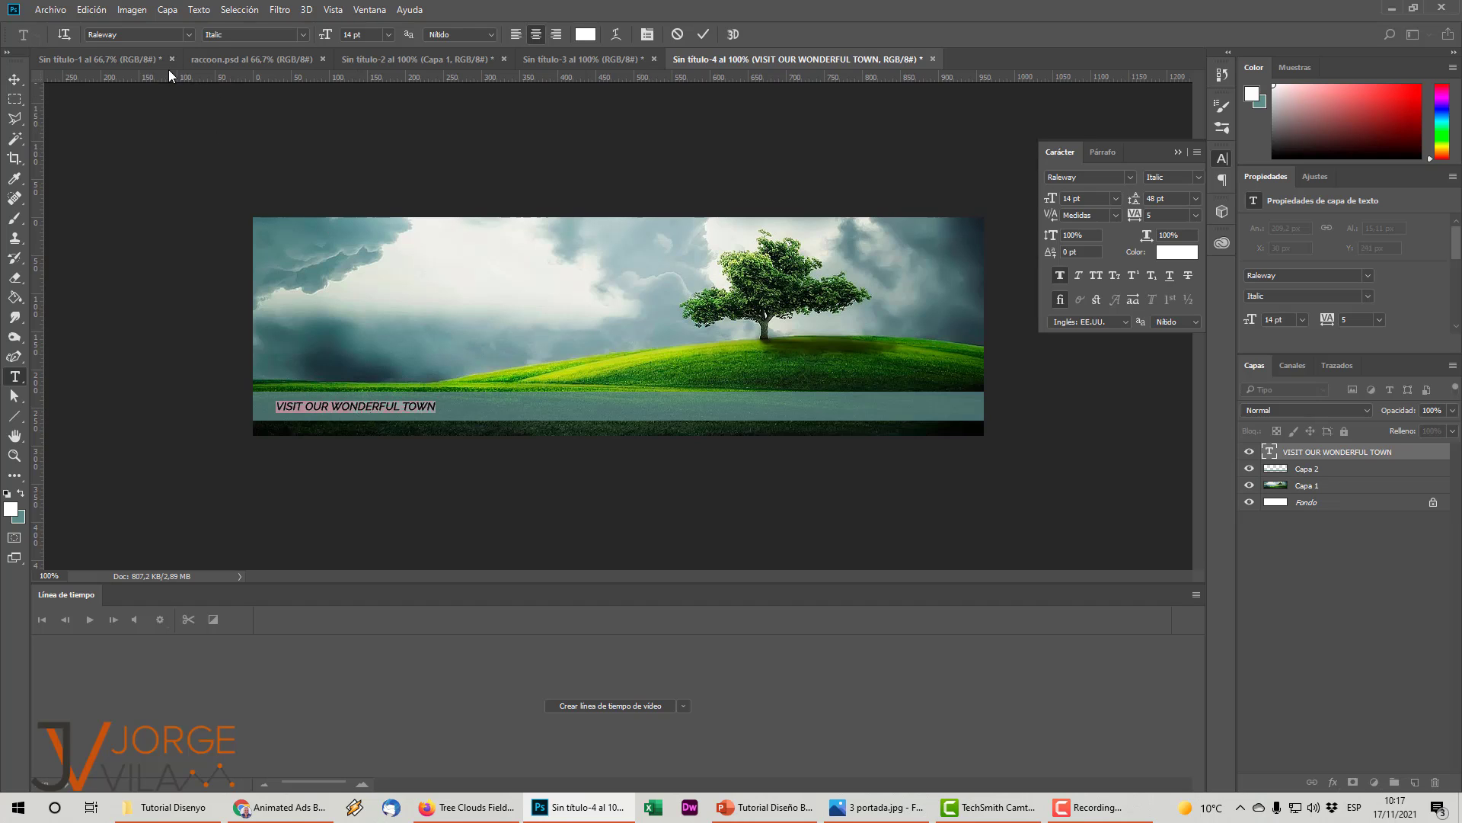
{"action": "left_click", "coordinate": [185, 34]}
{"action": "scroll", "coordinate": [354, 301], "scroll_direction": "down", "scroll_amount": 6}
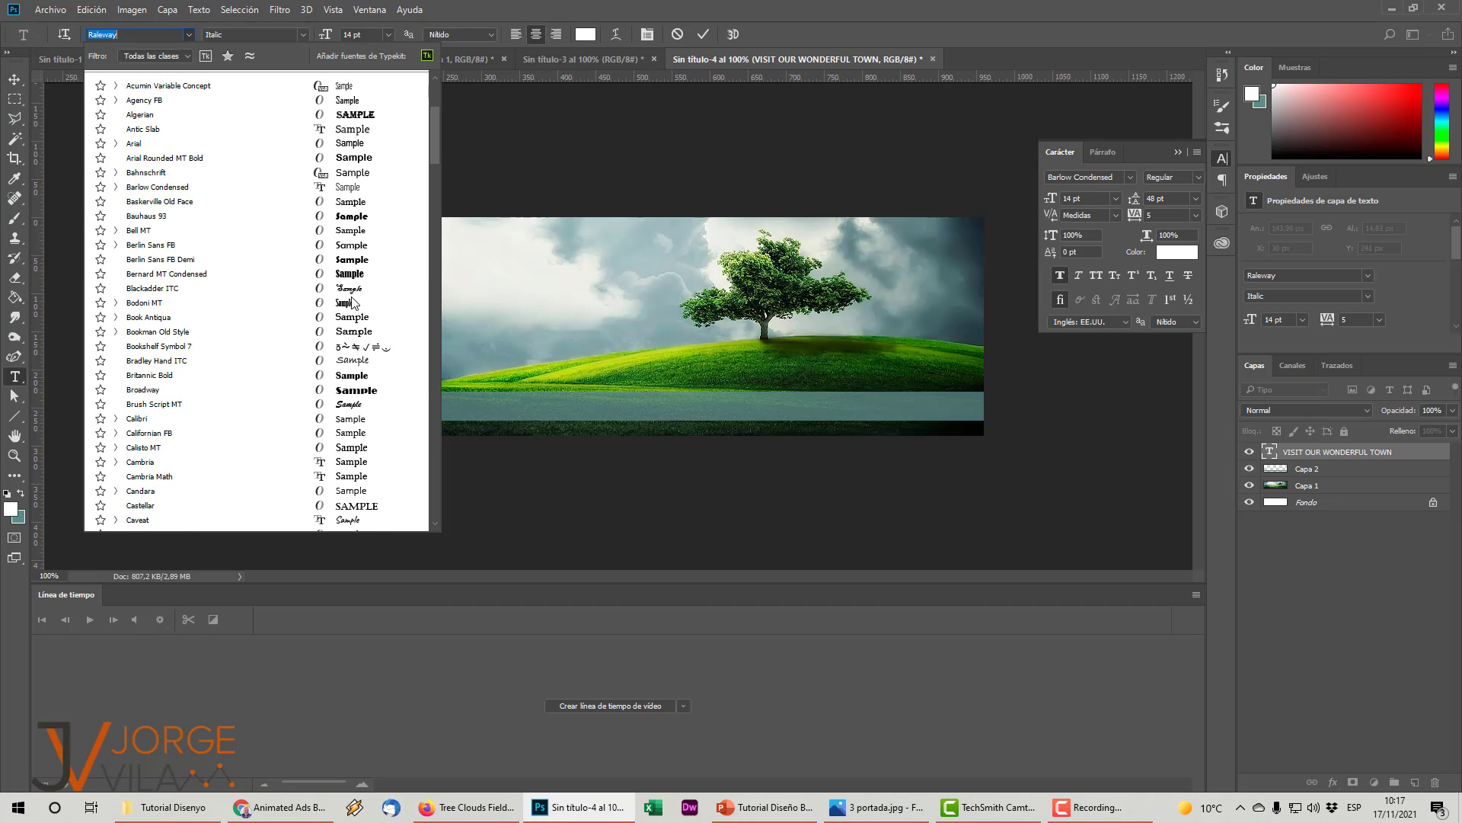
{"action": "scroll", "coordinate": [434, 181], "scroll_direction": "down", "scroll_amount": 5}
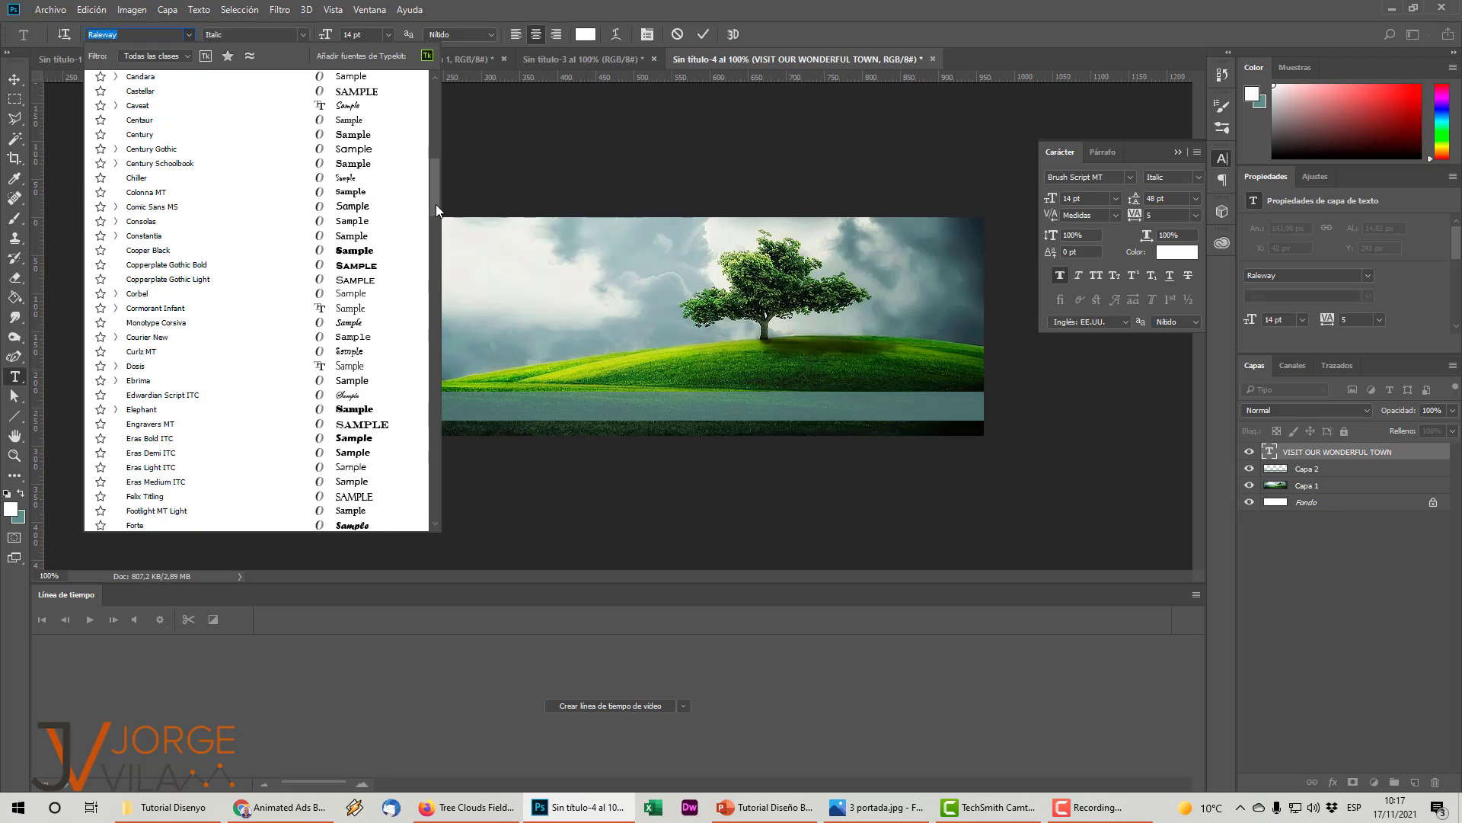
{"action": "left_click_drag", "start_coordinate": [434, 193], "coordinate": [434, 189]}
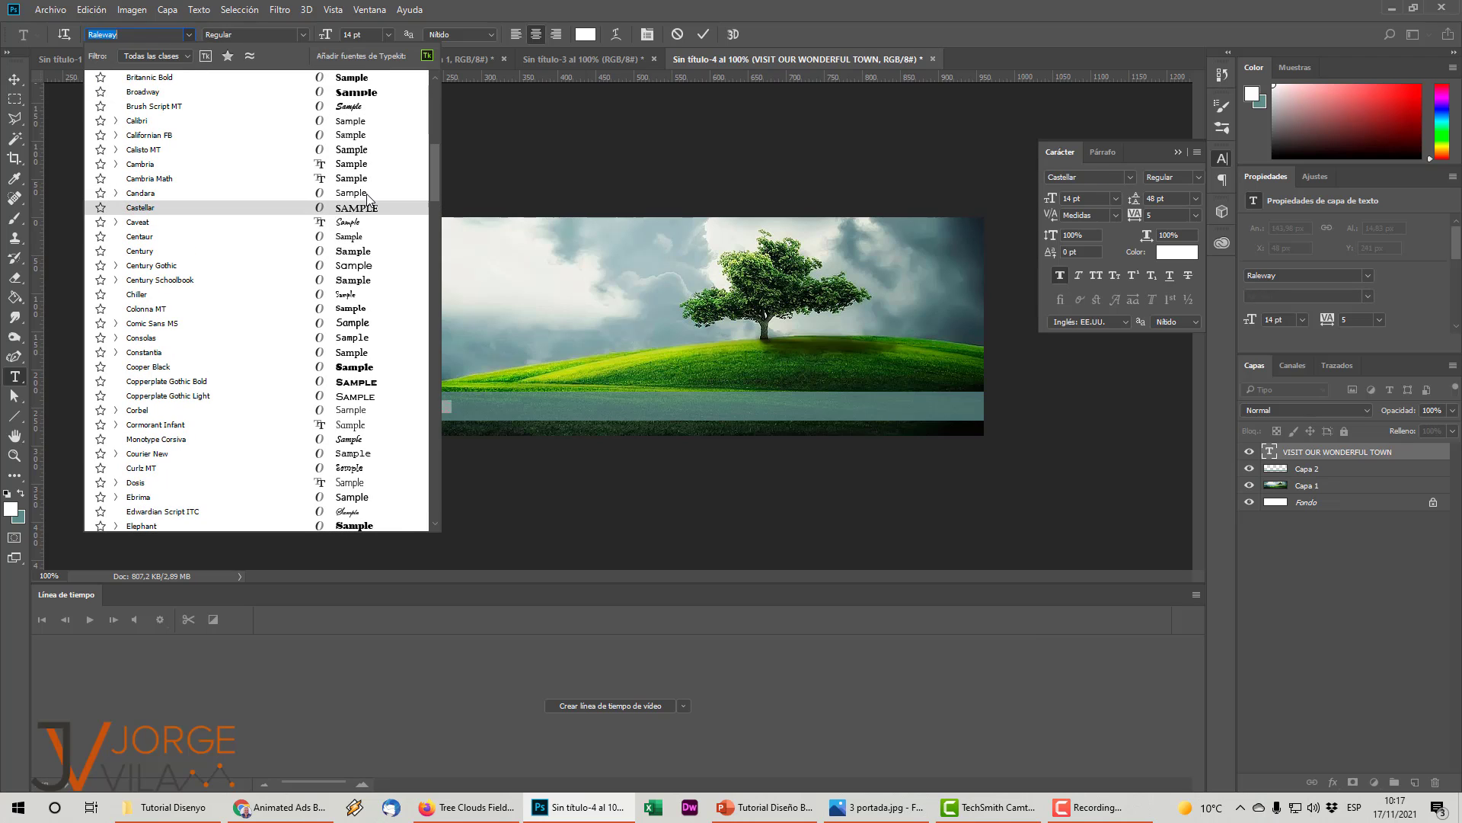
{"action": "left_click", "coordinate": [367, 195]}
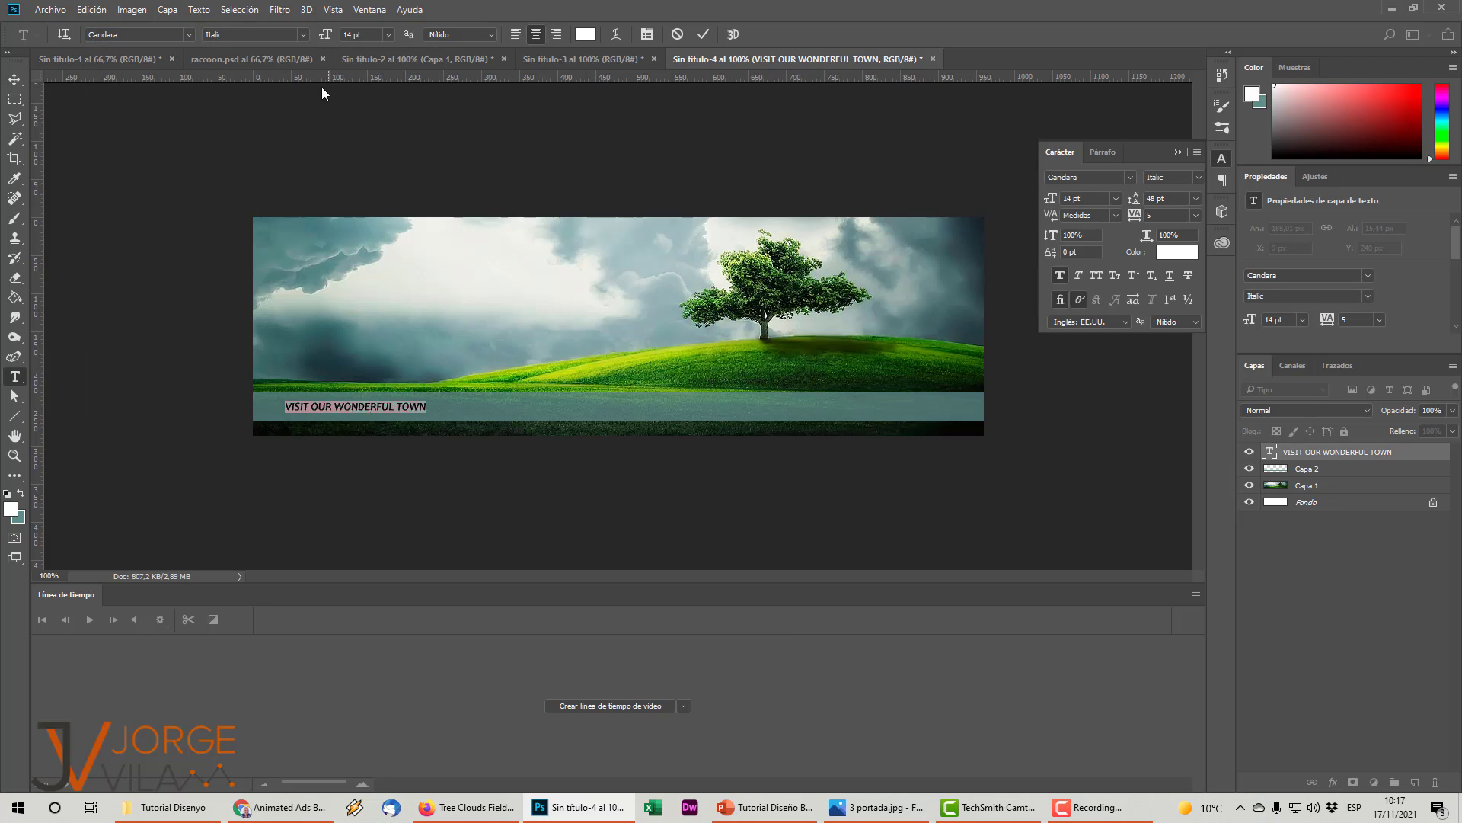
{"action": "left_click", "coordinate": [300, 38]}
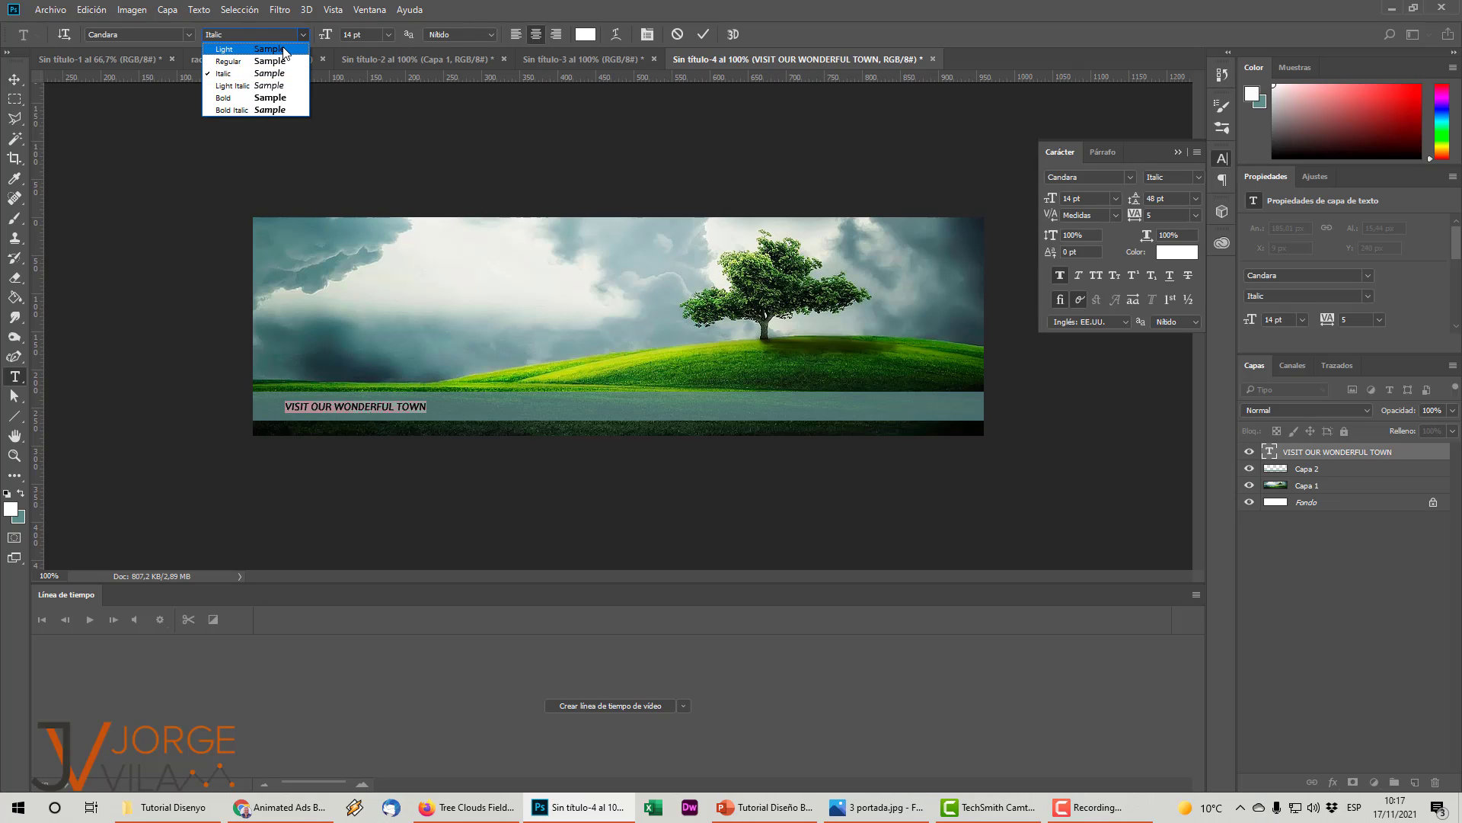
{"action": "left_click", "coordinate": [287, 100]}
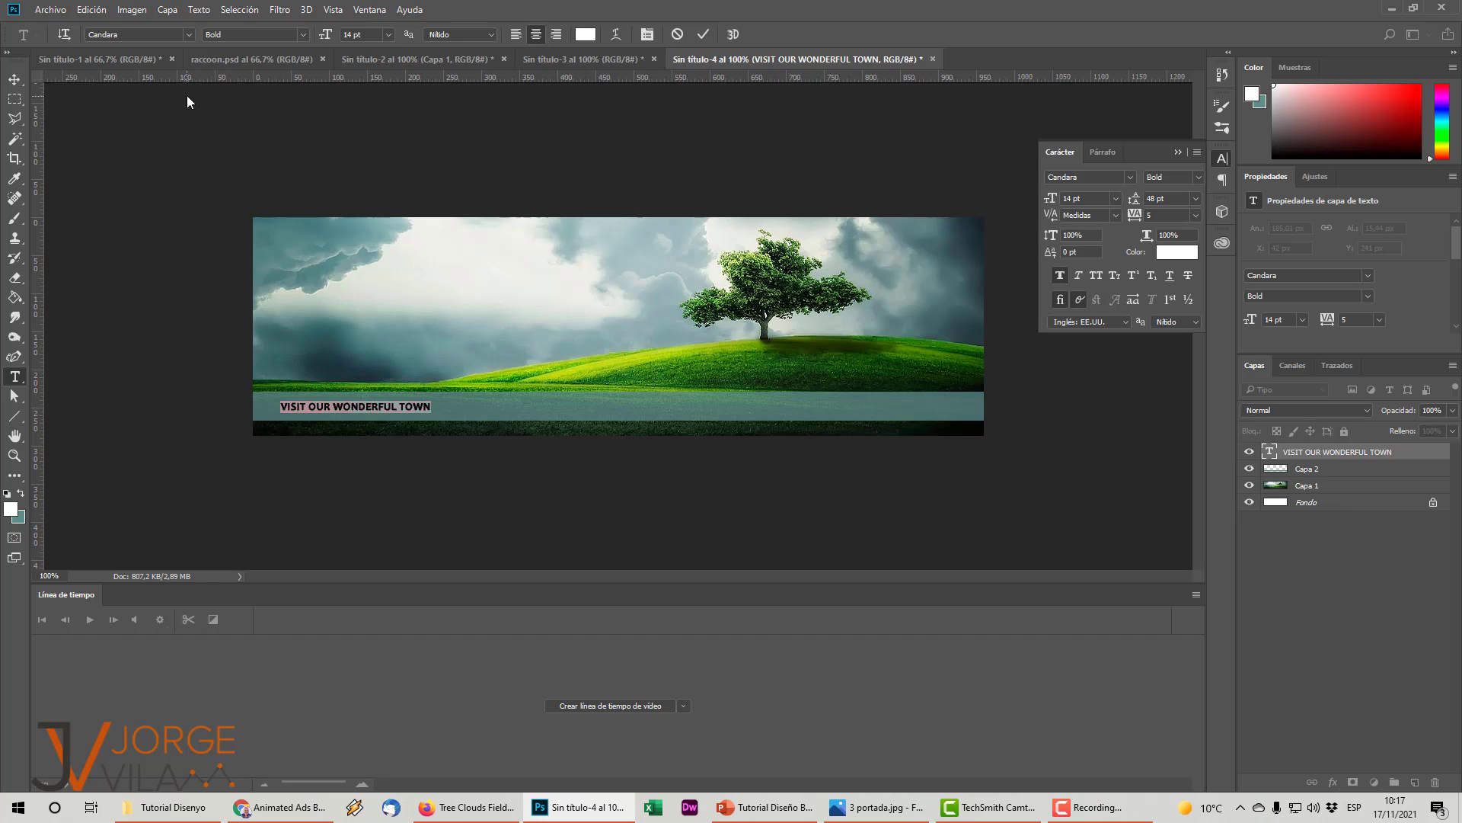
{"action": "key", "text": "ctrl+Return"}
- Scale the title to about 163.5% and align it within the strip's left part, leaving it deselected
{"action": "key", "text": "ctrl+t"}
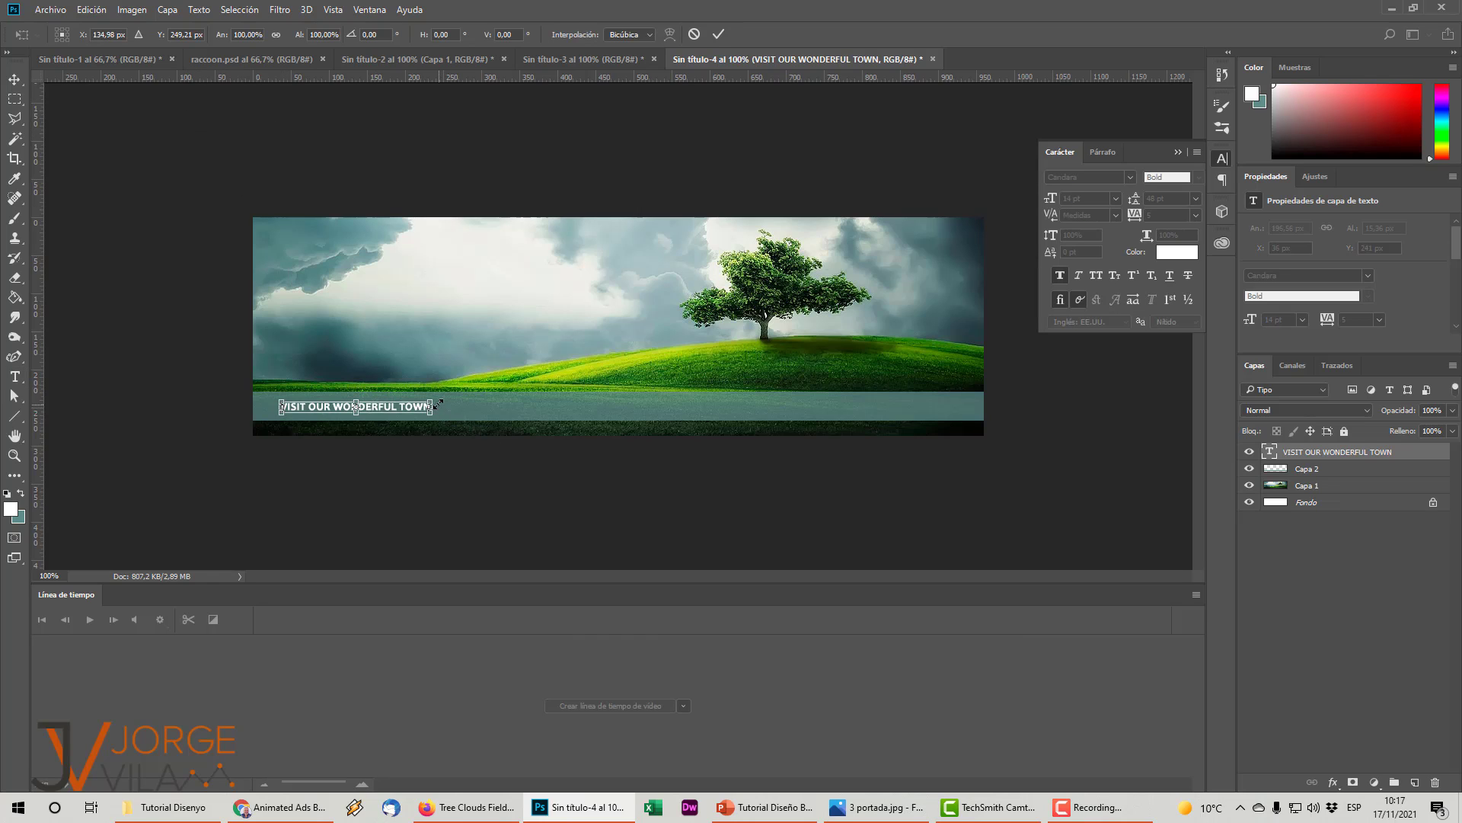
{"action": "left_click_drag", "start_coordinate": [438, 402], "coordinate": [483, 412]}
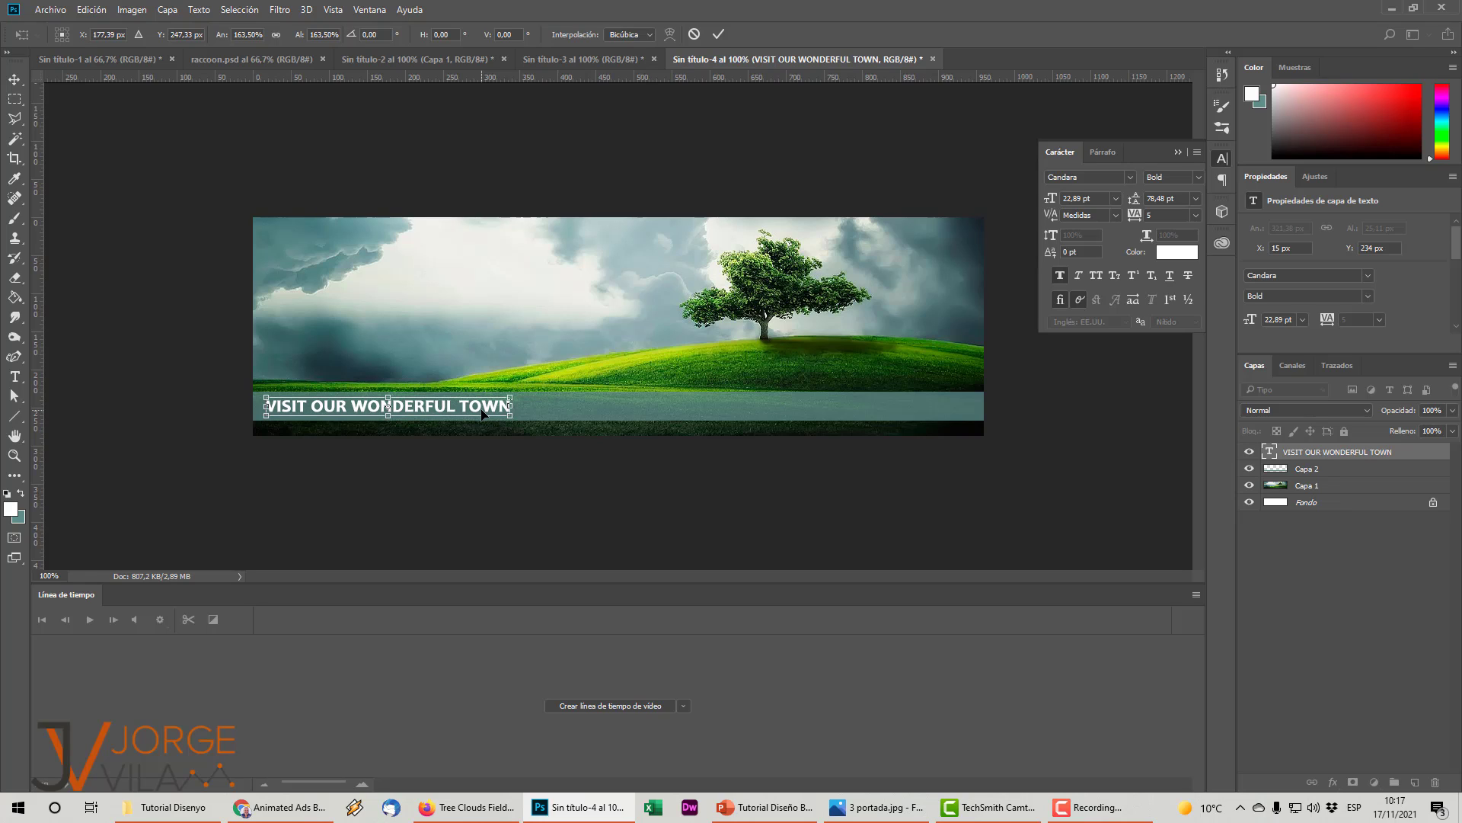
{"action": "key", "text": "Return"}
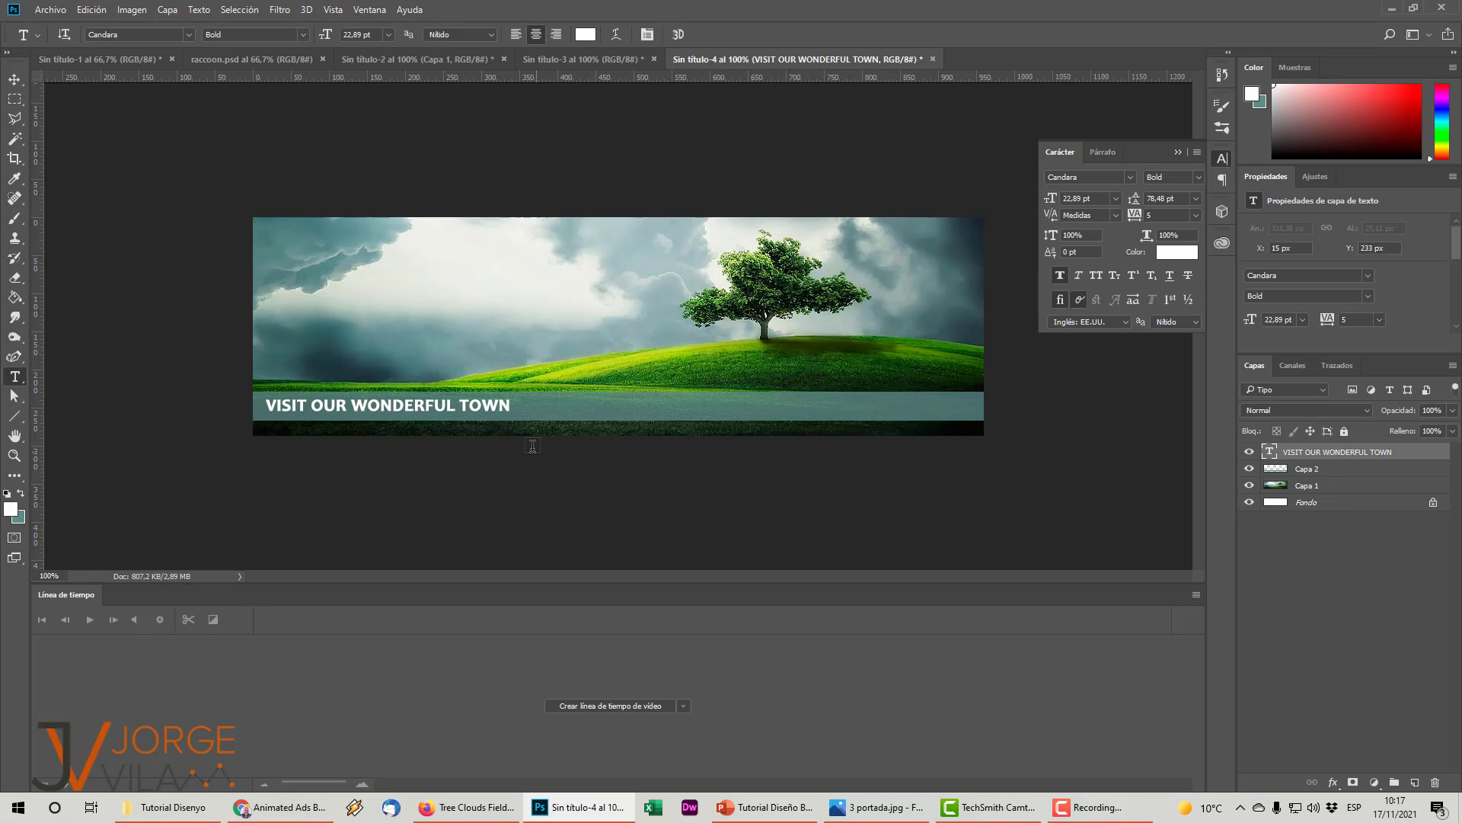
{"action": "left_click", "coordinate": [15, 79]}
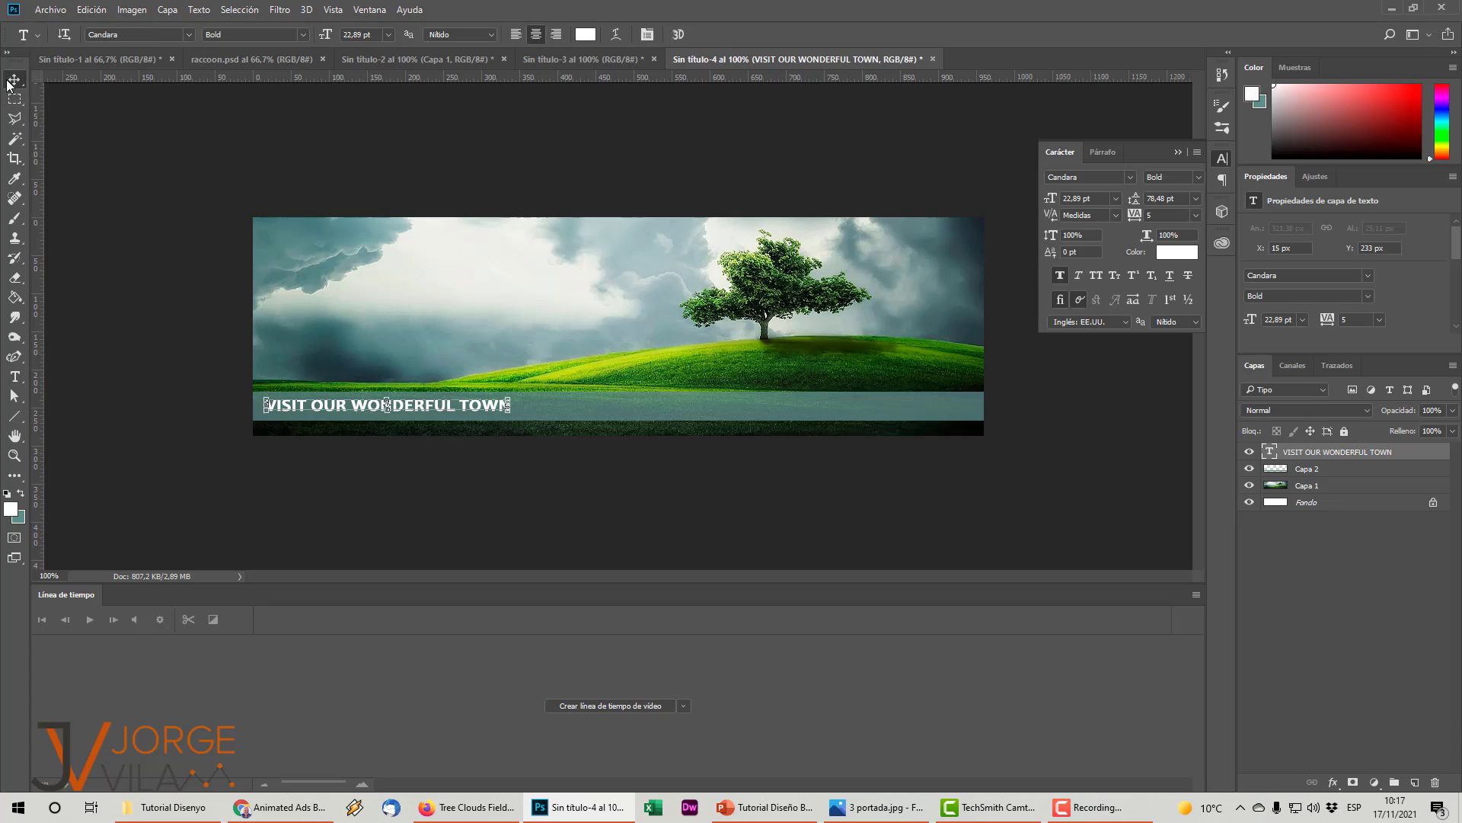
{"action": "left_click", "coordinate": [474, 528]}
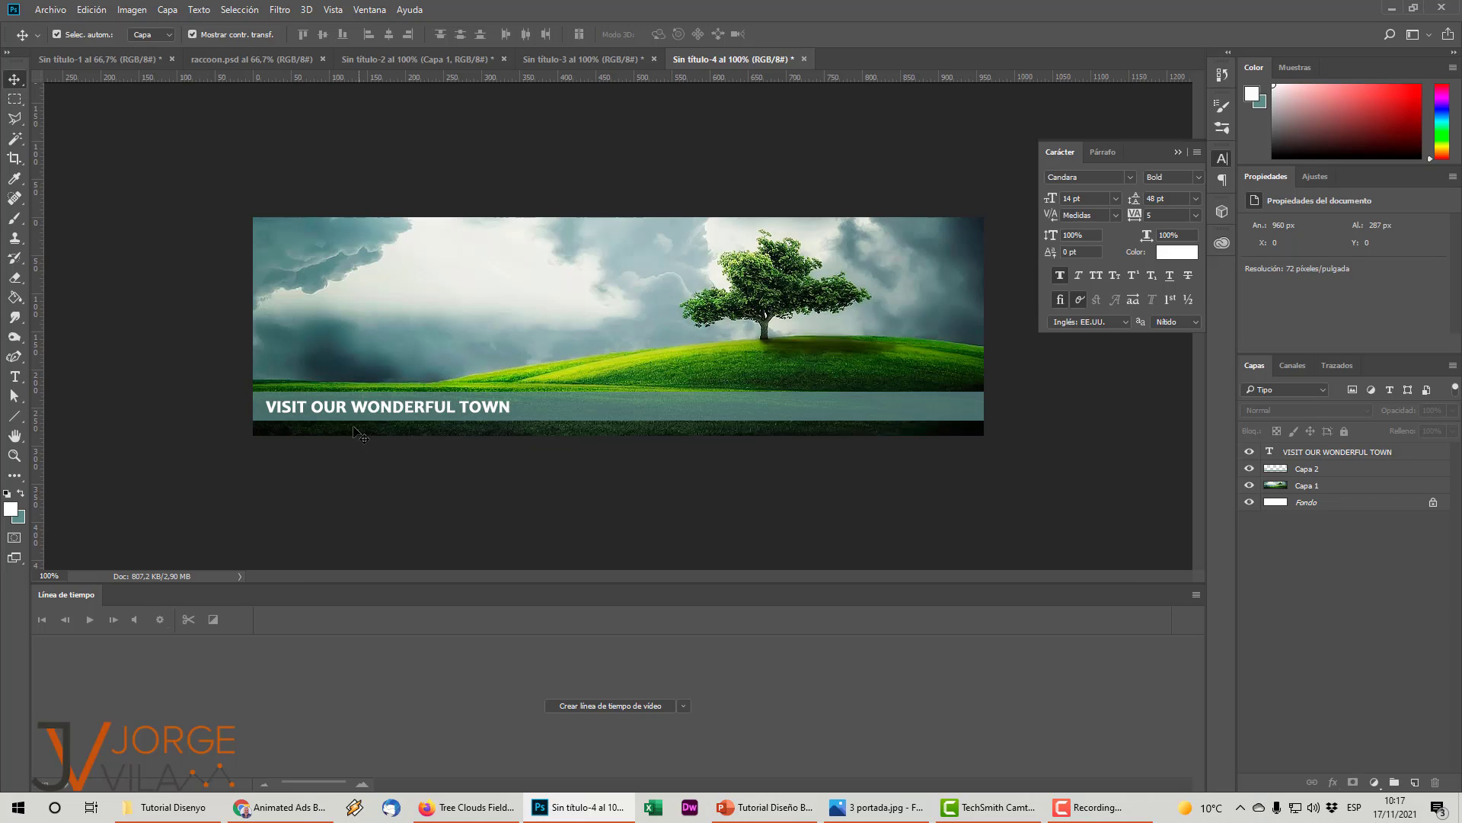
- Set the title's tracking to 700 after trying 200 and 400
{"action": "left_click", "coordinate": [14, 376]}
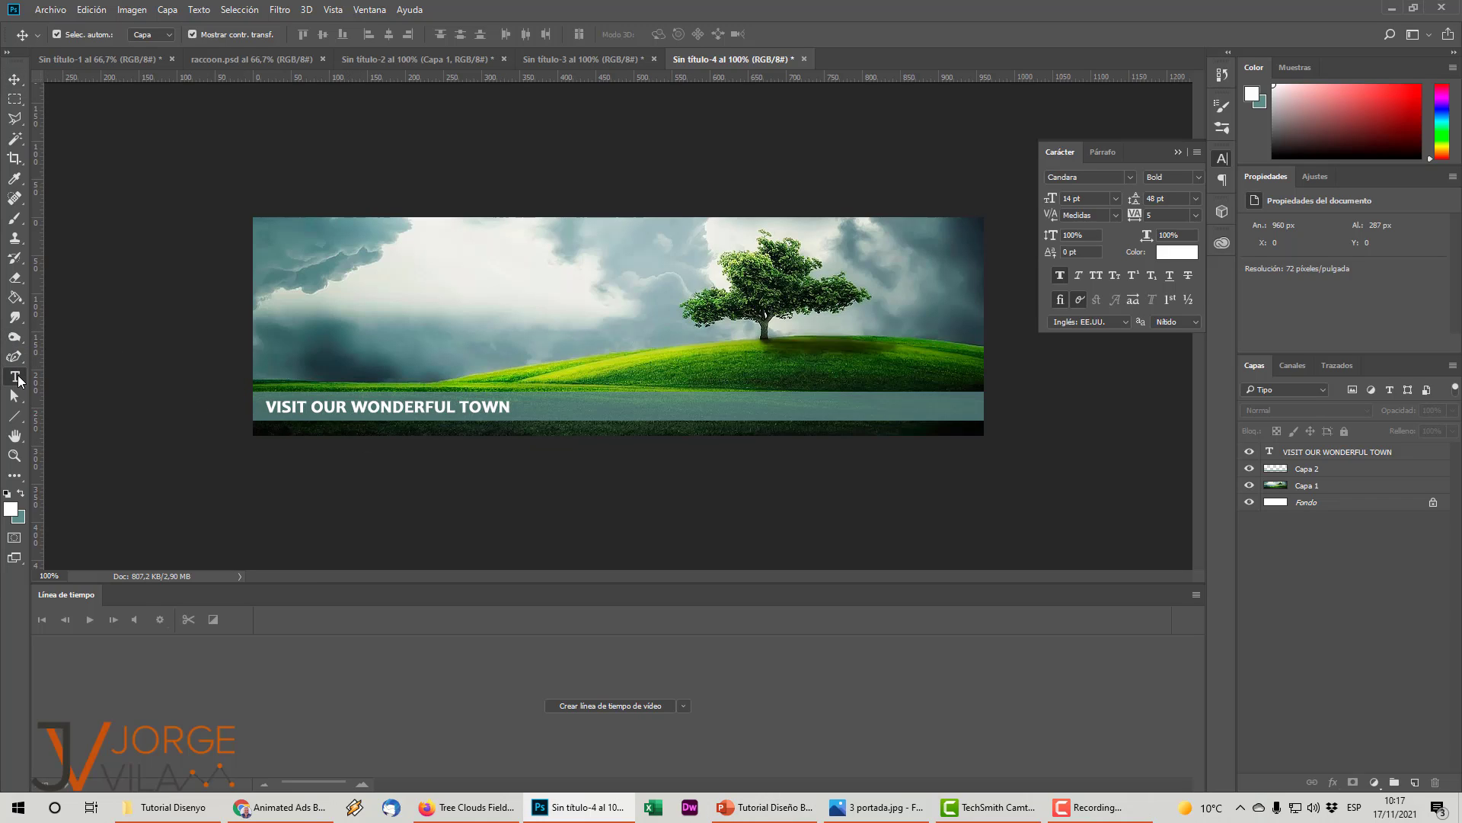
{"action": "left_click", "coordinate": [347, 410]}
{"action": "key", "text": "ctrl+a"}
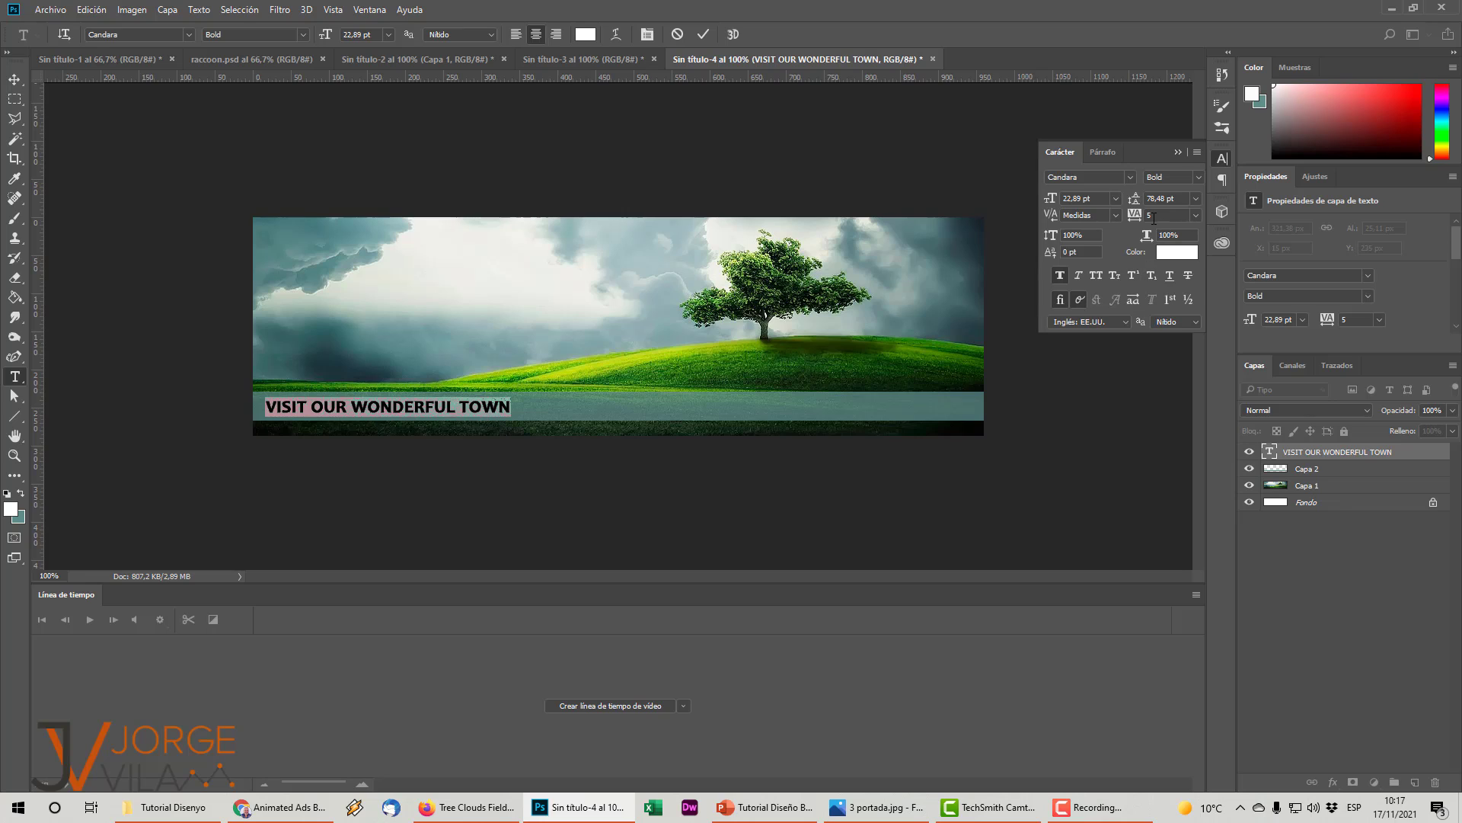
{"action": "left_click", "coordinate": [1196, 213]}
{"action": "left_click", "coordinate": [1209, 464]}
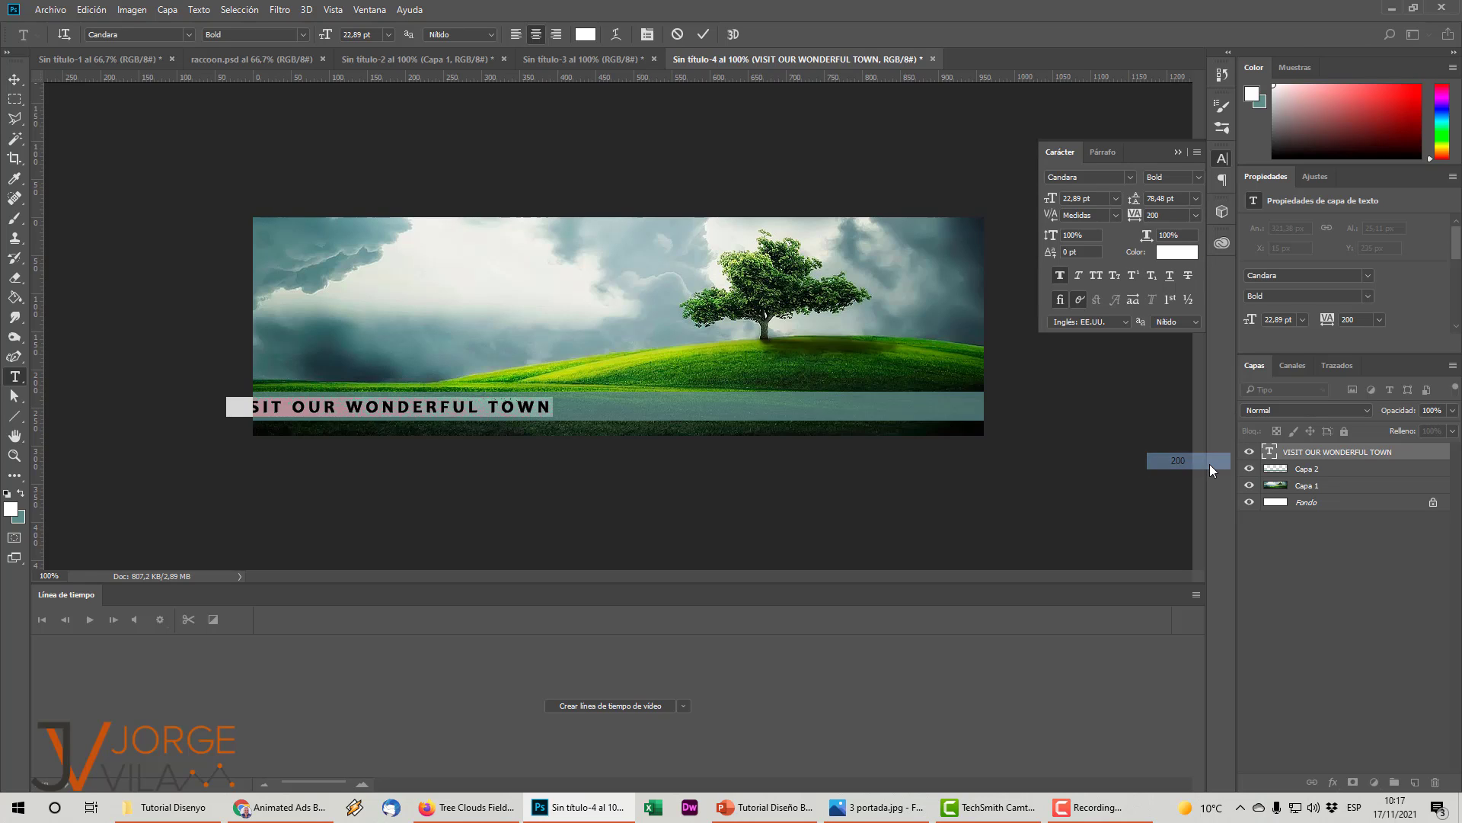
{"action": "left_click", "coordinate": [1161, 215]}
{"action": "type", "text": "4"}
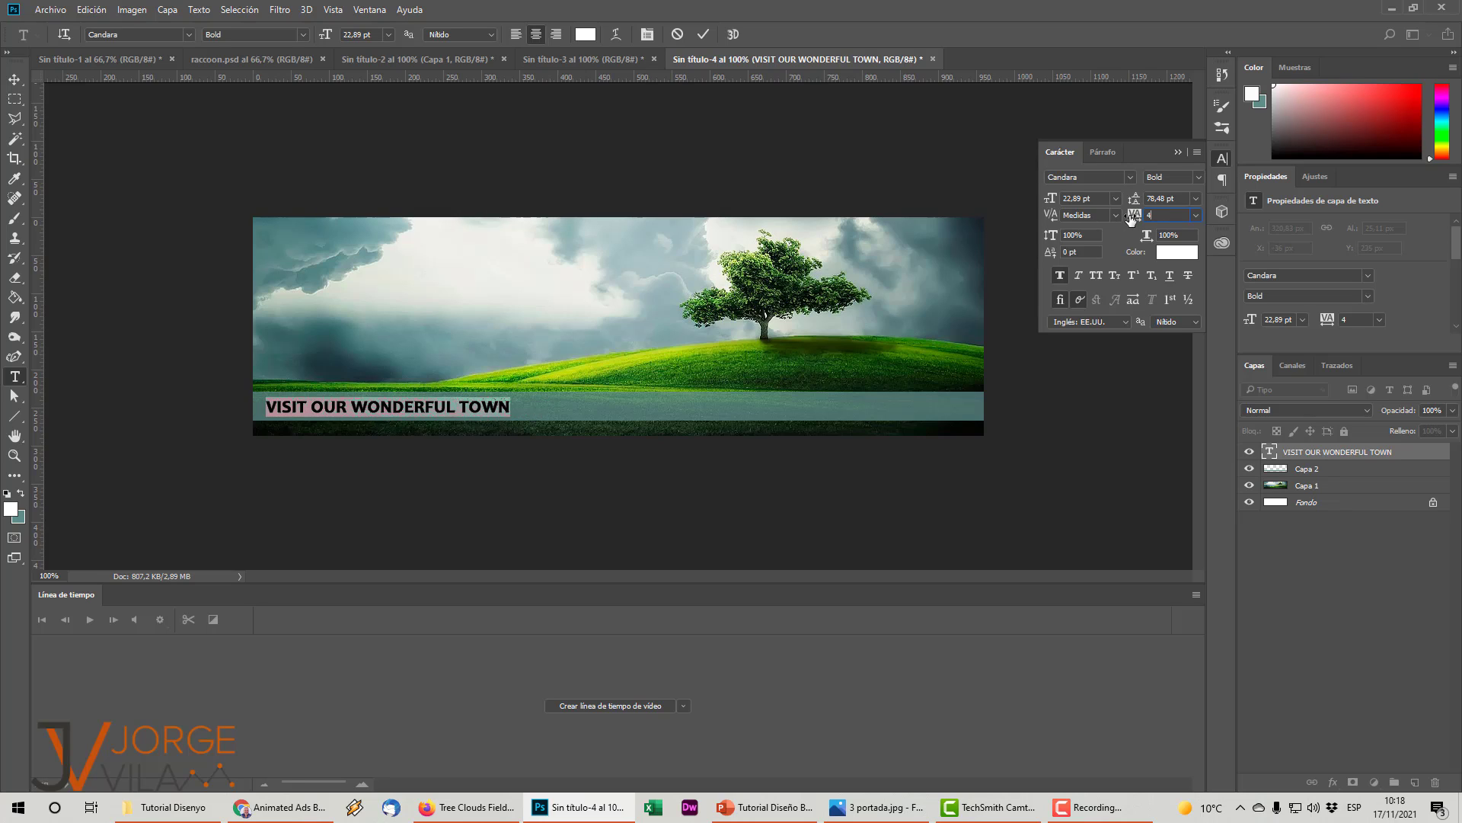
{"action": "type", "text": "00"}
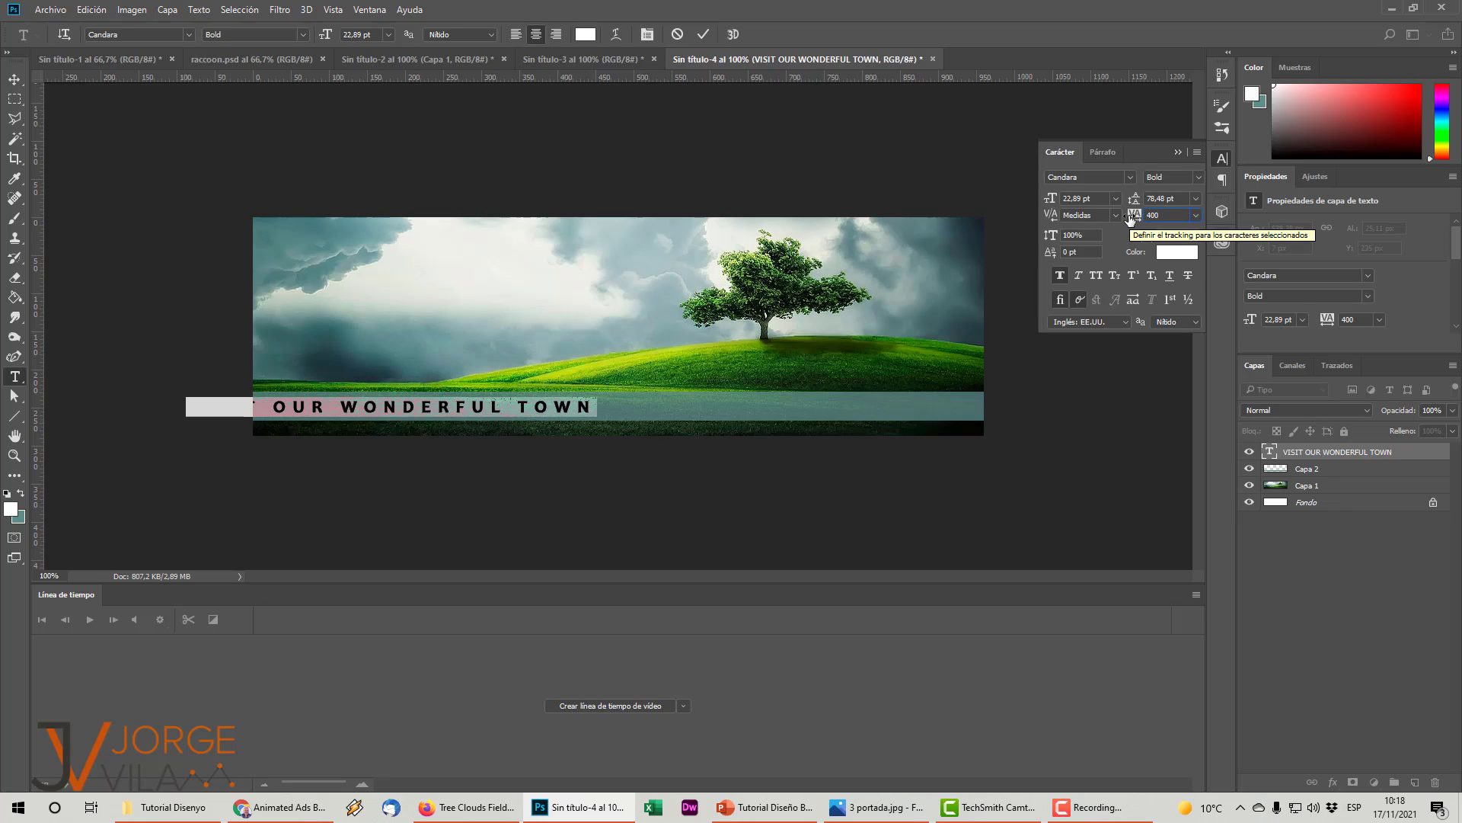
{"action": "key", "text": "BackSpace"}
{"action": "key", "text": "BackSpace"}
{"action": "key", "text": "BackSpace"}
{"action": "type", "text": "700"}
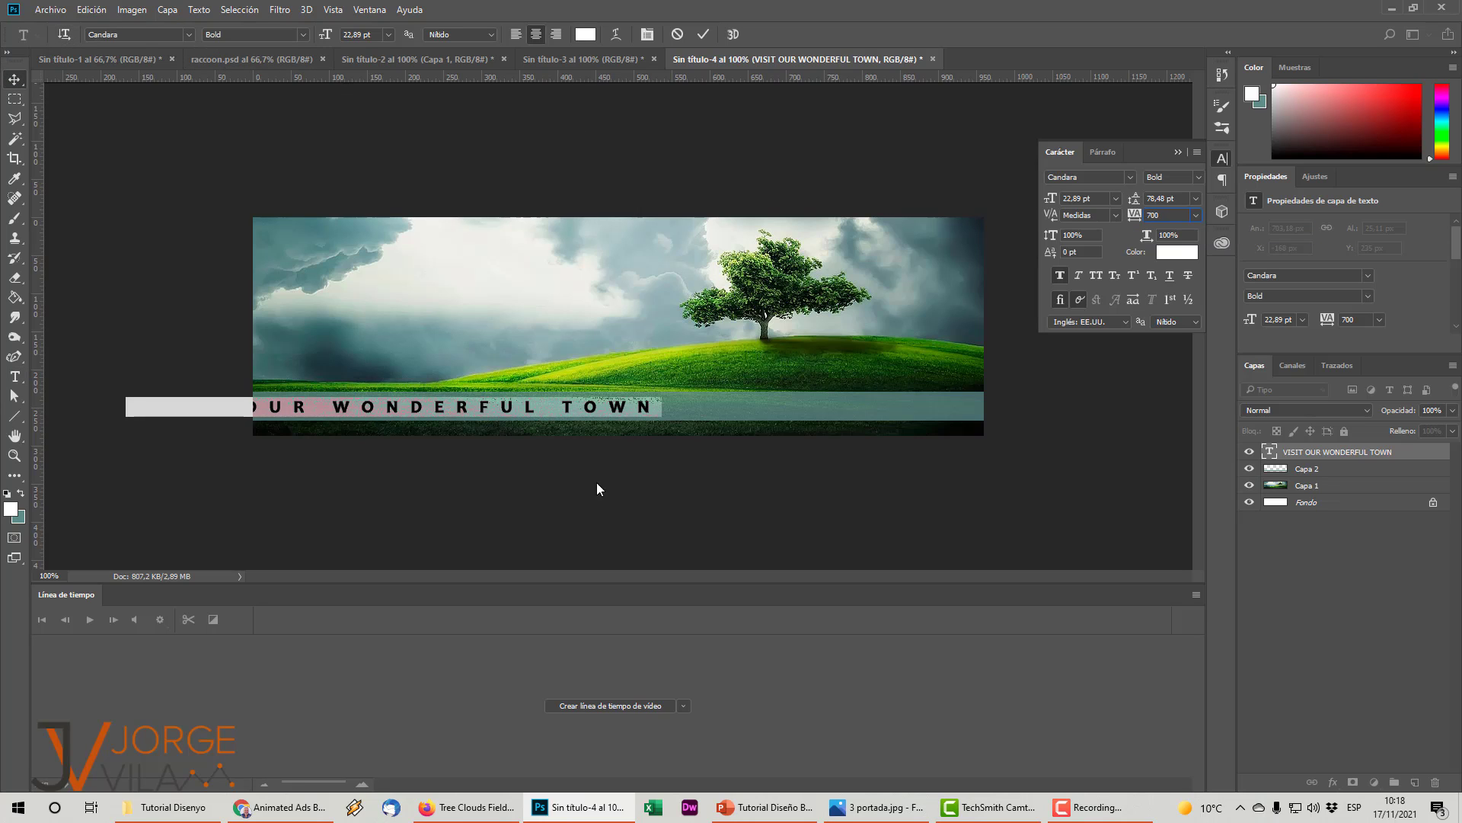
{"action": "key", "text": "ctrl+Return"}
- Move the spaced title to the horizontal middle of the strip, deselect it and collapse the character settings
{"action": "left_click_drag", "start_coordinate": [602, 406], "coordinate": [827, 406]}
{"action": "left_click", "coordinate": [868, 540]}
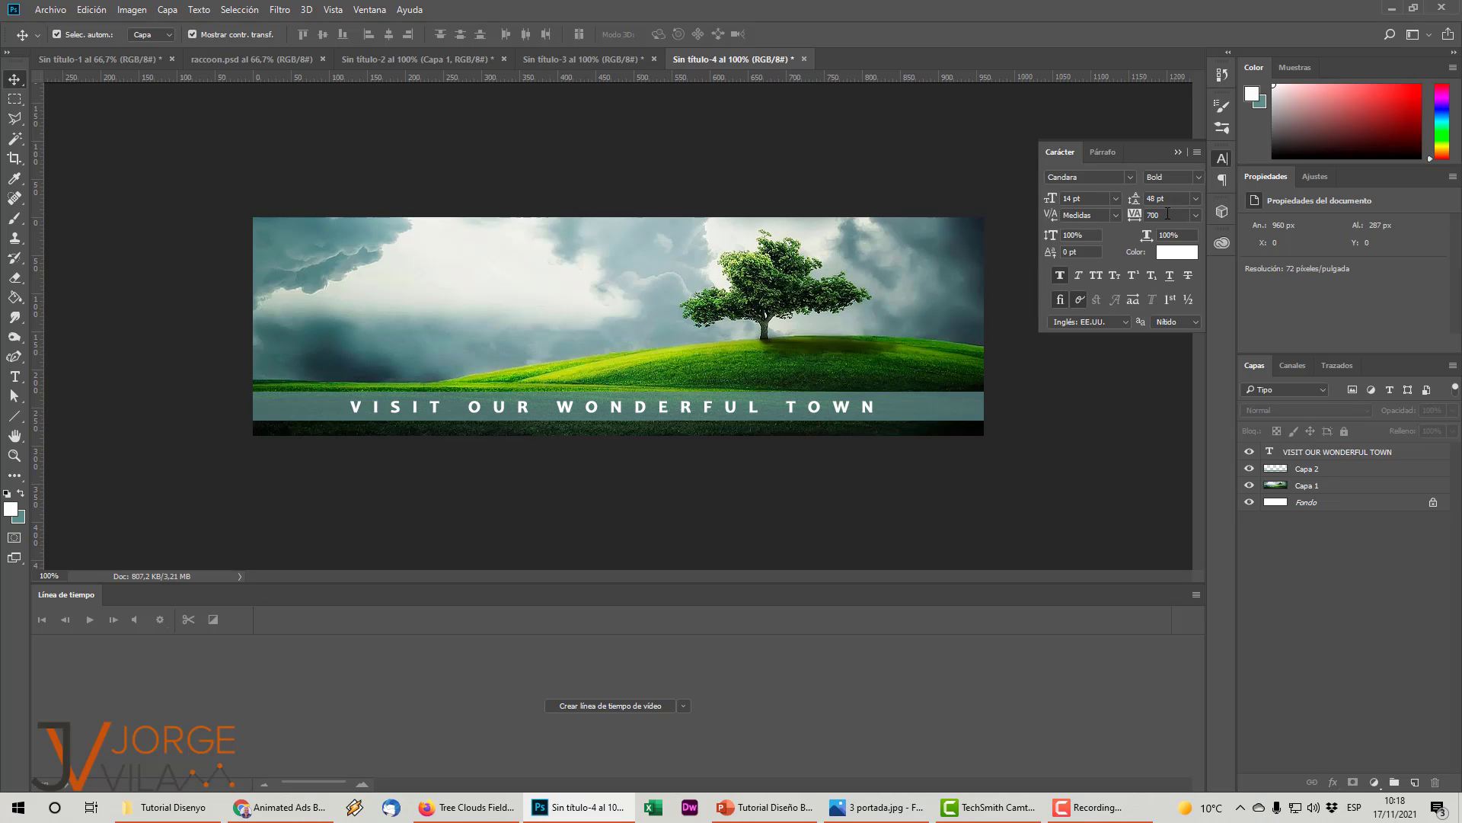
{"action": "left_click", "coordinate": [1180, 152]}
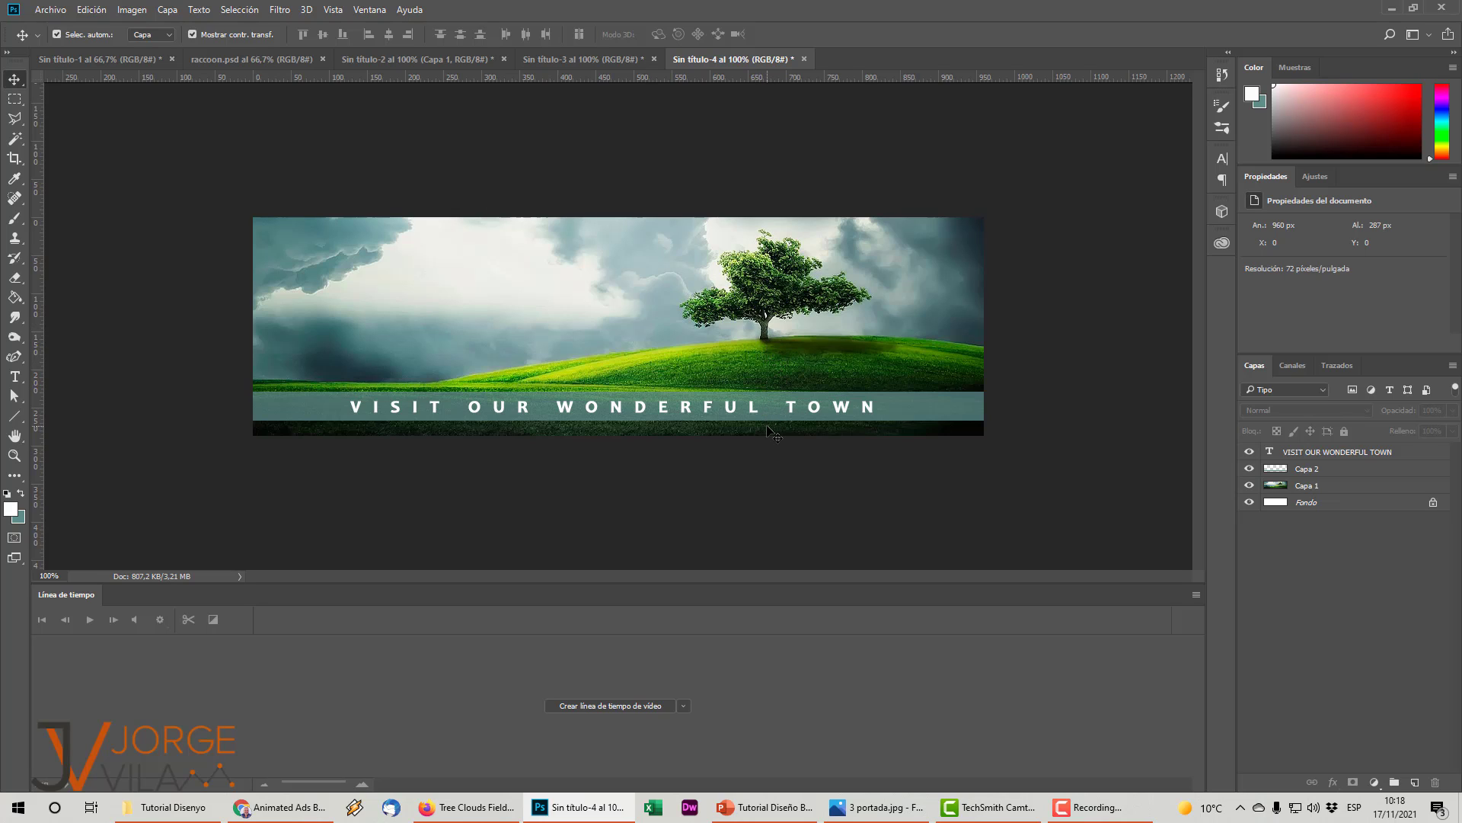
- Nudge the title and the Capa 2 strip together about 14 px up, and deselect them
{"action": "left_click", "coordinate": [1318, 453]}
{"action": "left_click", "coordinate": [1318, 468], "text": "shift"}
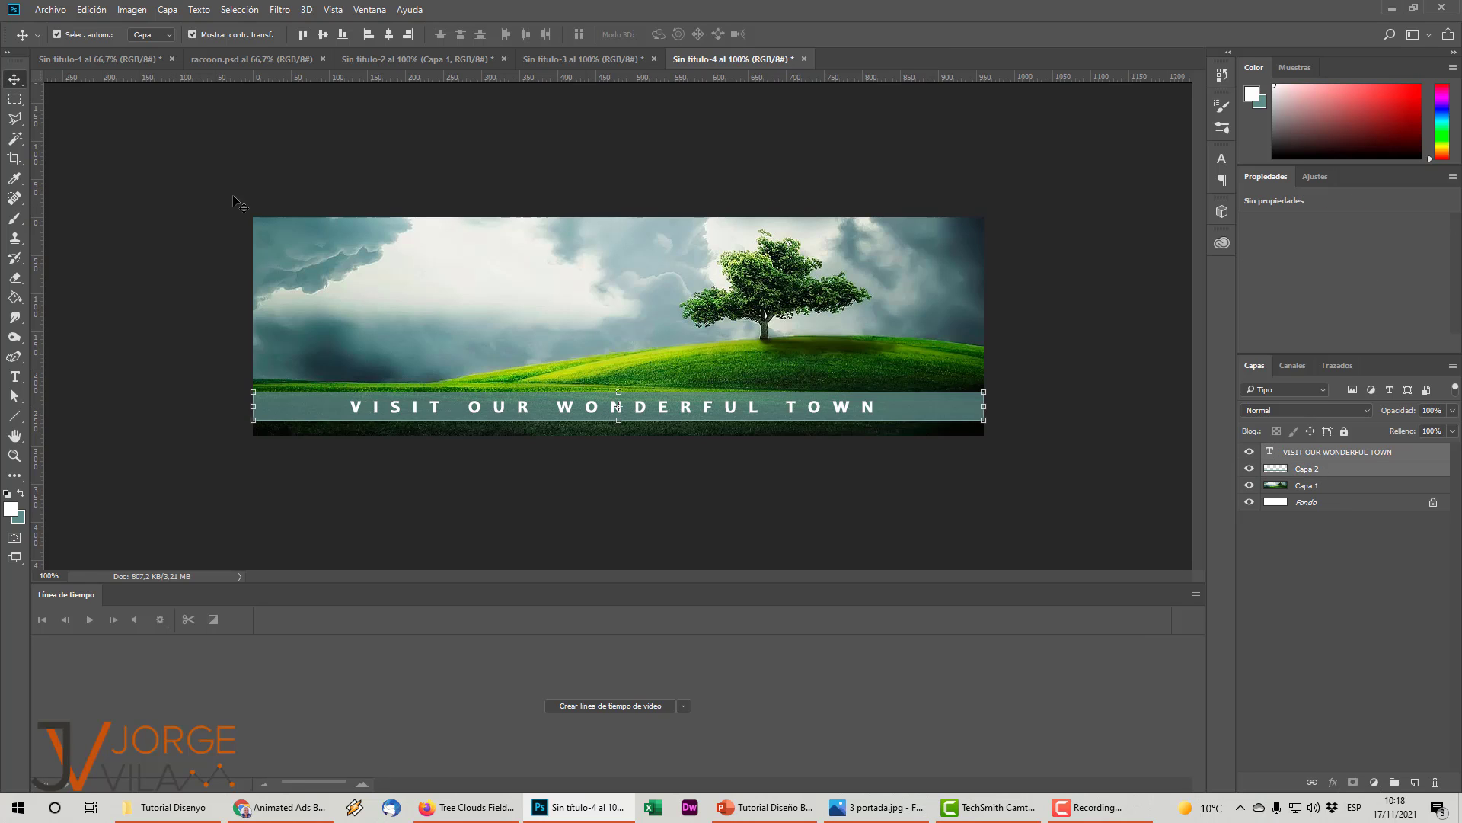
{"action": "key", "text": "Up"}
{"action": "key", "text": "Up"}
{"action": "key", "text": "Up"}
{"action": "key", "text": "Up"}
{"action": "key", "text": "Up"}
{"action": "key", "text": "Up"}
{"action": "key", "text": "Up"}
{"action": "key", "text": "Up"}
{"action": "key", "text": "Up"}
{"action": "key", "text": "Up"}
{"action": "key", "text": "Up"}
{"action": "key", "text": "Up"}
{"action": "key", "text": "Up"}
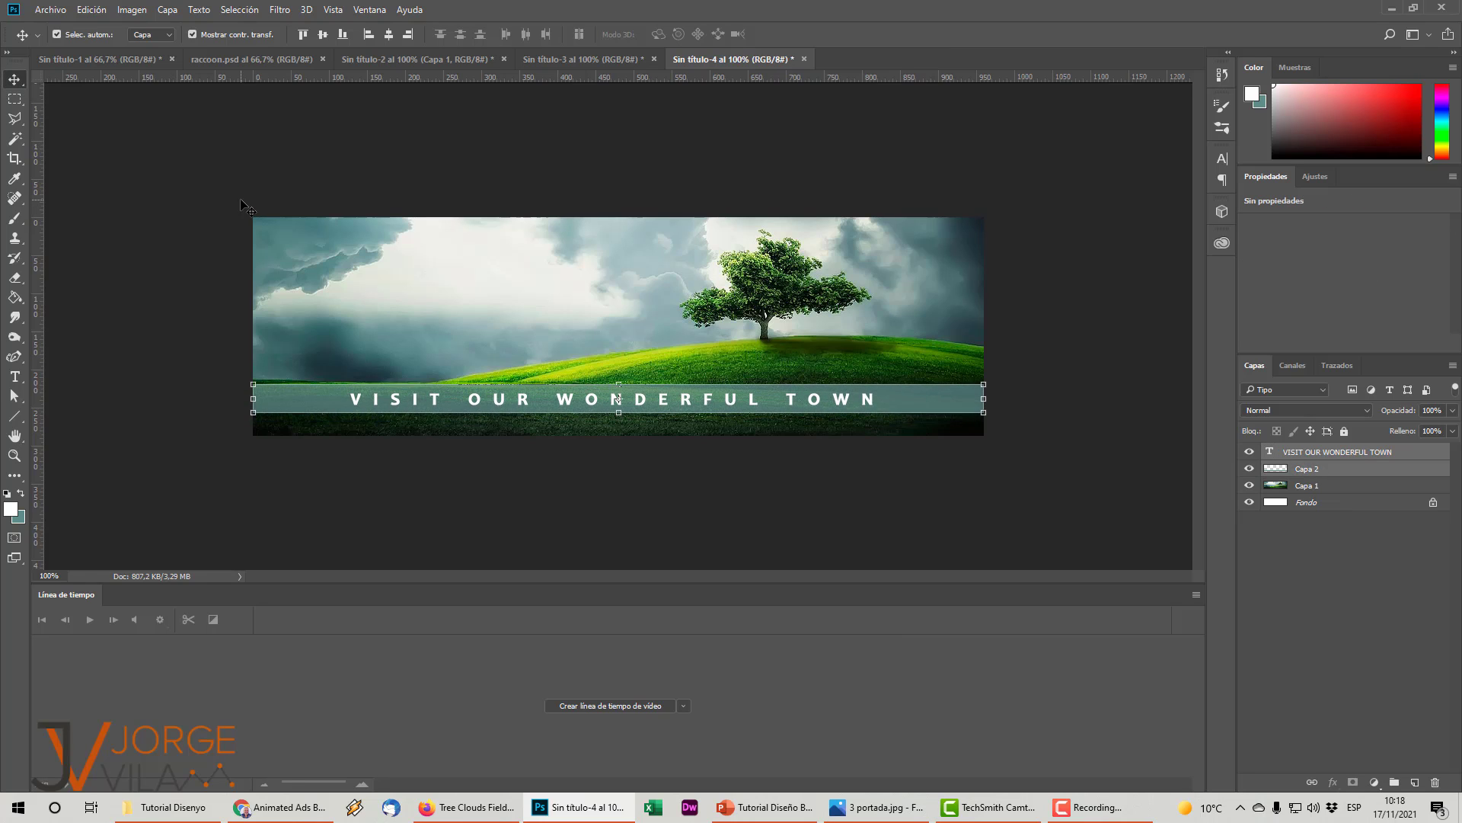
{"action": "key", "text": "Up"}
{"action": "left_click", "coordinate": [1066, 280]}
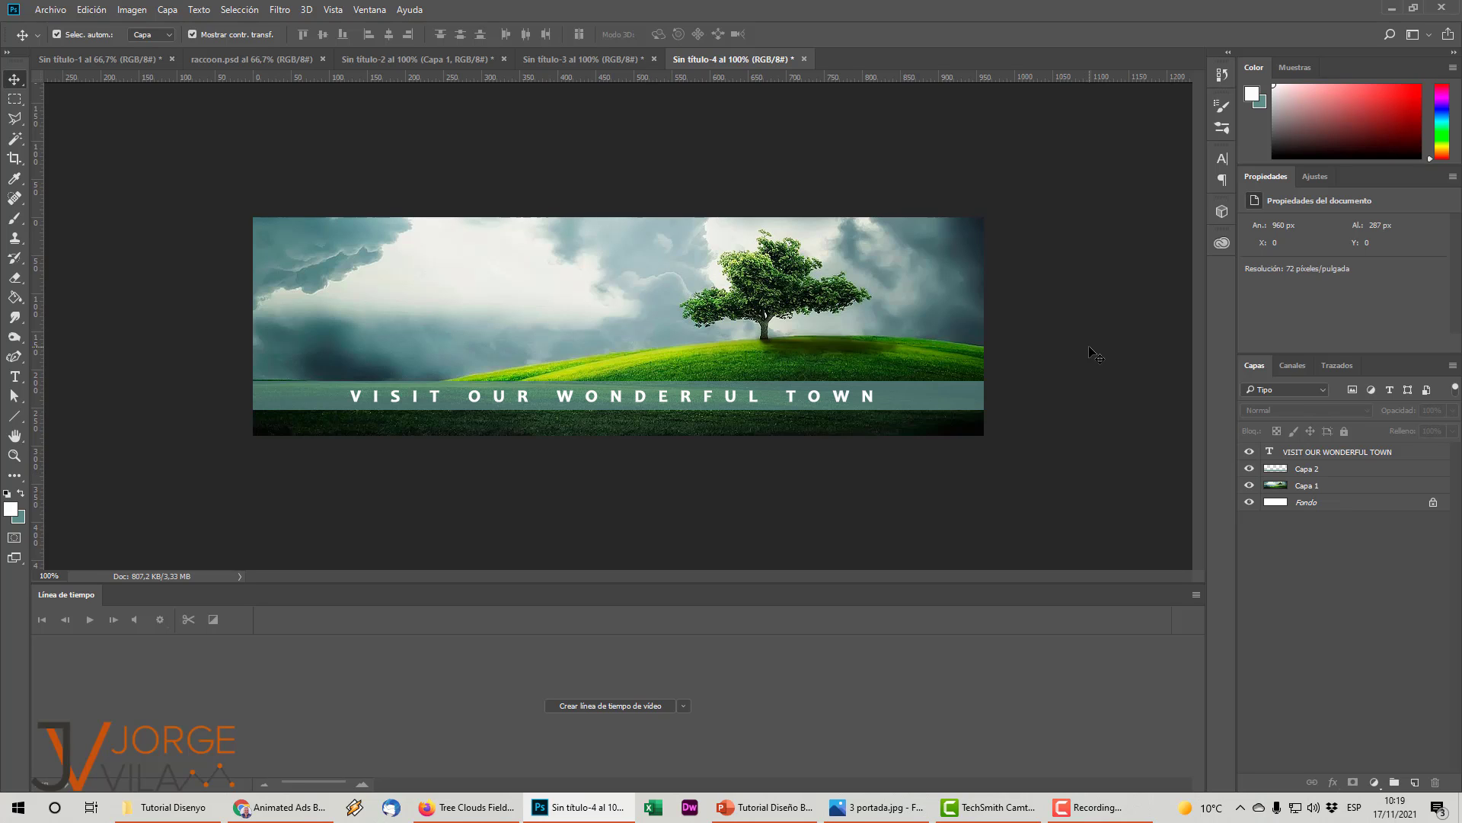
- Shift only the title text slightly right and down within the strip, and deselect it
{"action": "left_click", "coordinate": [1329, 451]}
{"action": "mouse_move", "coordinate": [822, 394]}
{"action": "left_mouse_down"}
{"action": "mouse_move", "coordinate": [844, 395]}
{"action": "mouse_move", "coordinate": [833, 399]}
{"action": "left_mouse_up"}
{"action": "left_click", "coordinate": [1116, 423]}
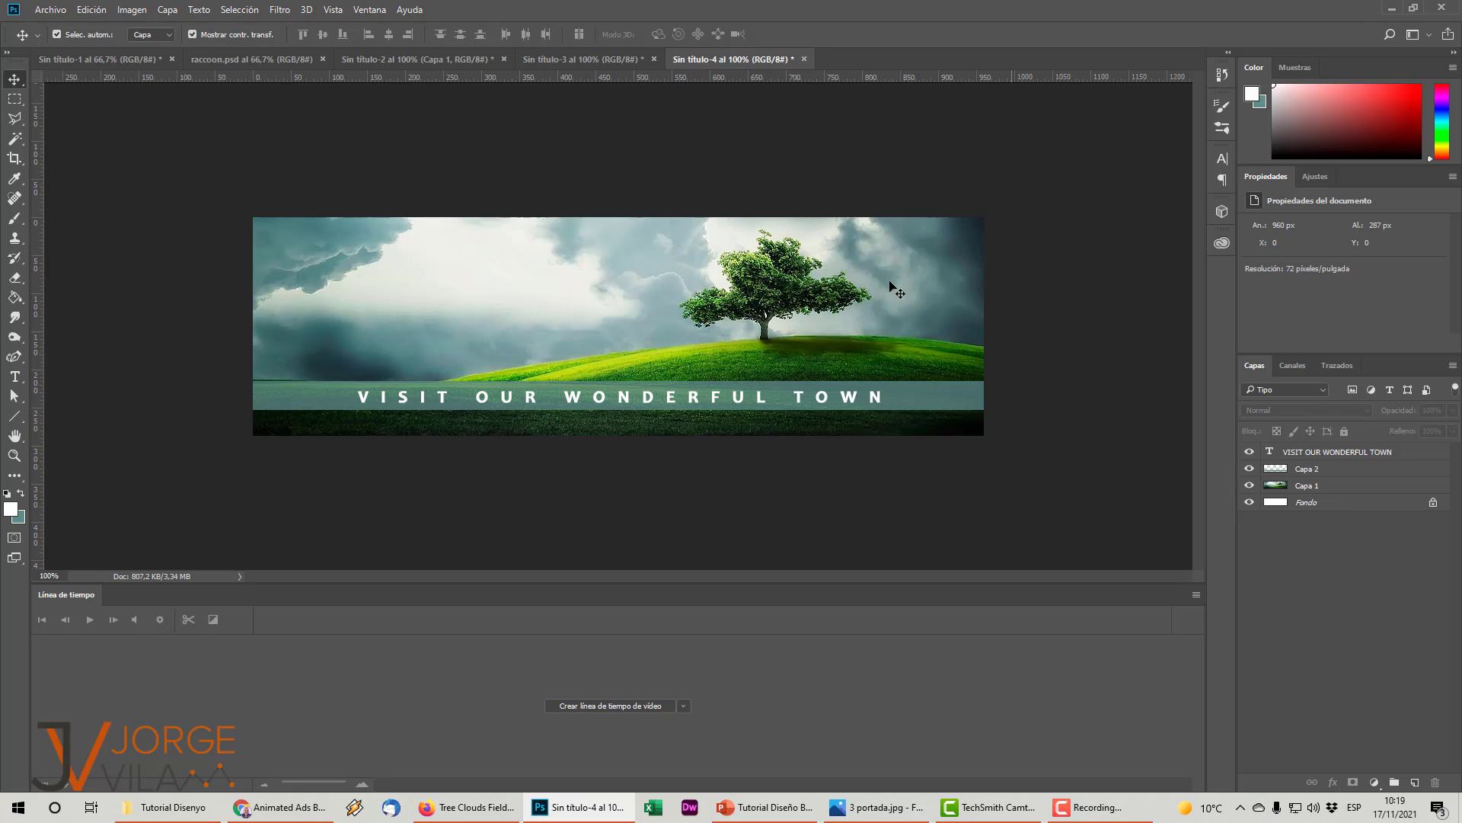
- Change the font style of the whole title to Candara Light
{"action": "left_click", "coordinate": [14, 377]}
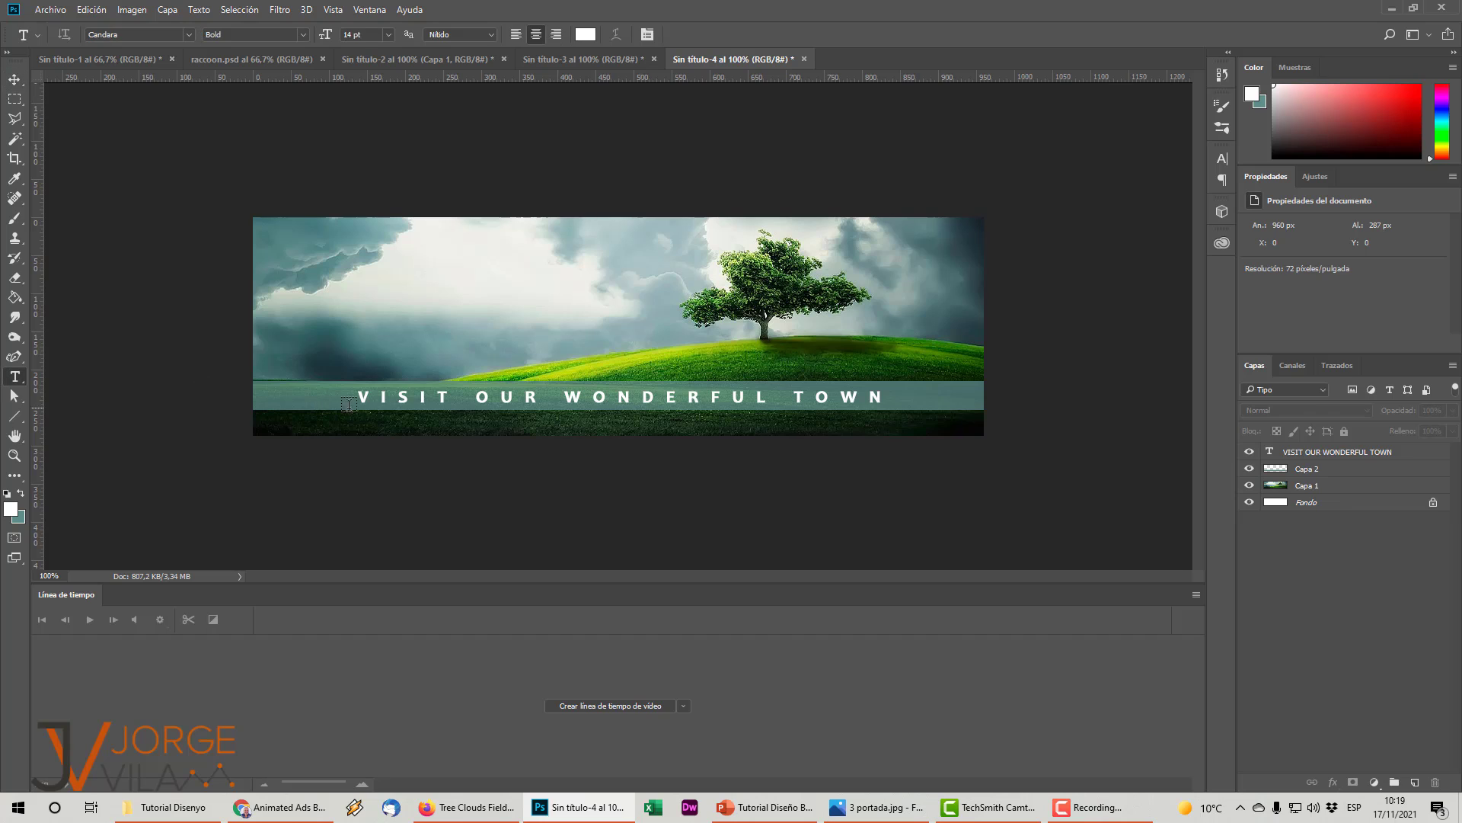
{"action": "triple_click", "coordinate": [389, 398]}
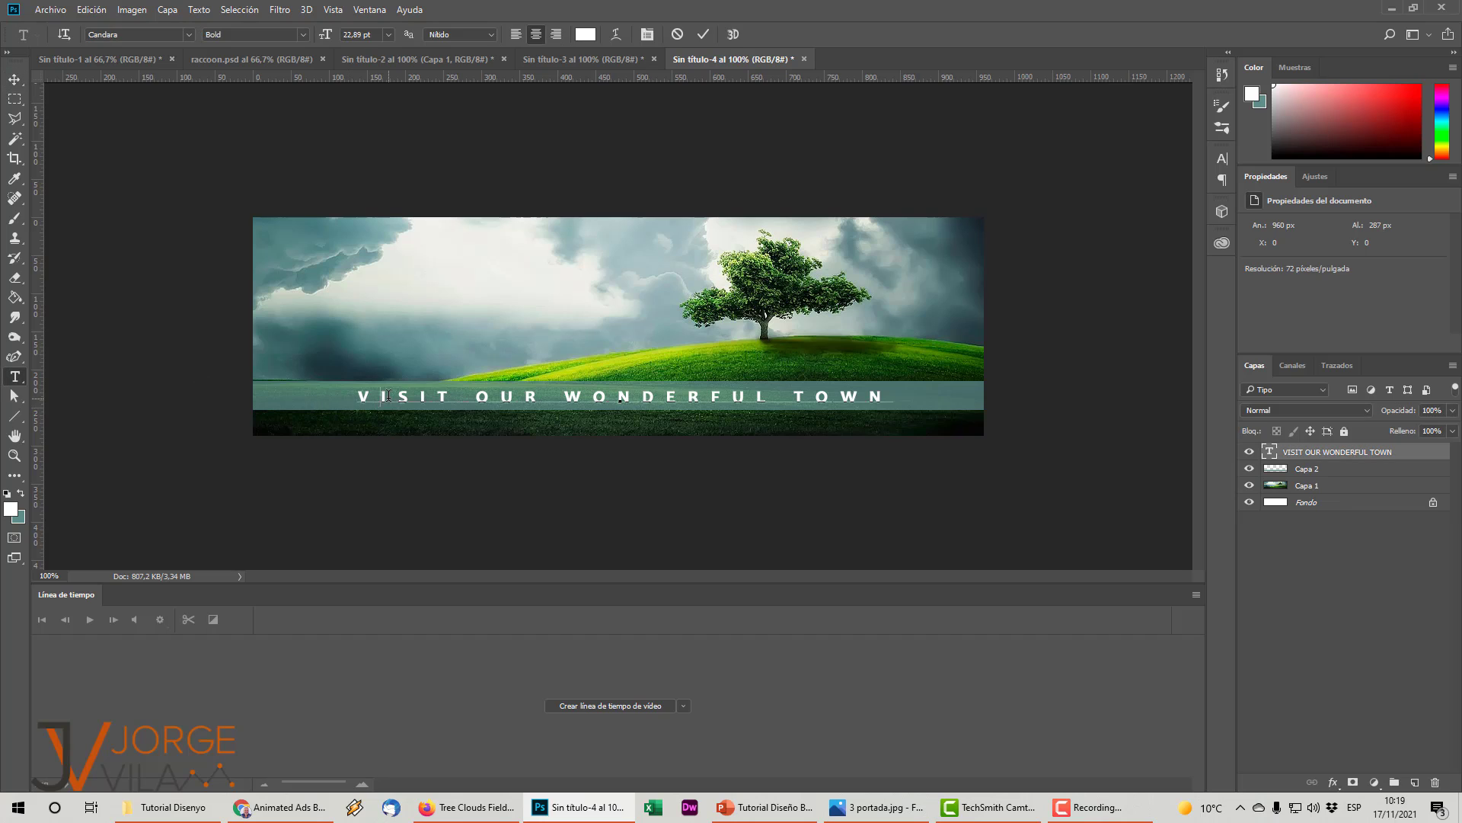
{"action": "left_click", "coordinate": [303, 38]}
{"action": "left_click", "coordinate": [286, 48]}
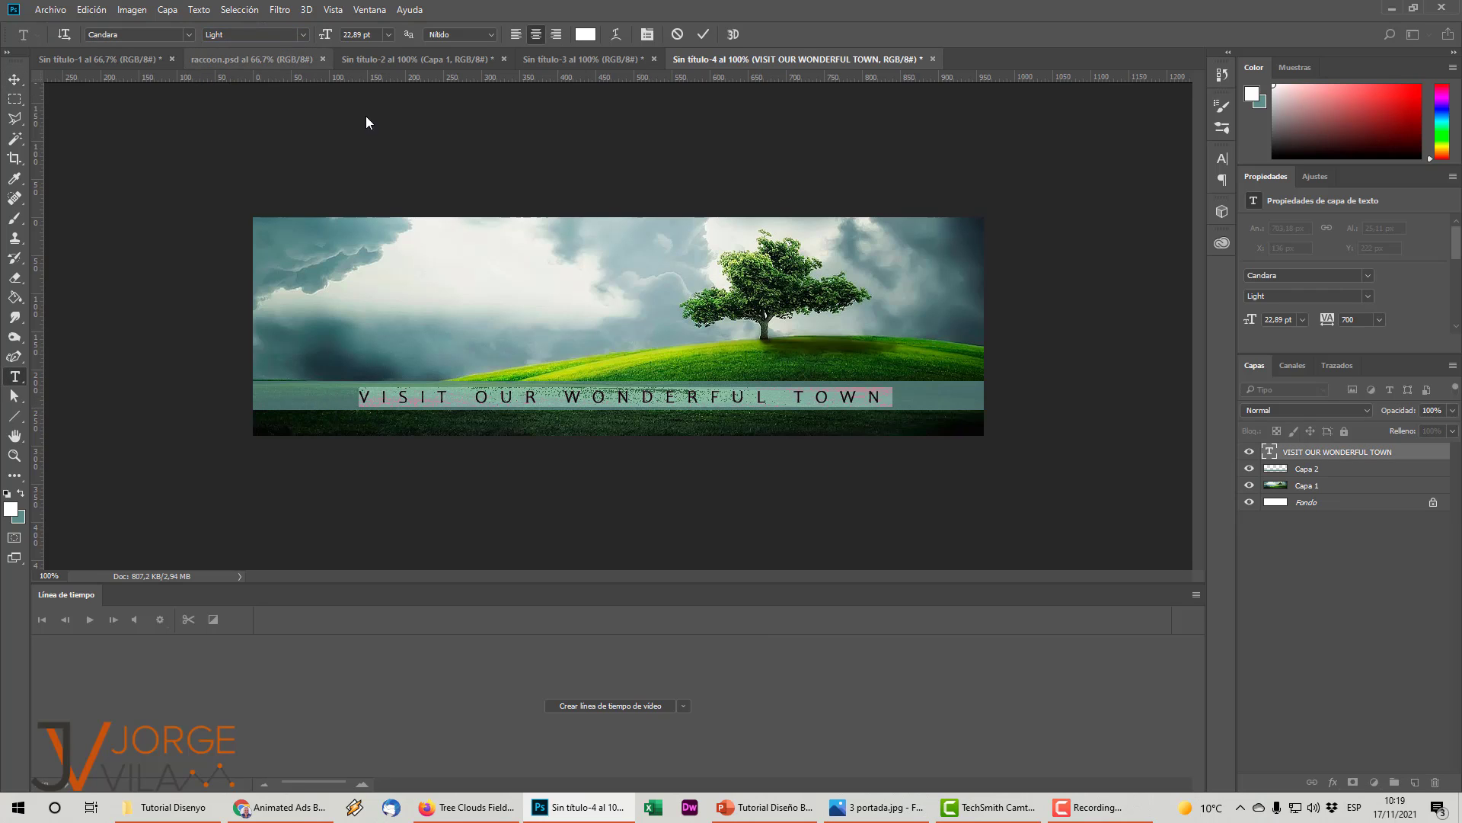
{"action": "left_click", "coordinate": [489, 127]}
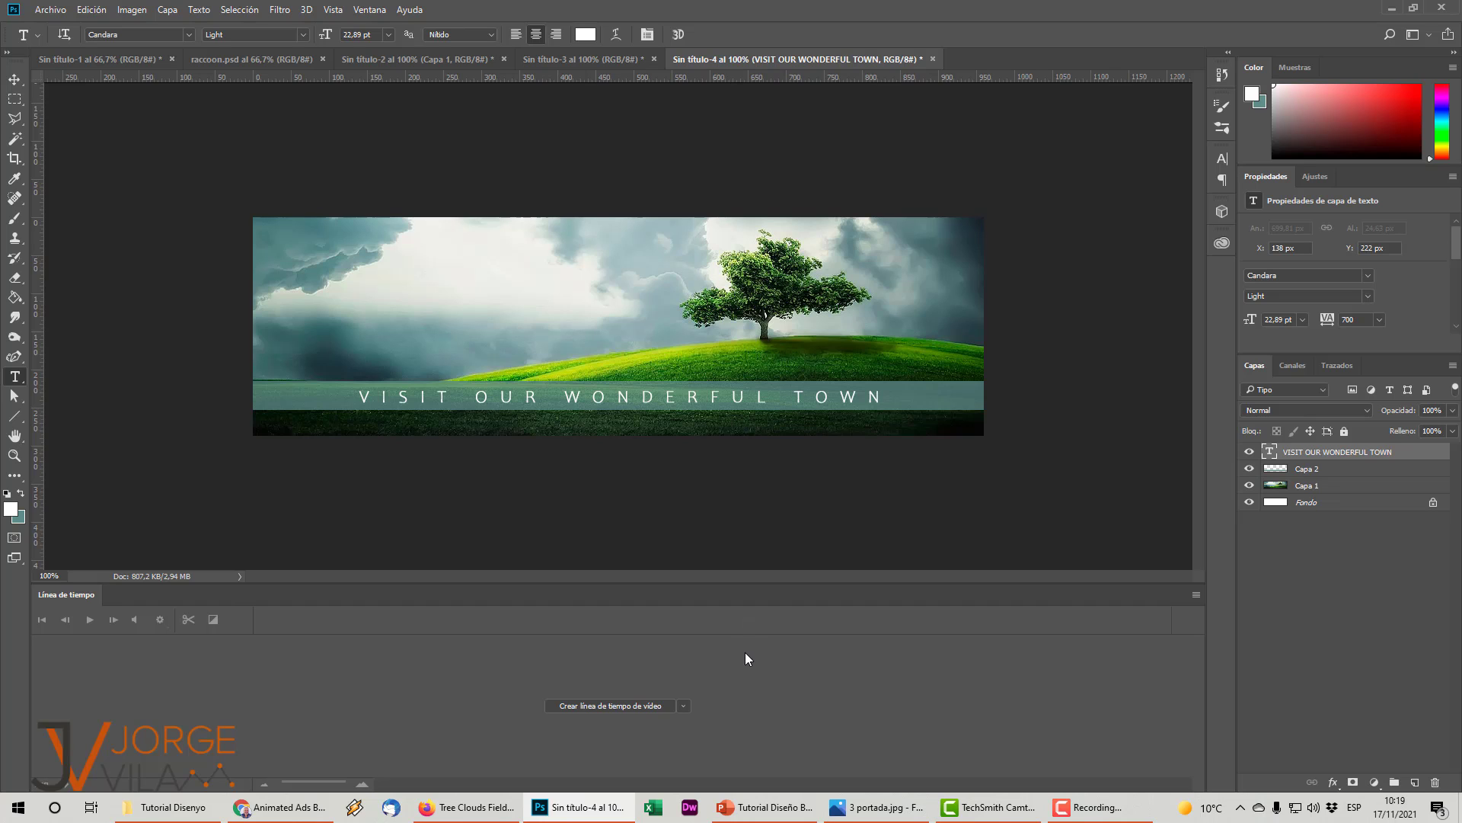
- Switch to the PowerPoint presentation to view the "Añadiendo Movimiento" slide on stretching typography
{"action": "left_click", "coordinate": [754, 809]}
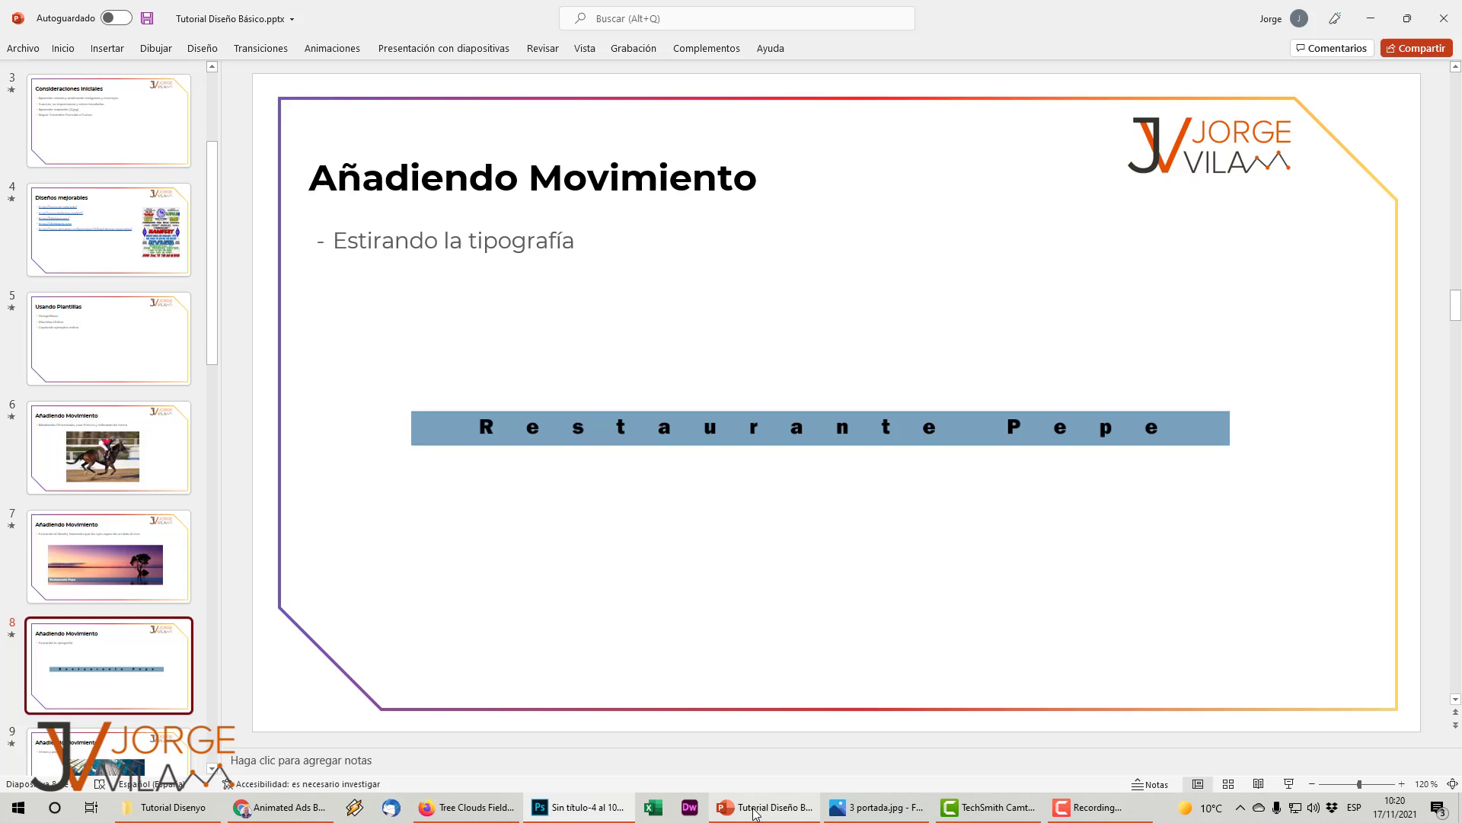